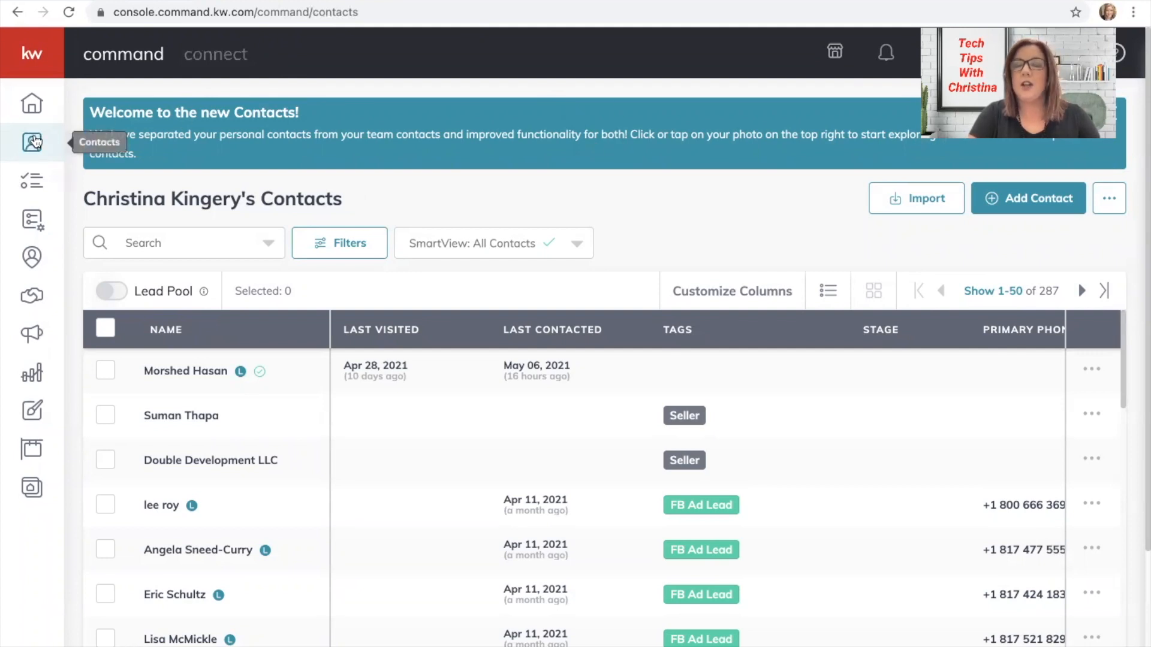
Start a new contact, then discard the Add Contact form without saving.
left_click(1032, 198)
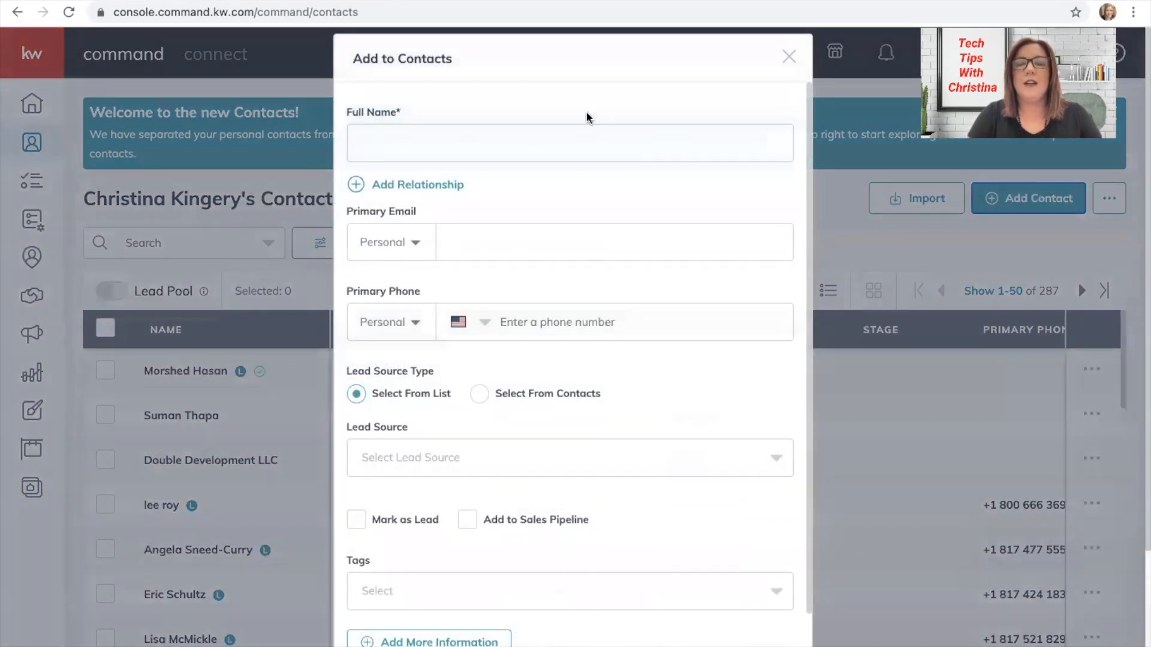
left_click(436, 134)
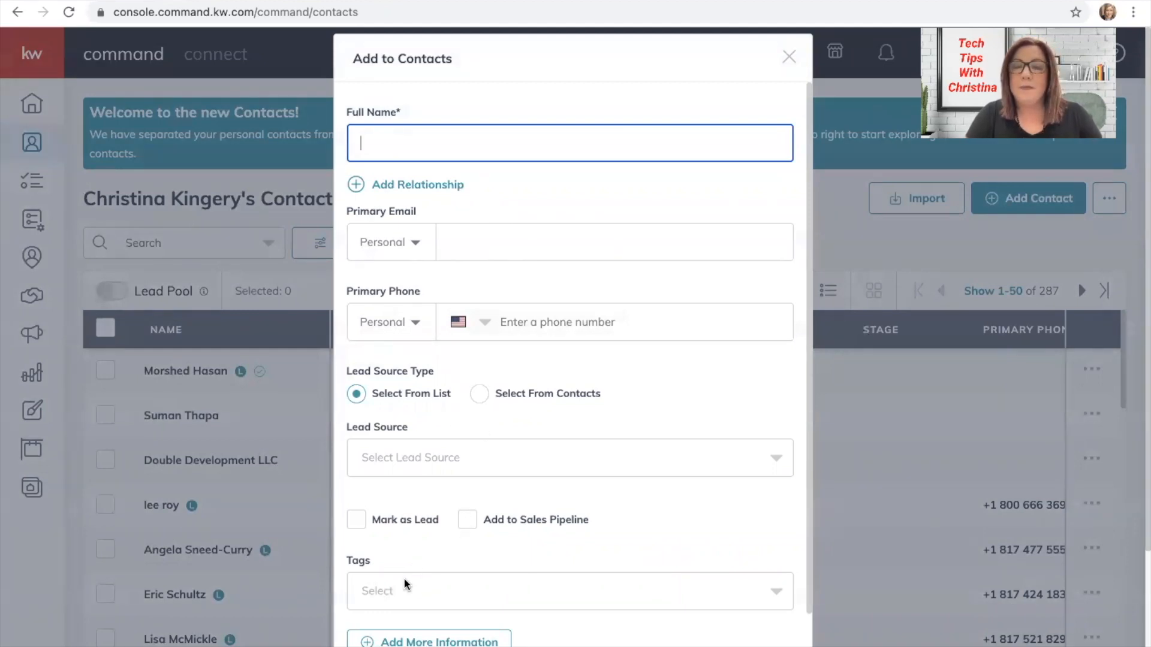
scroll(592, 582, "down", 1)
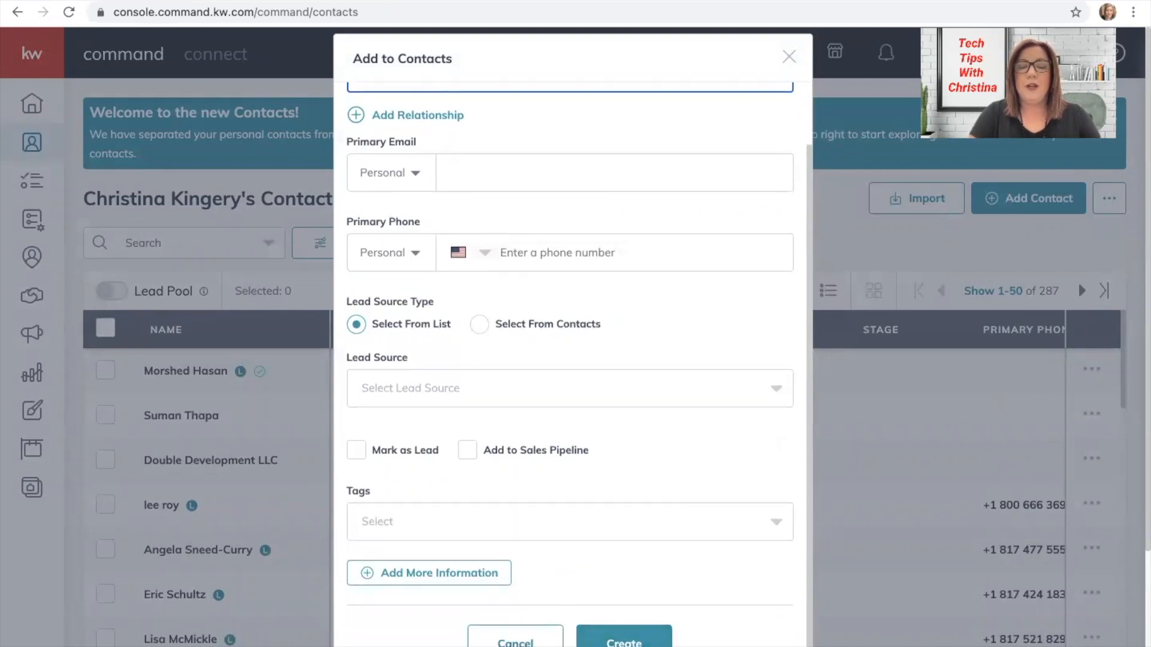
left_click(515, 643)
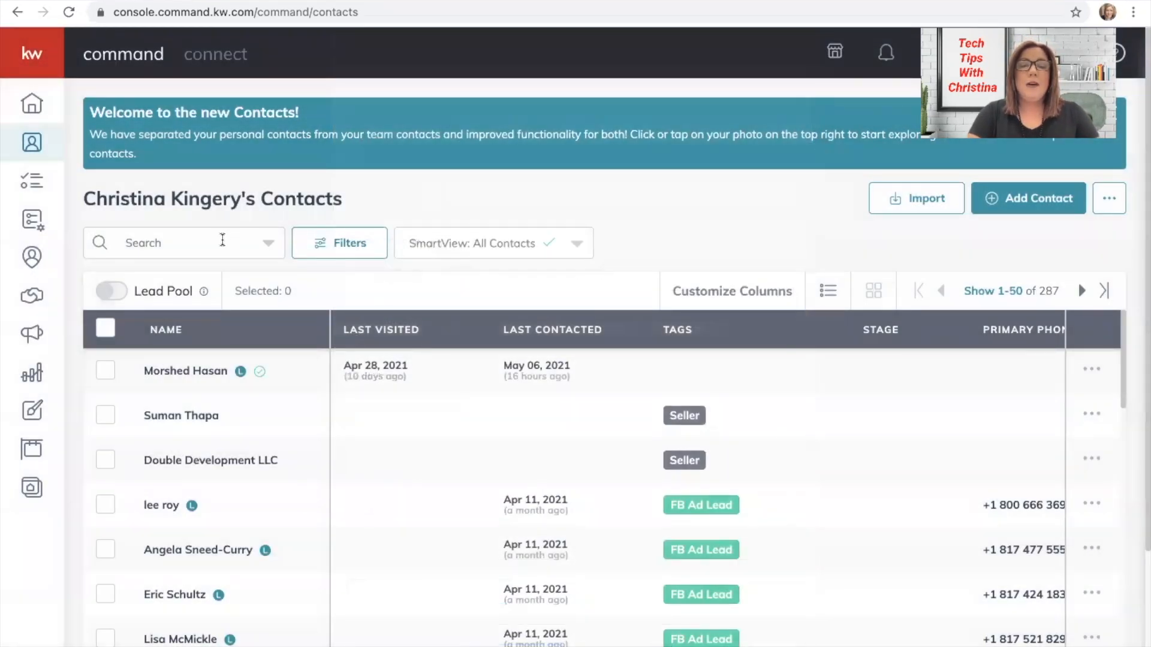
Search contacts for the agent's own name and open their record tagged Me.
left_click(222, 240)
type("christina")
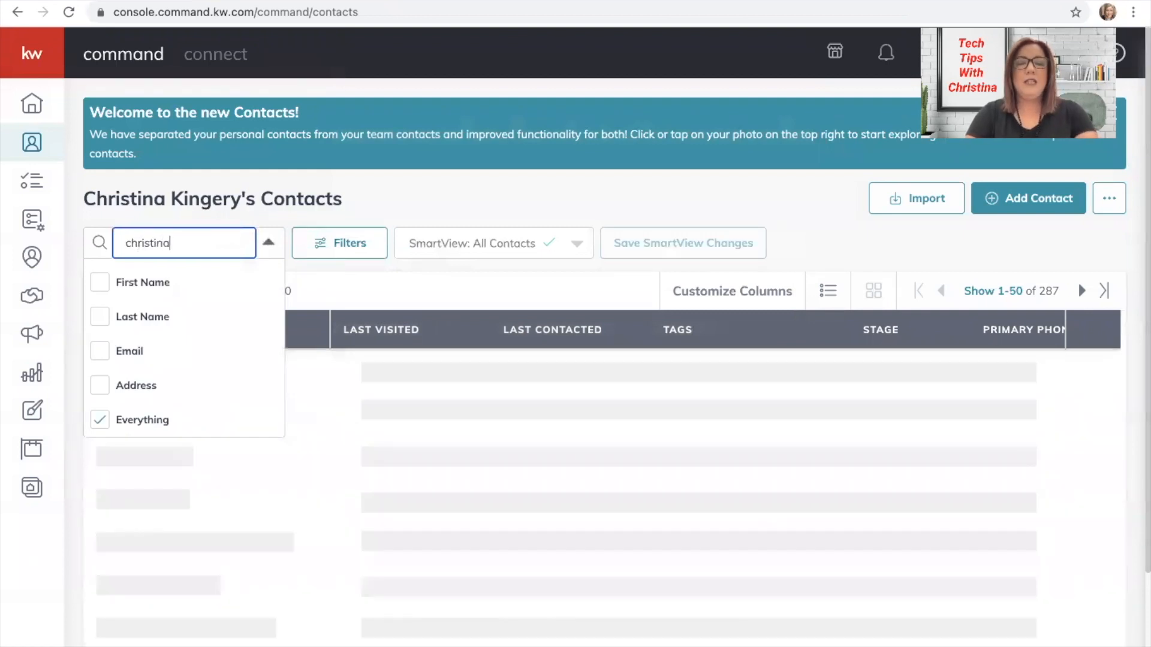
left_click(164, 368)
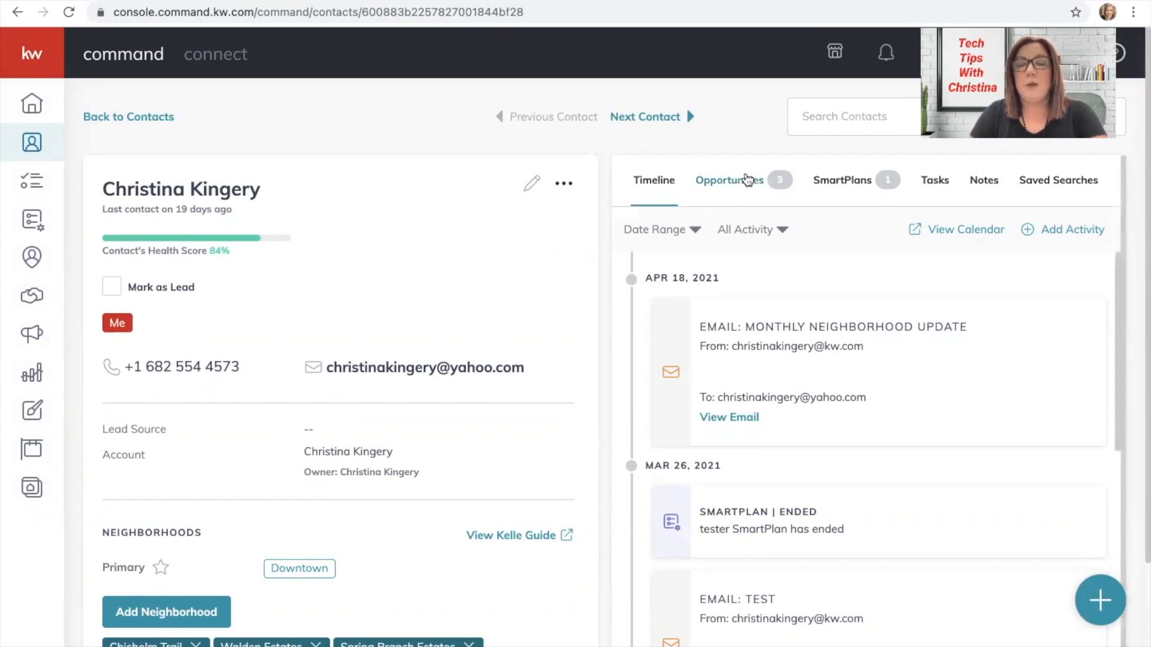
Begin a new opportunity for this contact with Johnson County as market center.
left_click(747, 178)
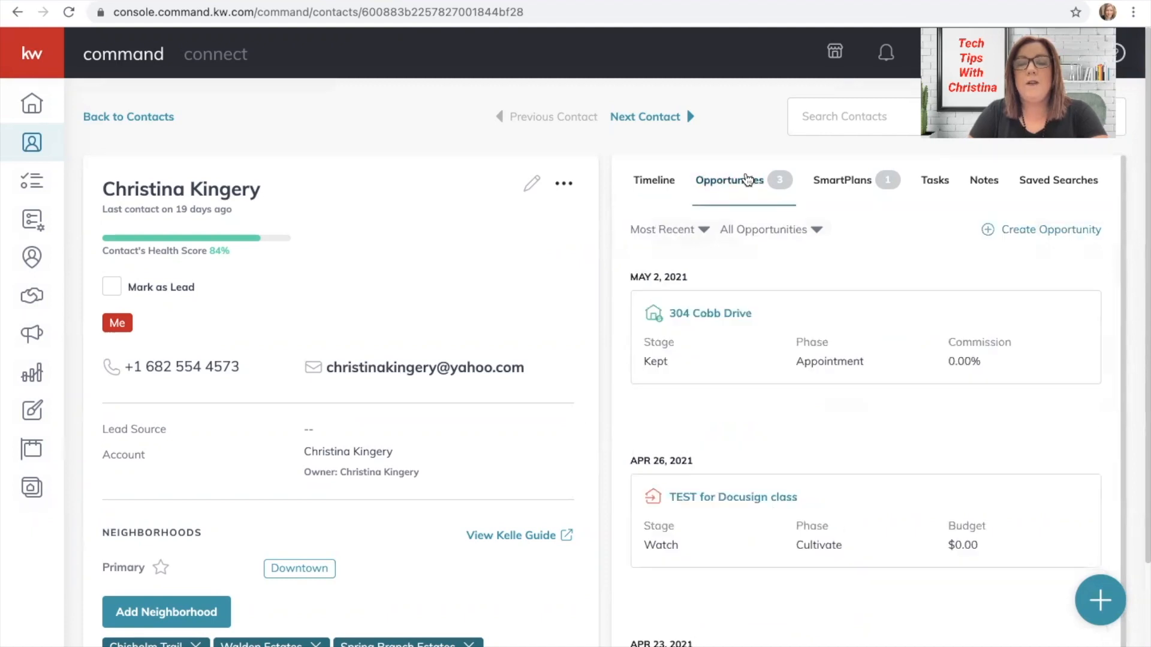
left_click(1007, 239)
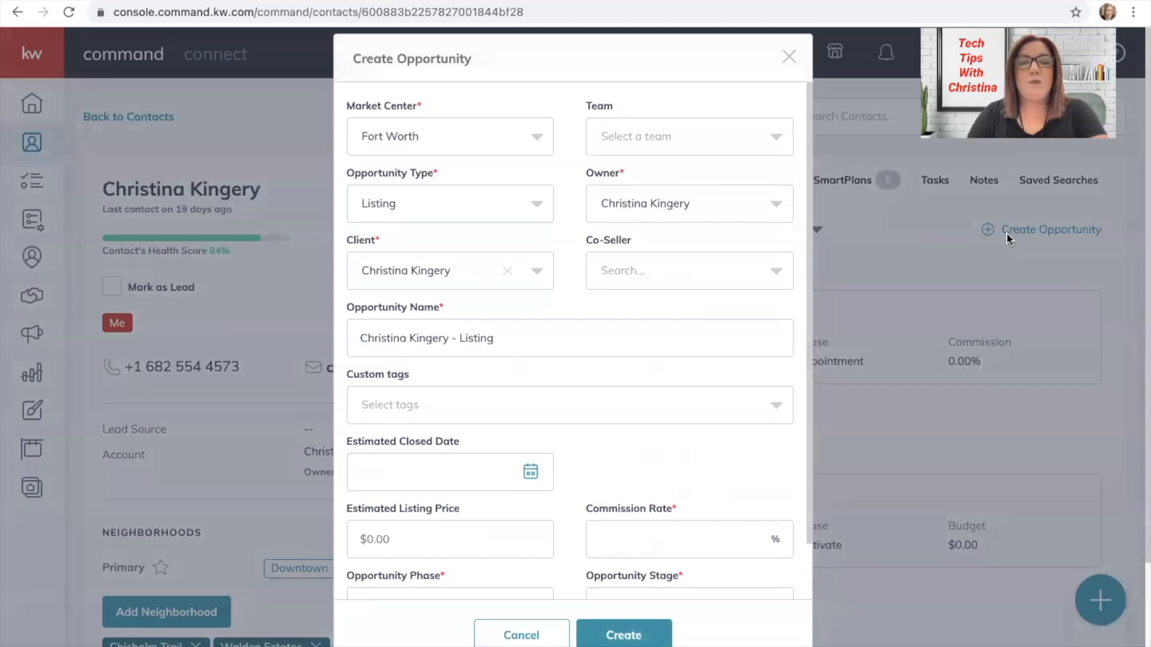
left_click(469, 135)
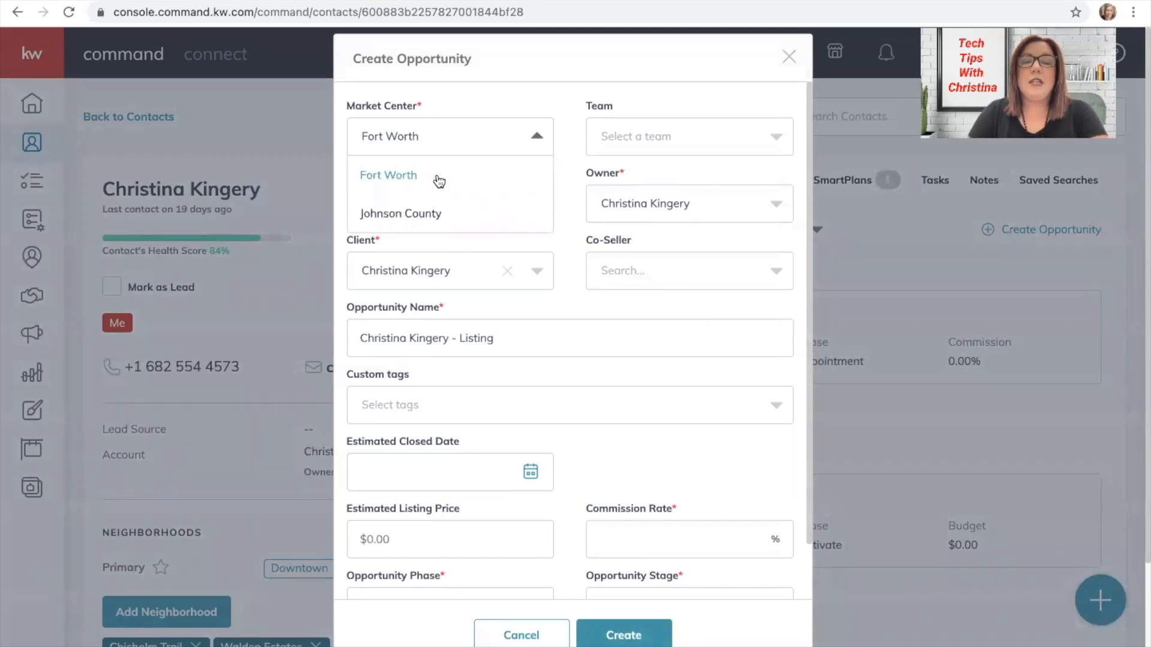
left_click(410, 212)
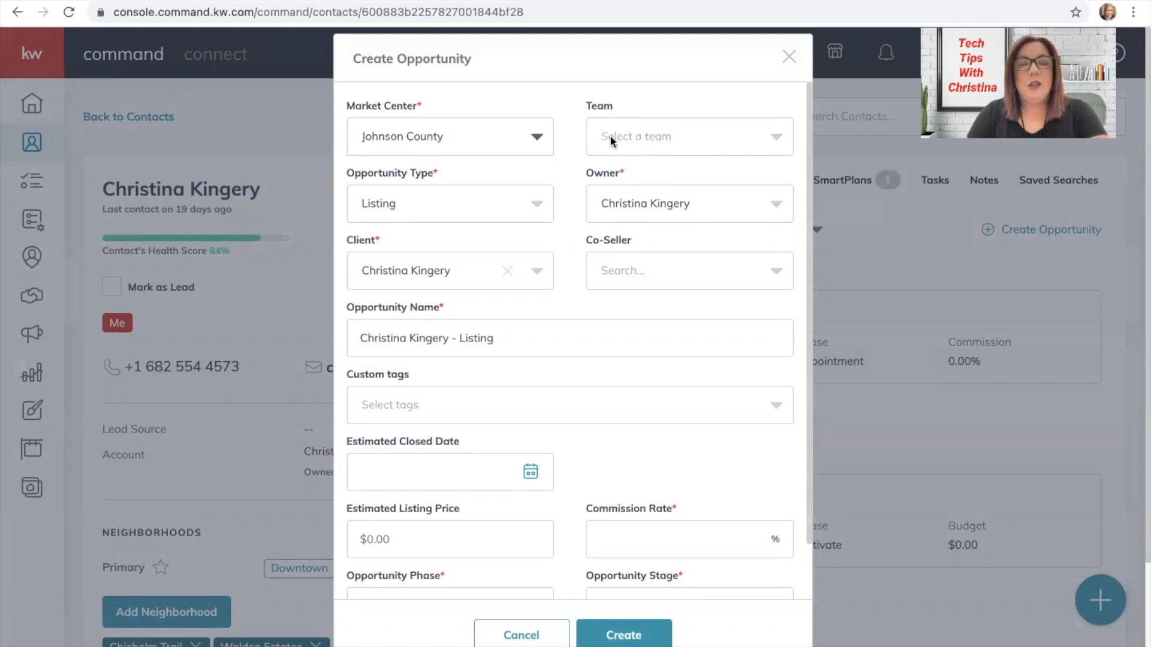
Keep Listing as the opportunity type and leave the current owner.
left_click(398, 205)
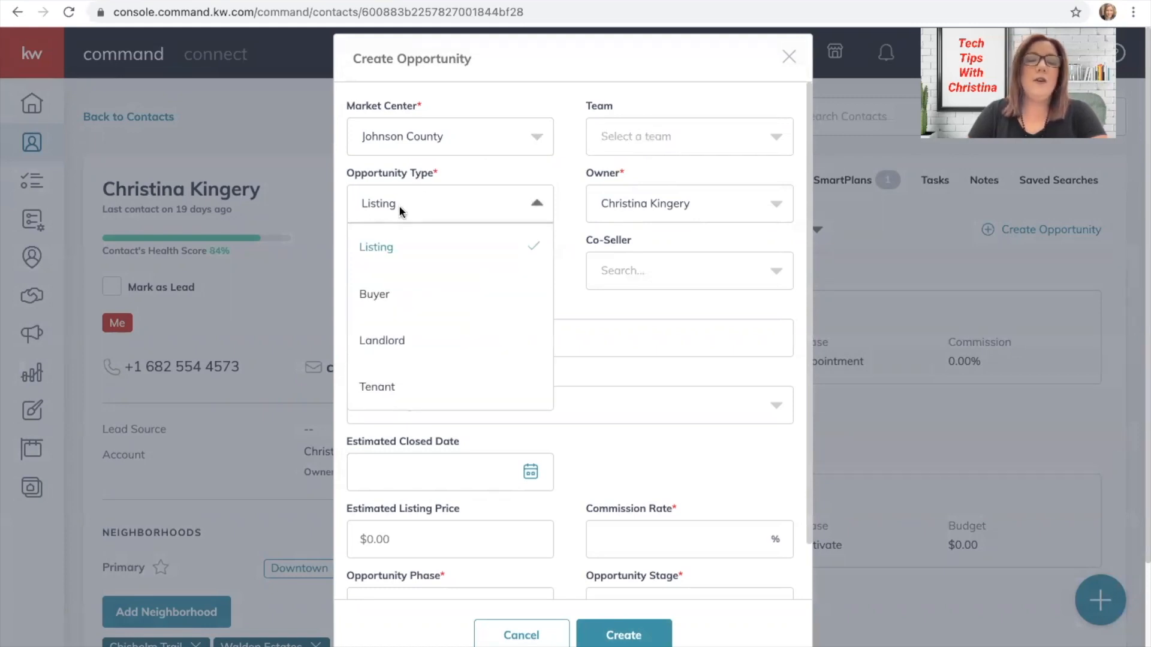
left_click(516, 94)
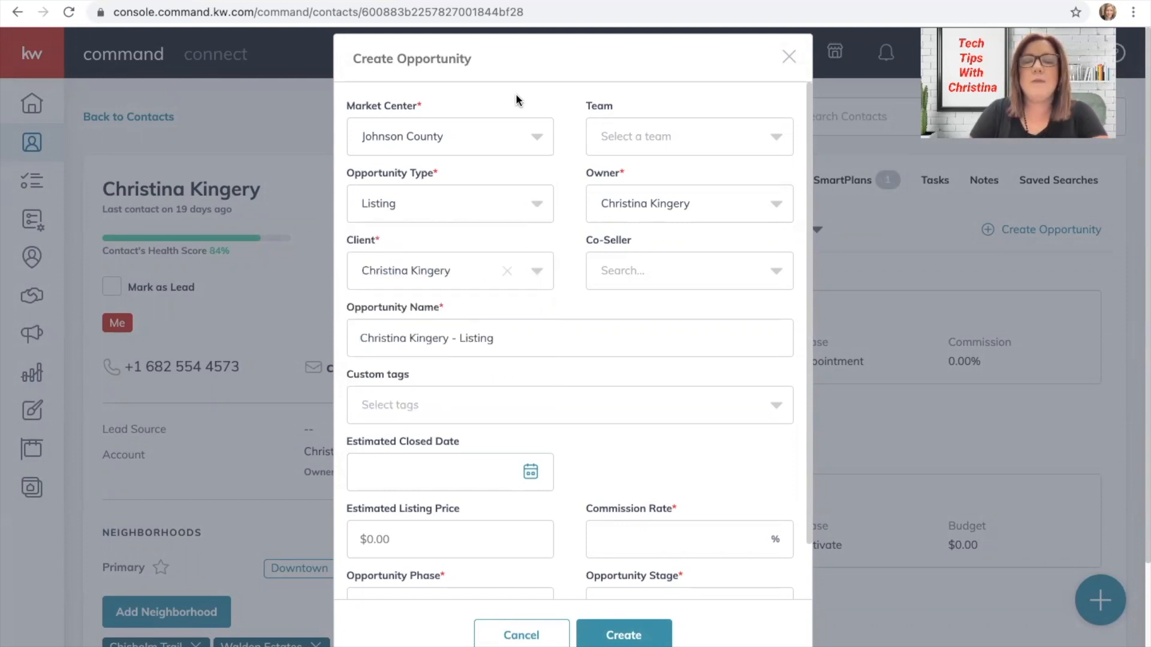
left_click(634, 196)
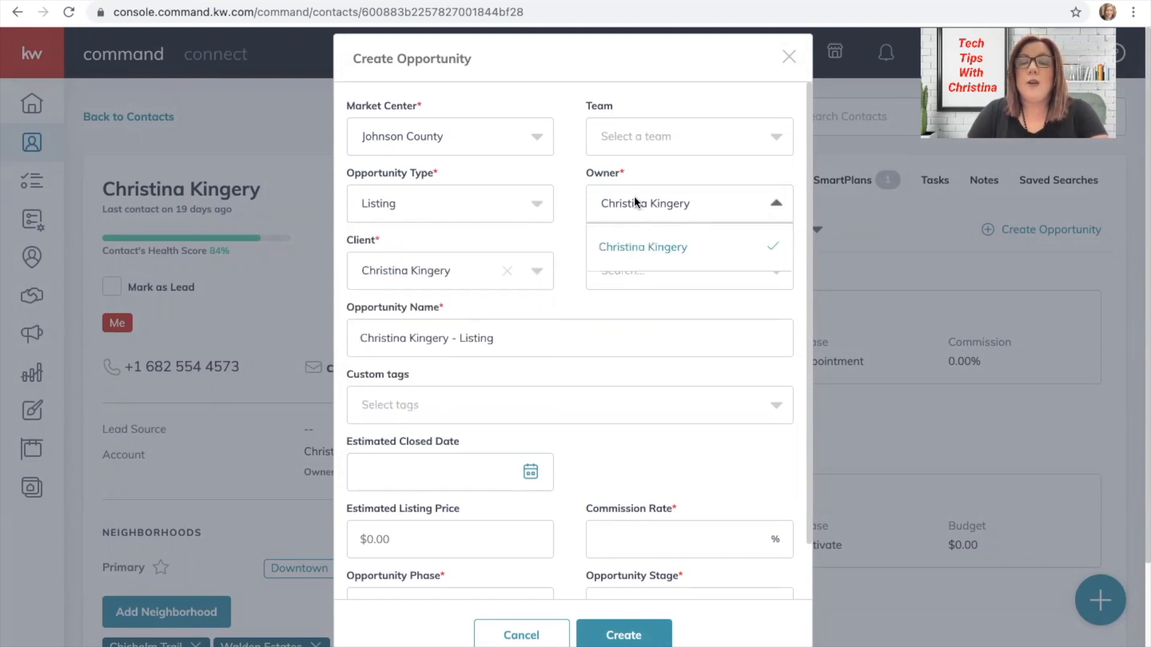
left_click(525, 306)
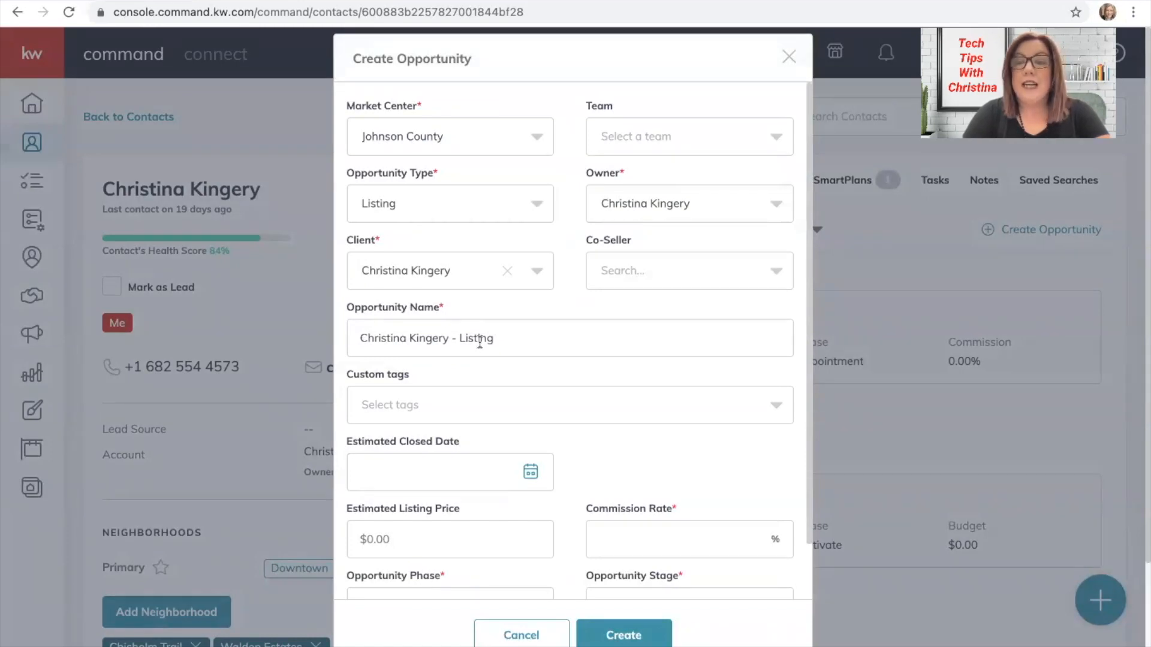
scroll(479, 343, "down", 1)
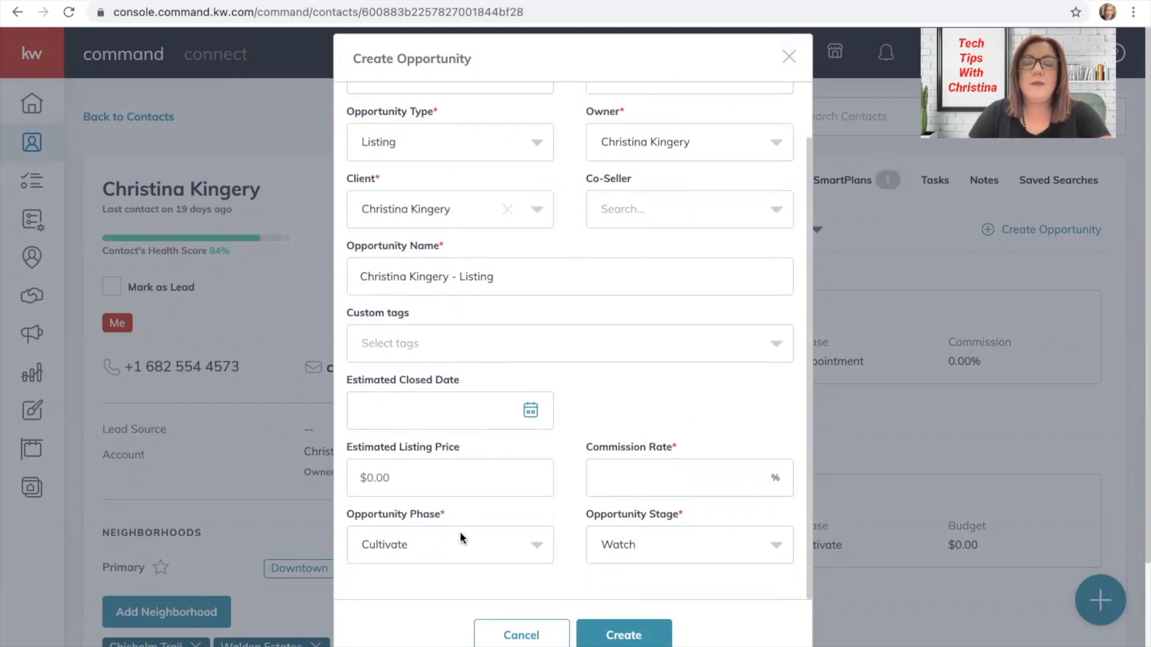
left_click(445, 544)
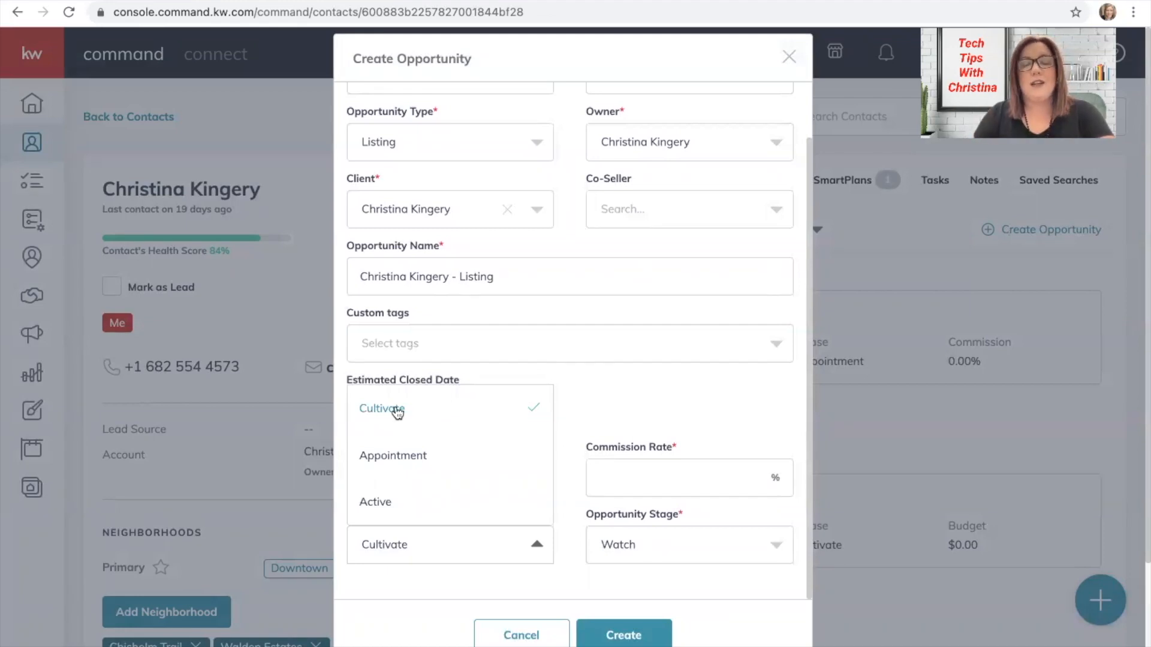
left_click(603, 380)
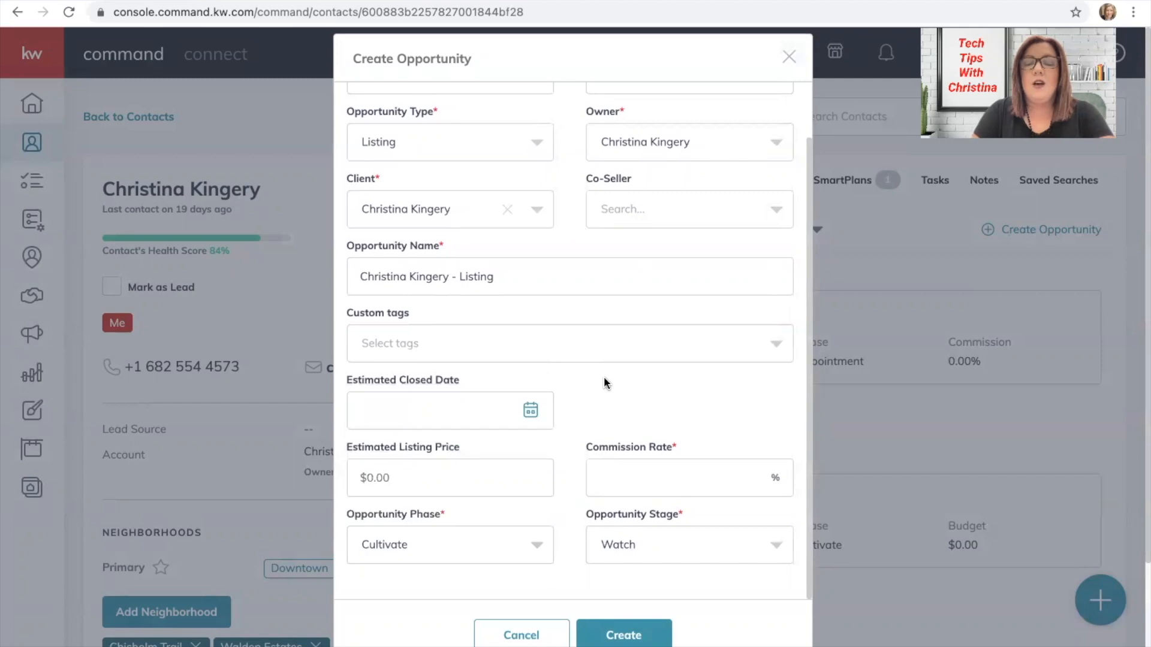
left_click(634, 543)
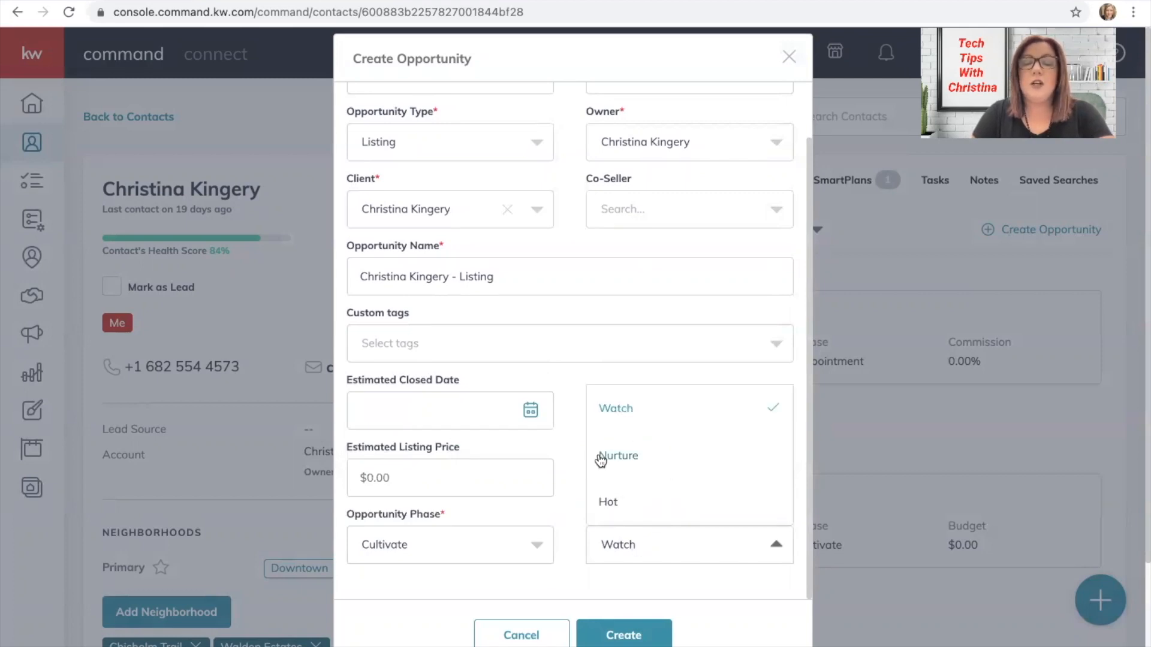
left_click(560, 513)
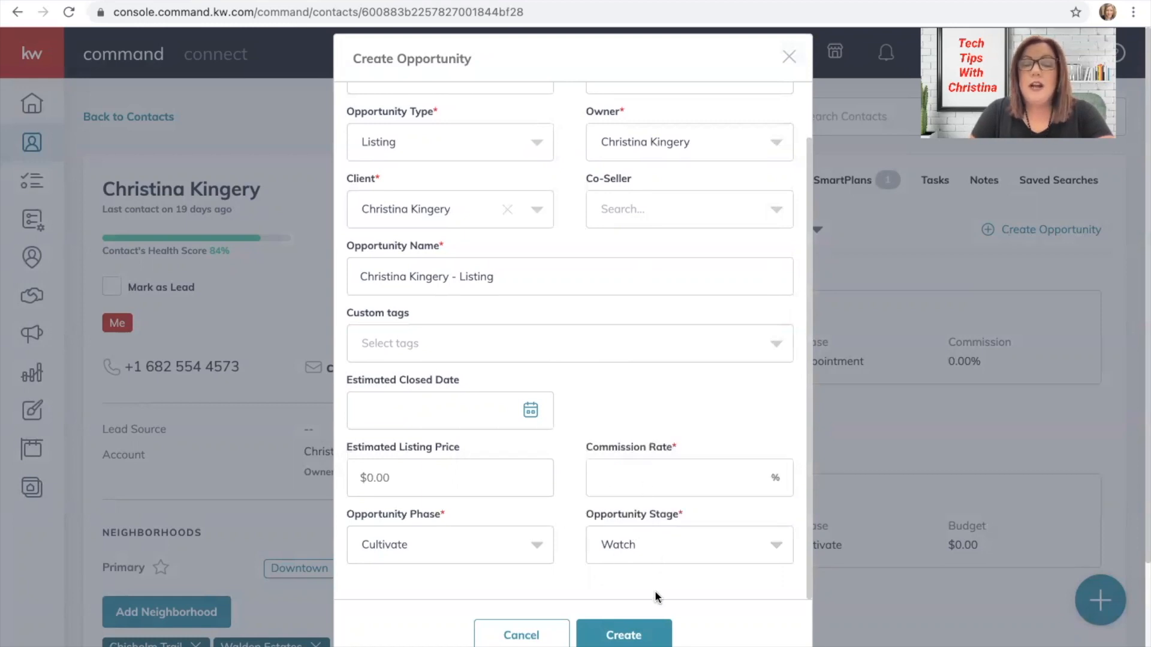
left_click(547, 631)
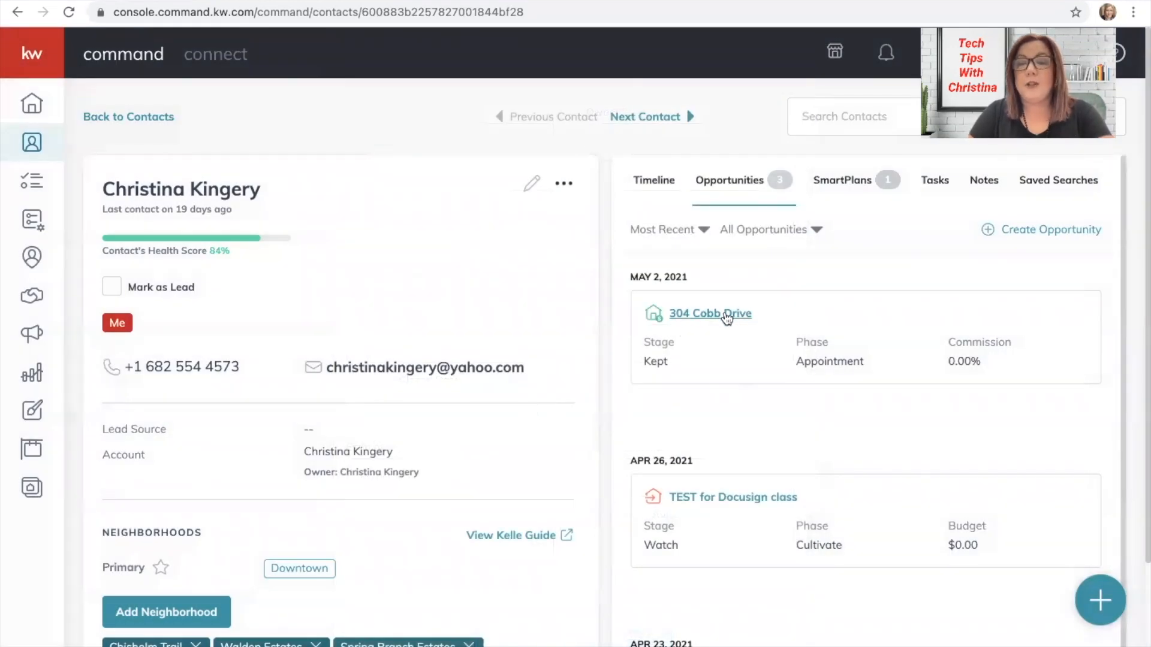
left_click(726, 316)
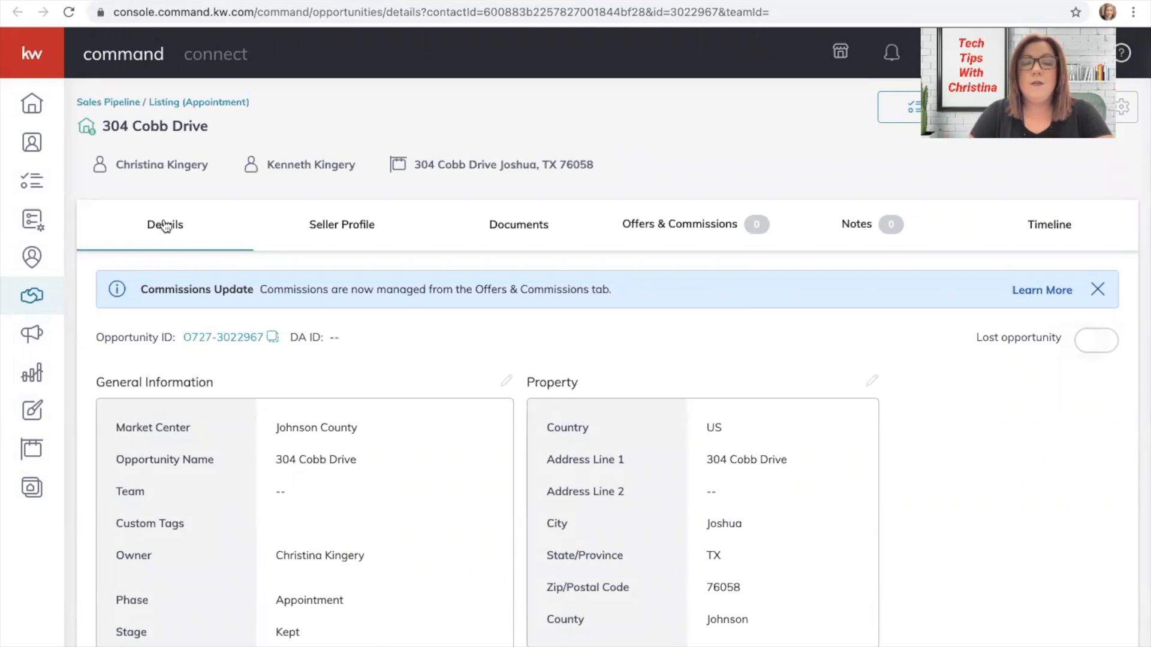
left_click(871, 382)
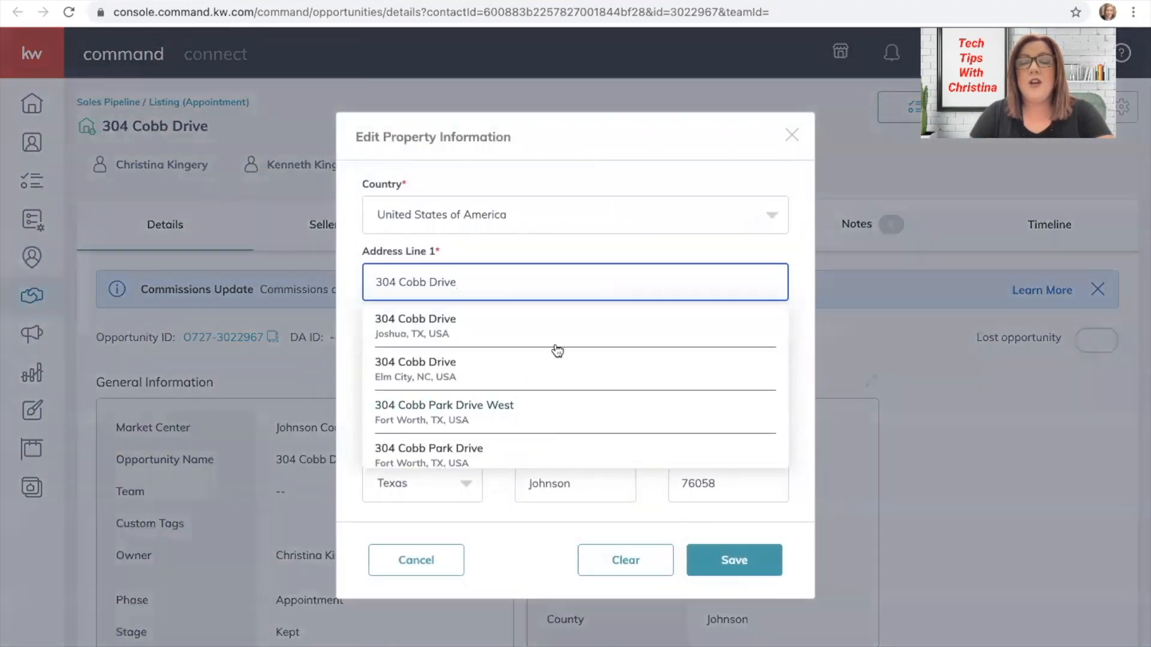
left_click(673, 172)
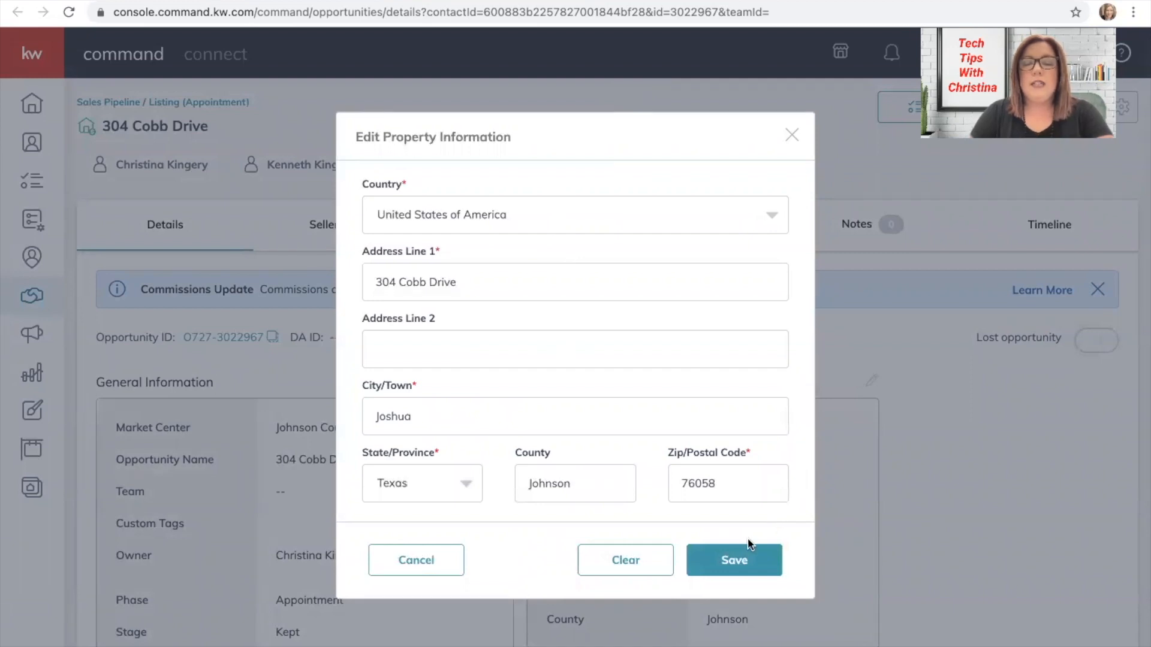
left_click(743, 556)
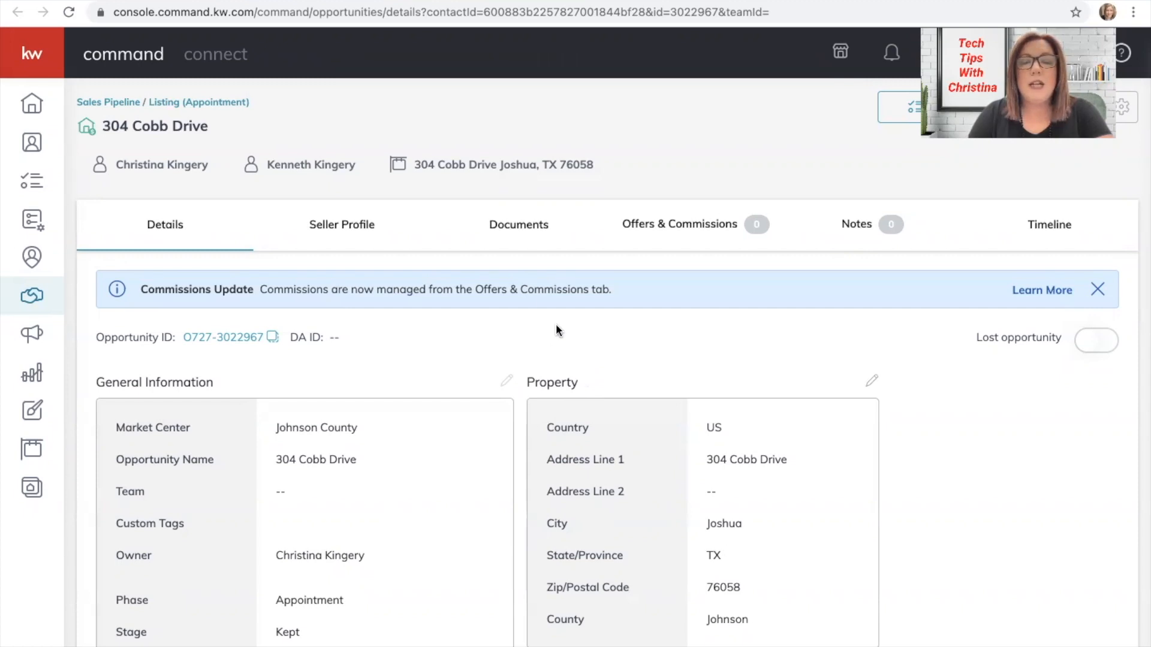
Show the listing's Documents checklists and switch to Under Contract (0 of 12 uploaded).
left_click(519, 228)
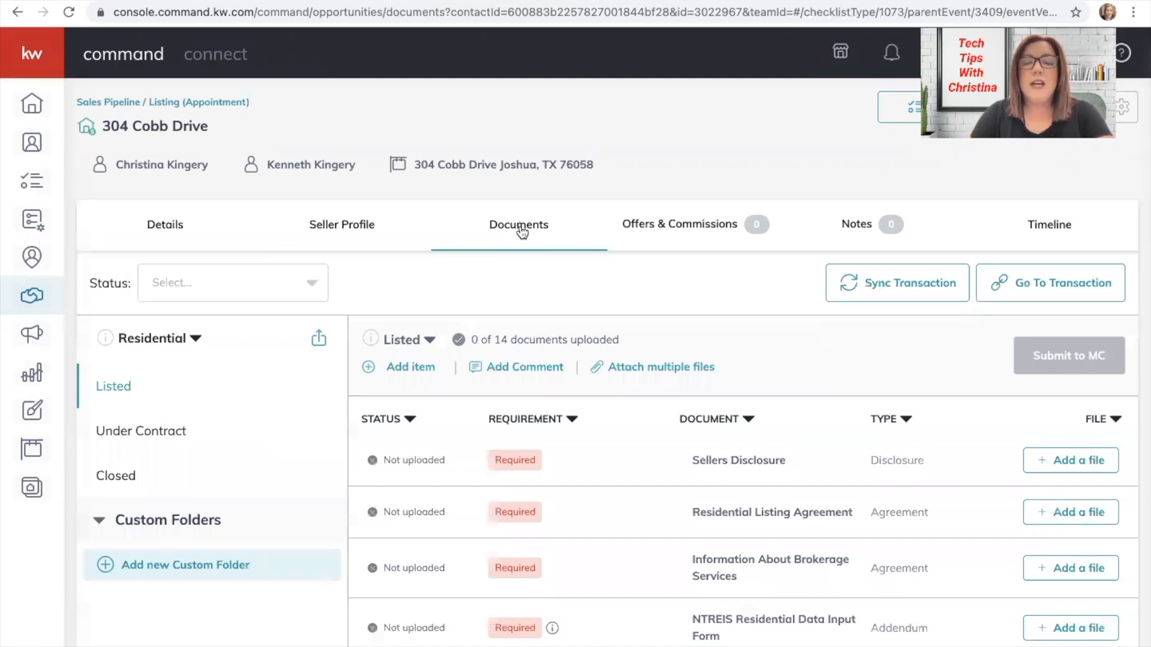
left_click(178, 341)
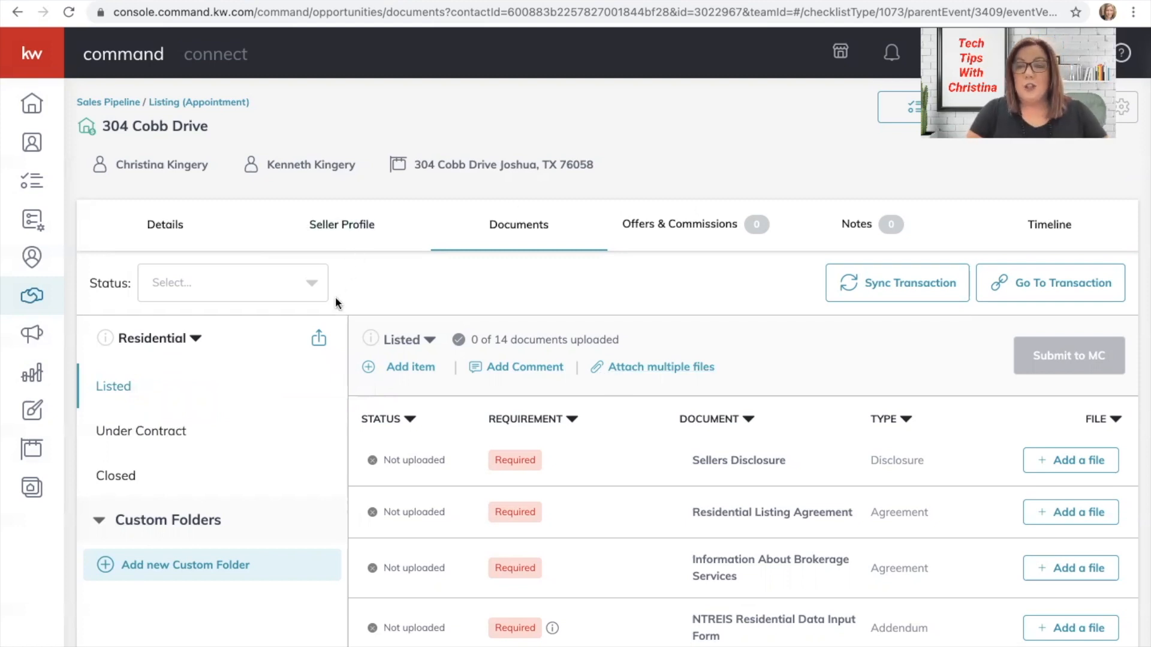
left_click(127, 432)
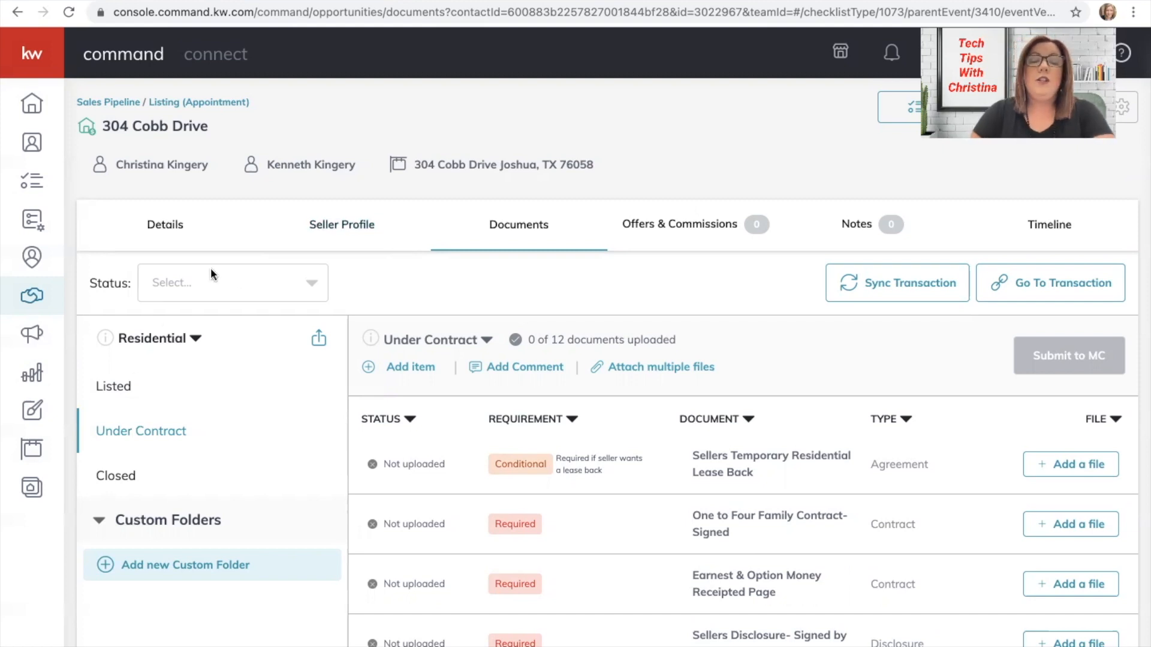
Show the Listed checklist (0 of 14 uploaded) and start a transaction sync.
left_click(114, 387)
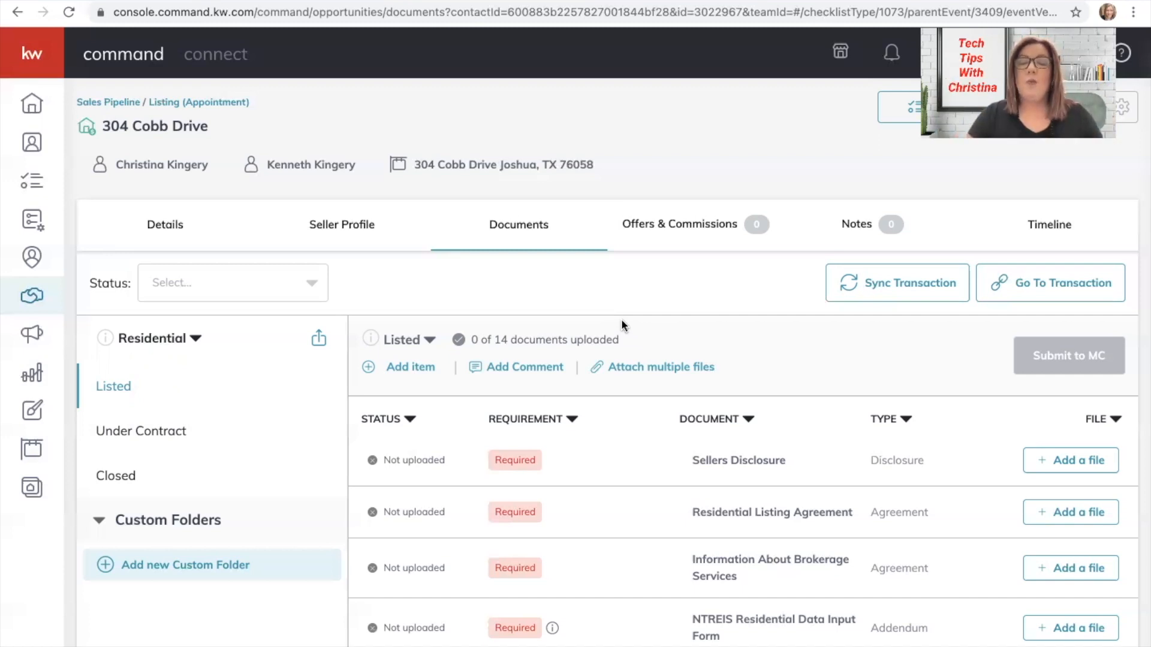
left_click(900, 284)
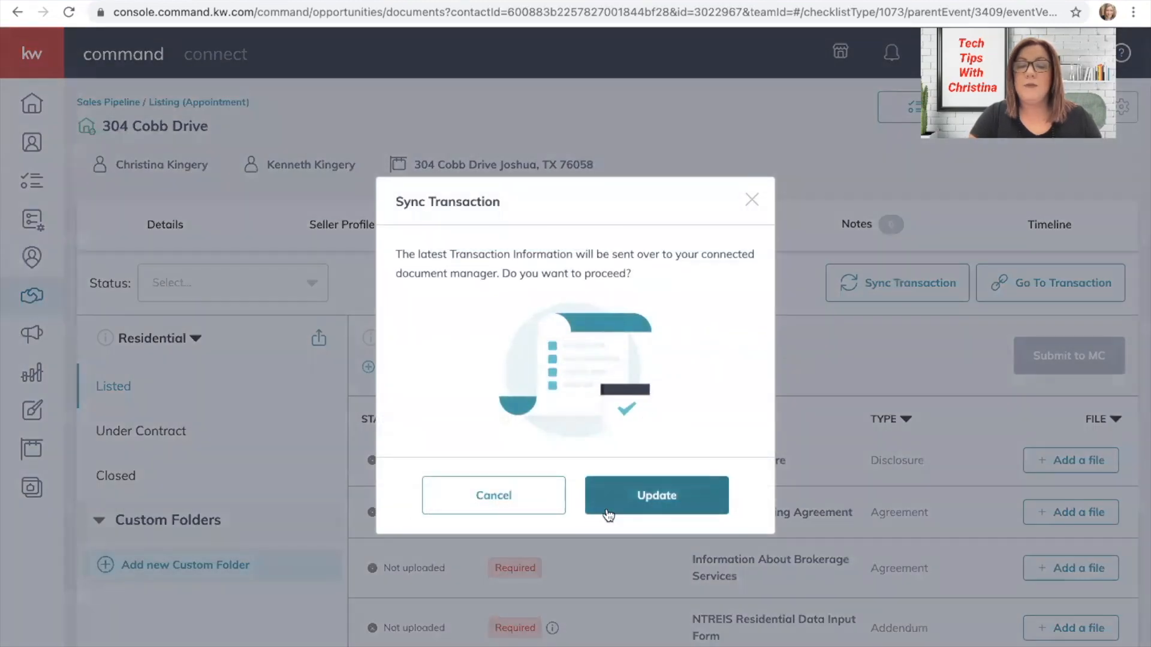
Confirm the transaction sync, then browse DocuSign files for Sellers Disclosure and cancel without attaching.
left_click(630, 506)
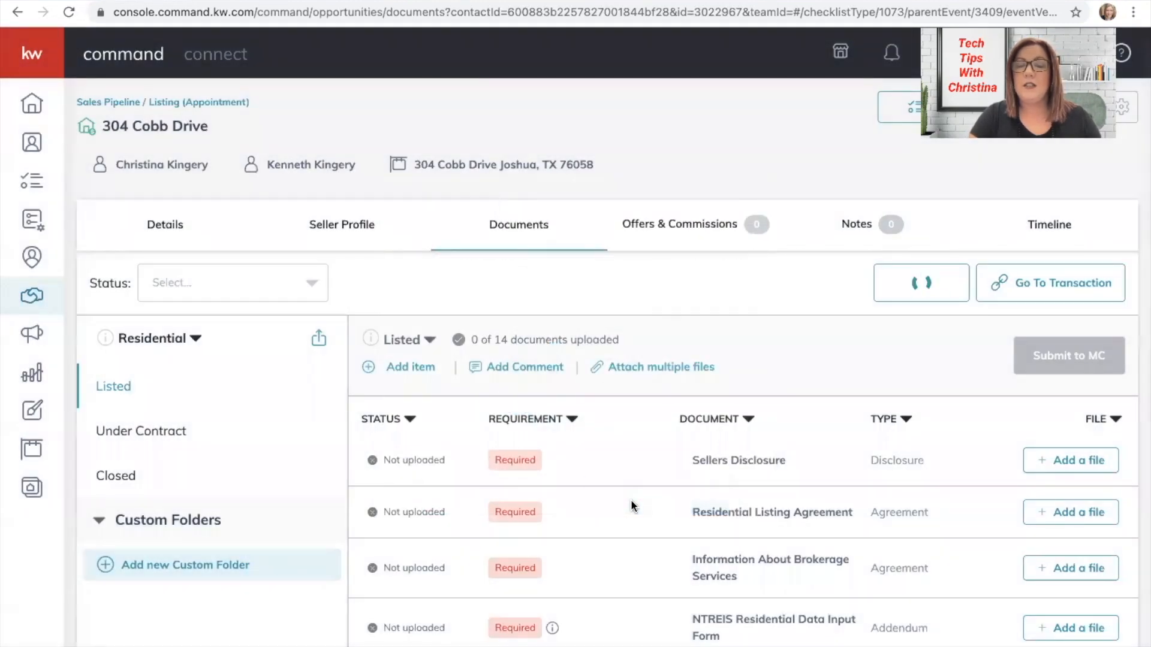
left_click(1063, 461)
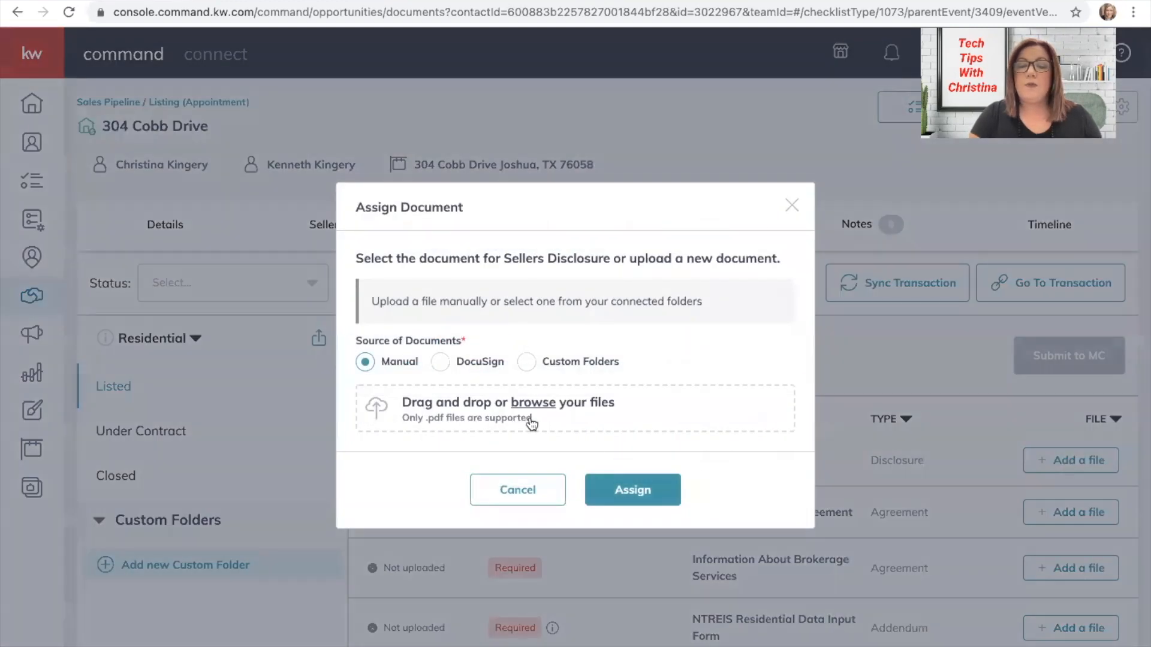
left_click(444, 362)
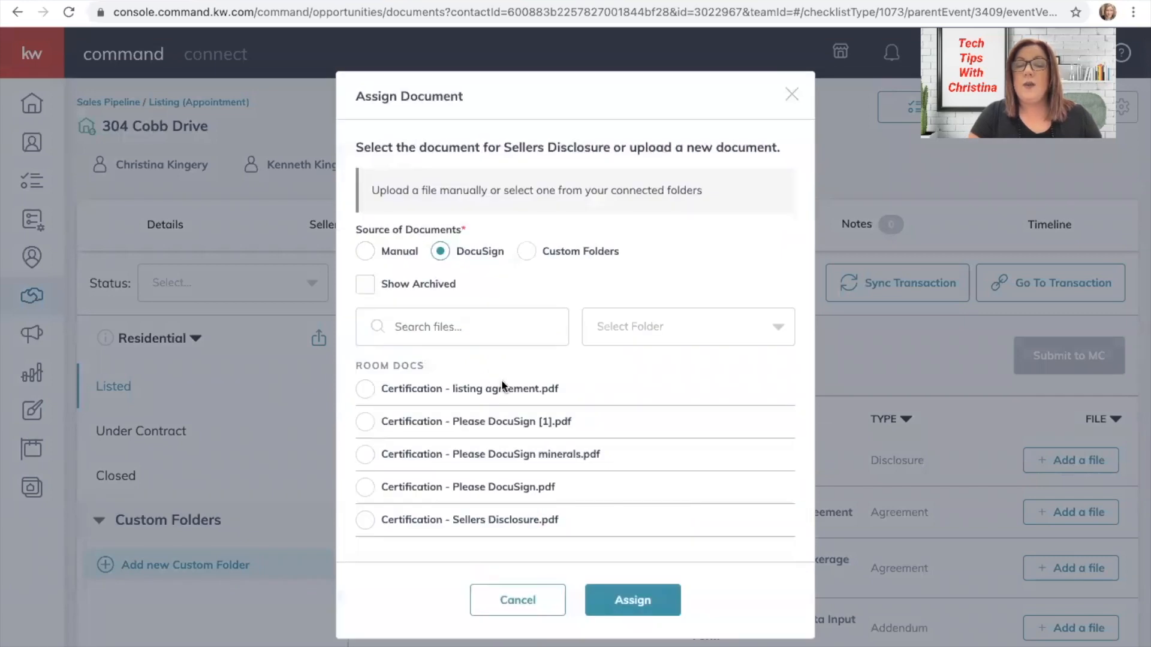
scroll(514, 434, "down", 3)
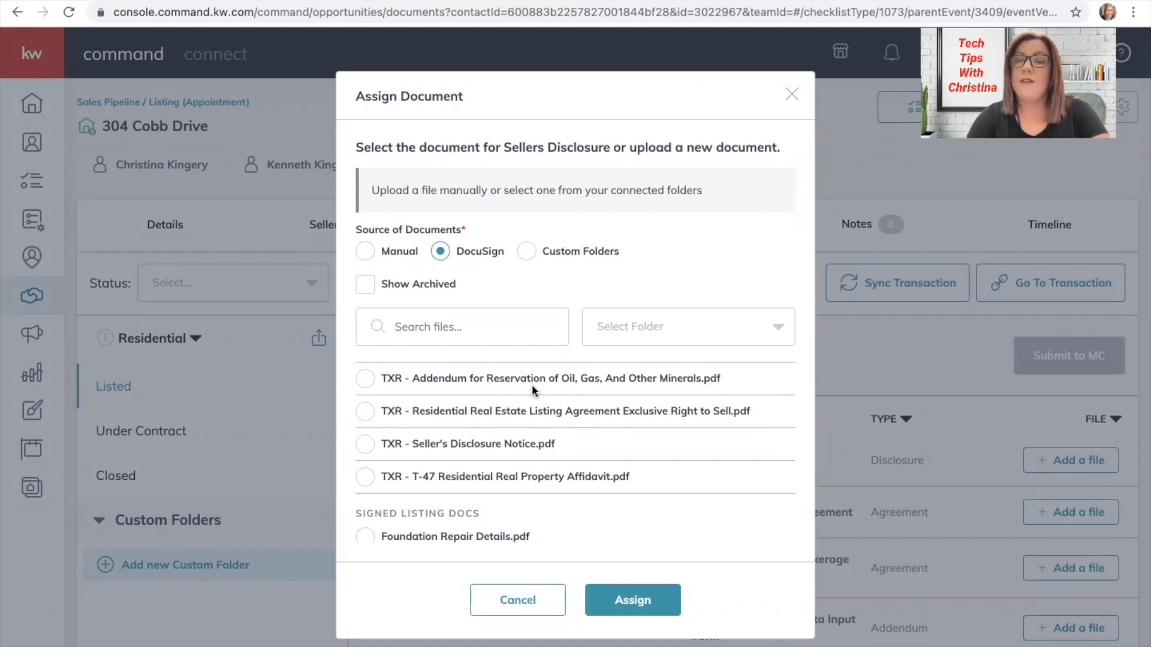
left_click(506, 602)
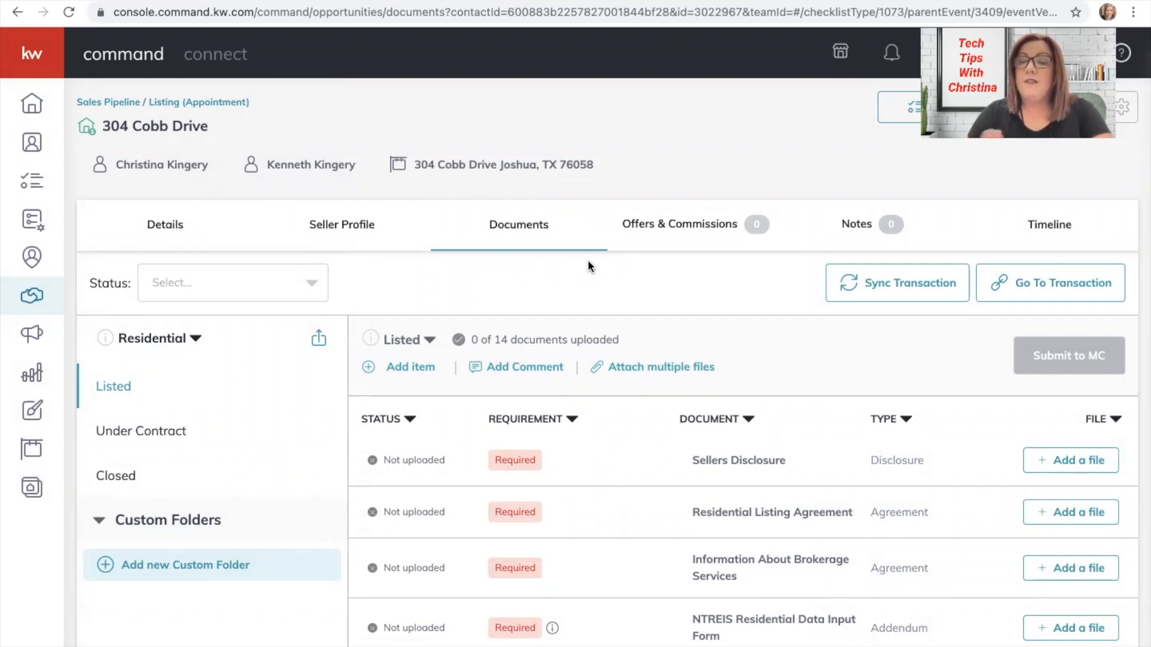
View the linked DocuSign Rooms transaction's Executed and Signed Listing Docs, then return to Command.
left_click(1079, 282)
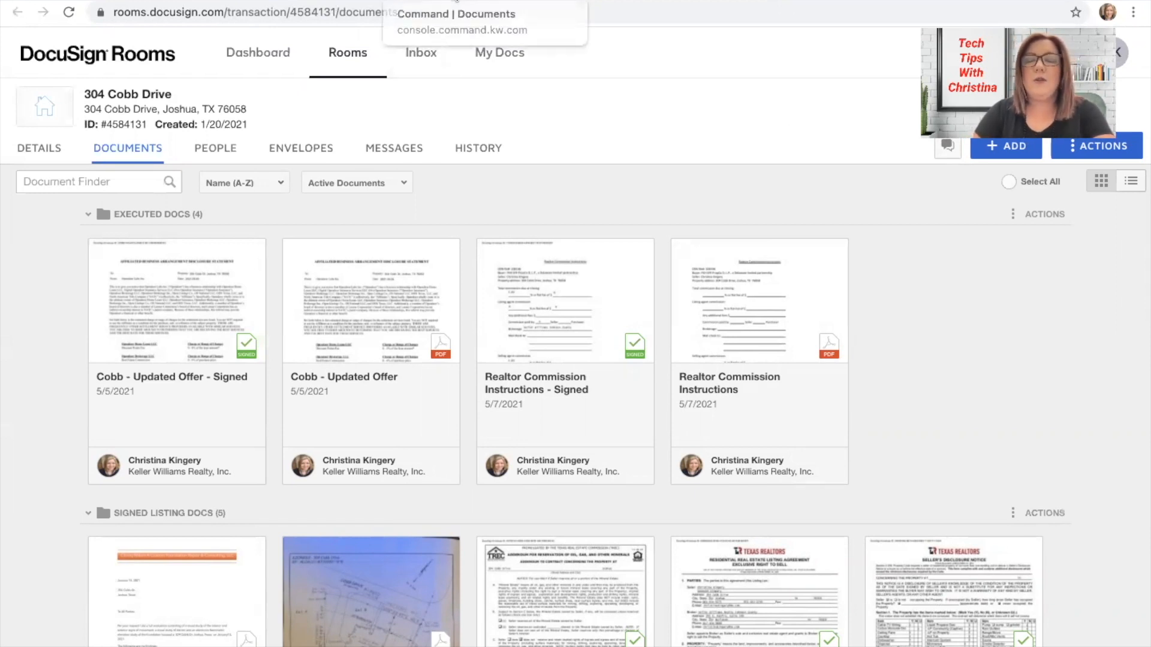
left_click(456, 1)
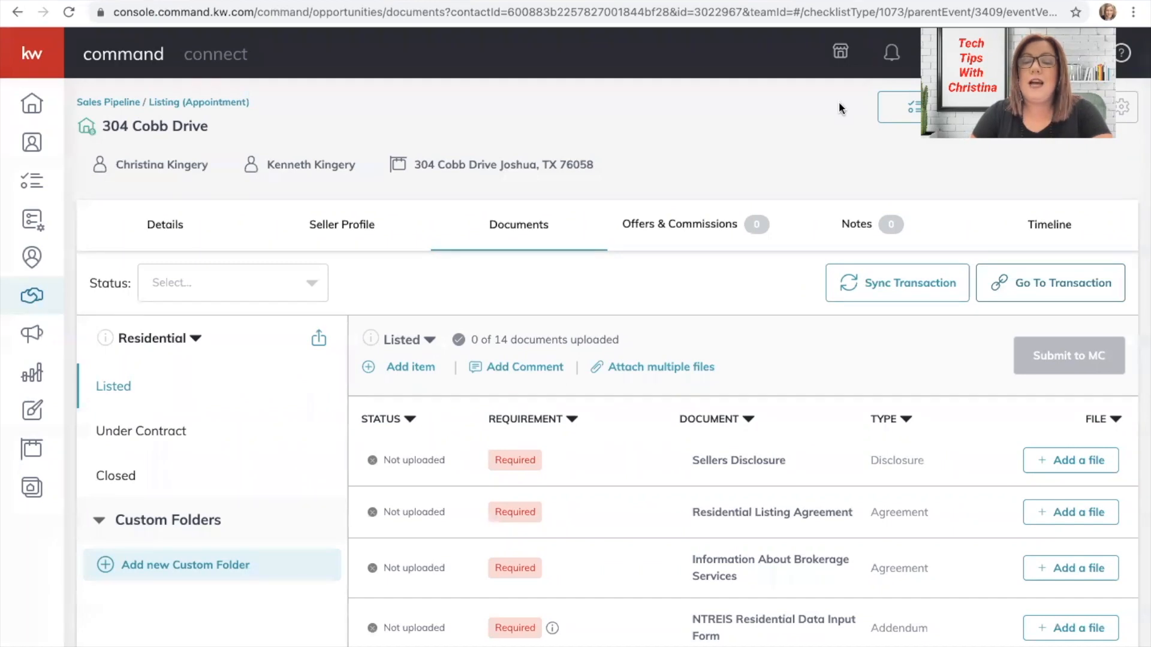
scroll(765, 417, "down", 2)
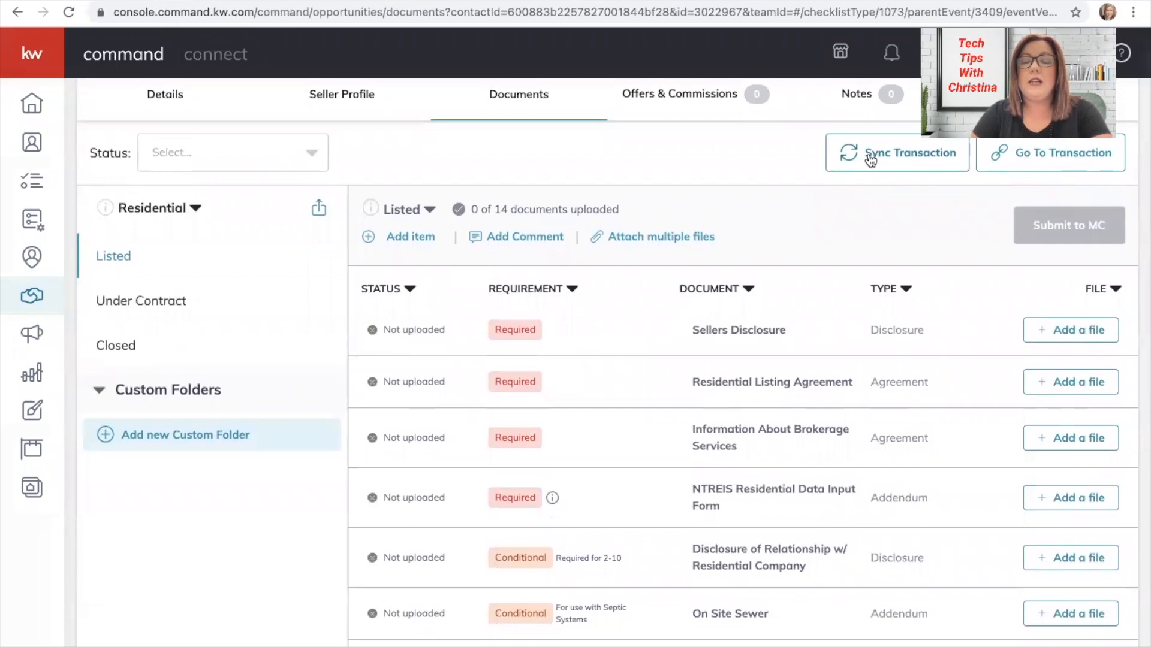
left_click(870, 157)
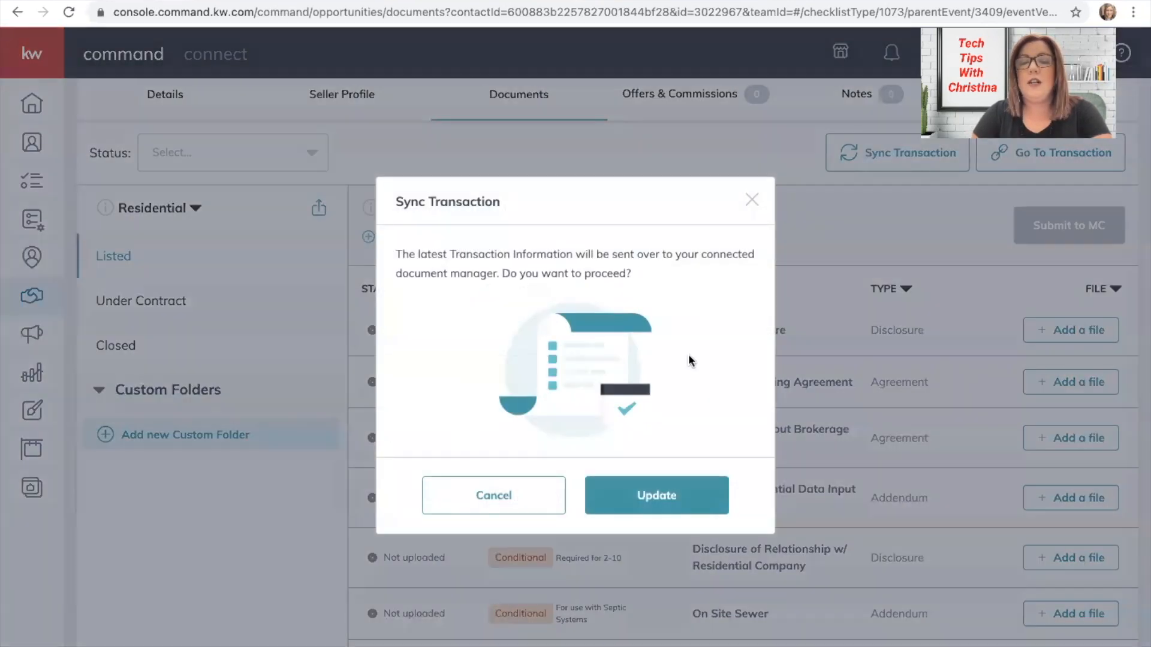
left_click(656, 495)
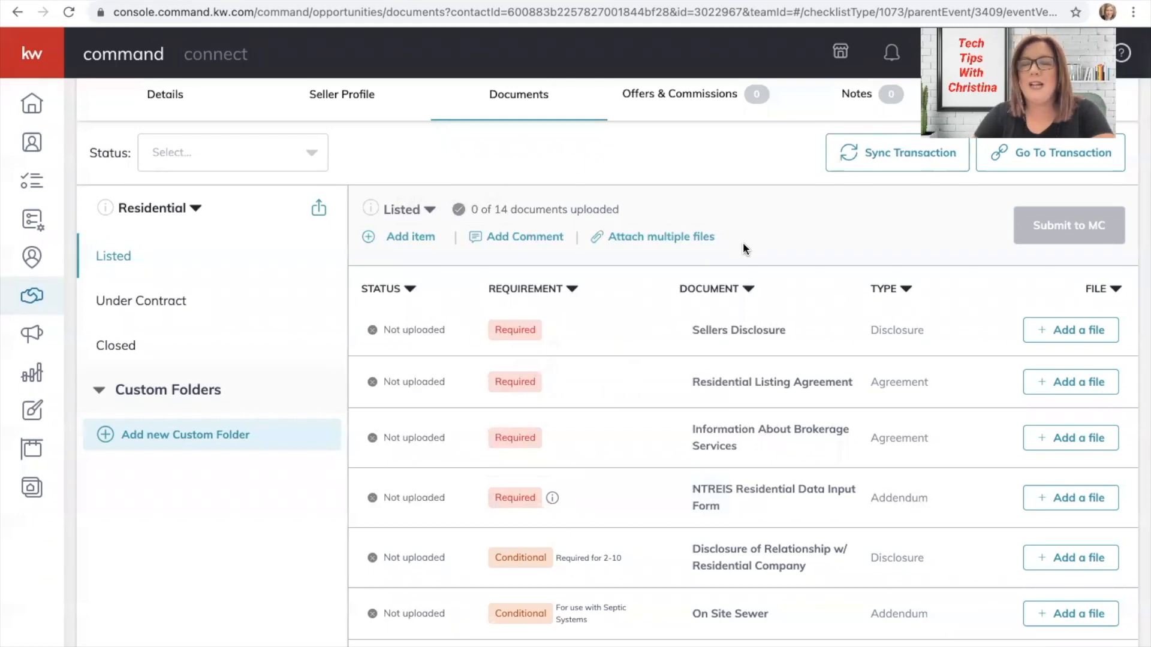
left_click(647, 243)
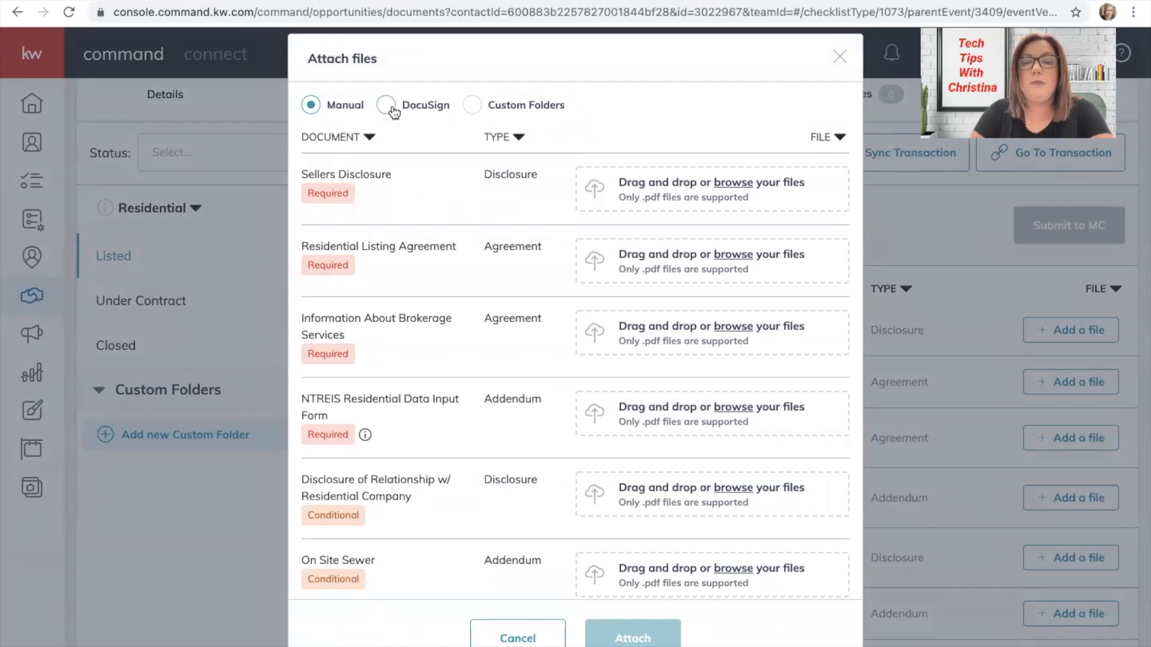
With DocuSign as the source, assign the signed seller's disclosure notice to Sellers Disclosure.
left_click(386, 106)
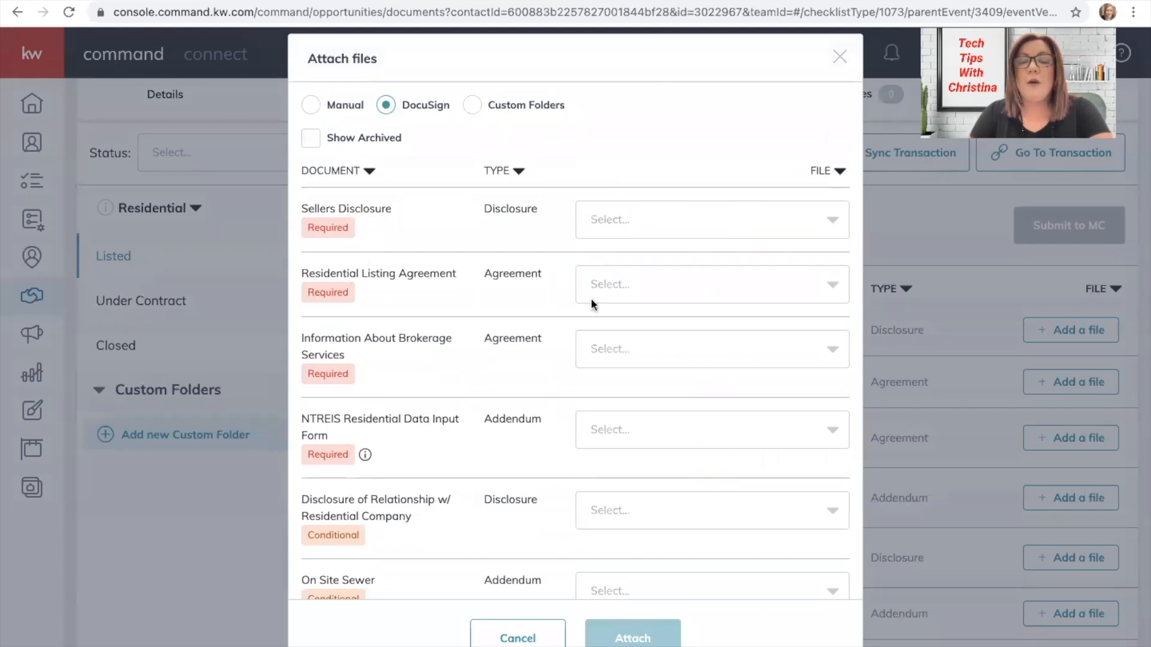
scroll(592, 310, "down", 4)
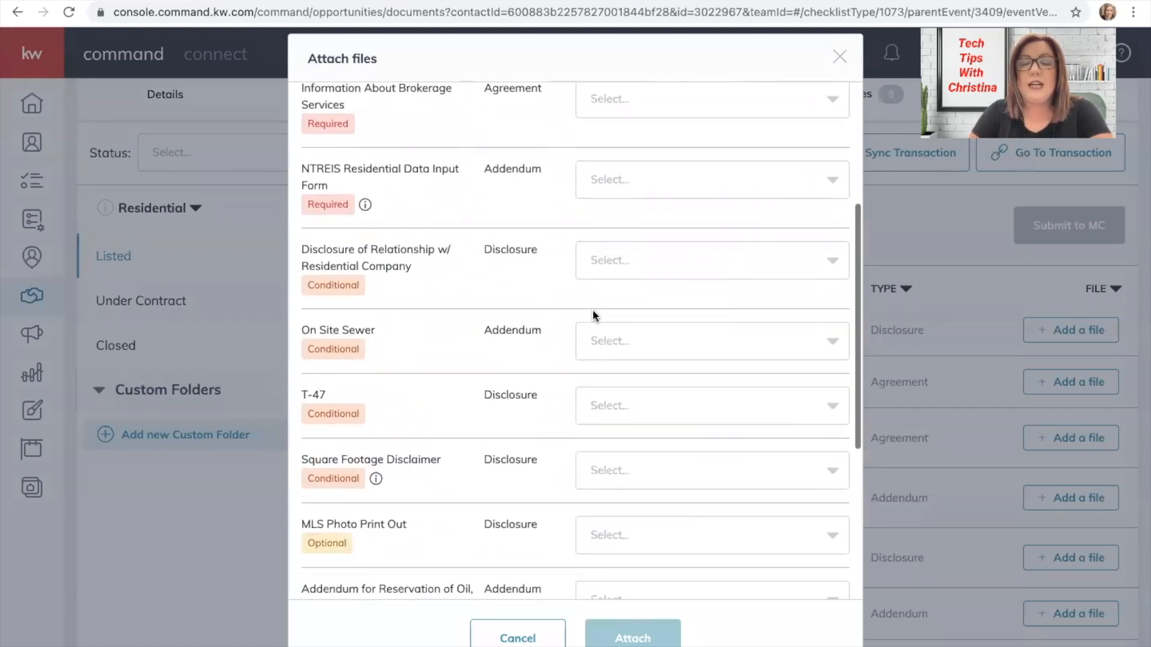
scroll(593, 309, "down", 5)
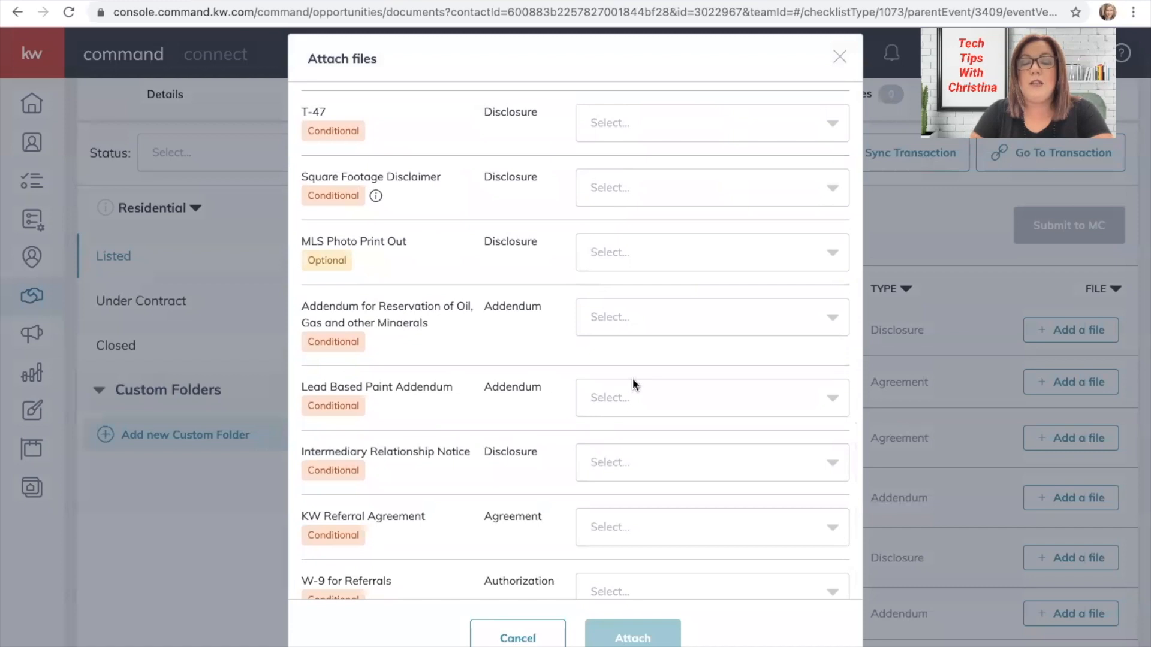
scroll(633, 382, "up", 9)
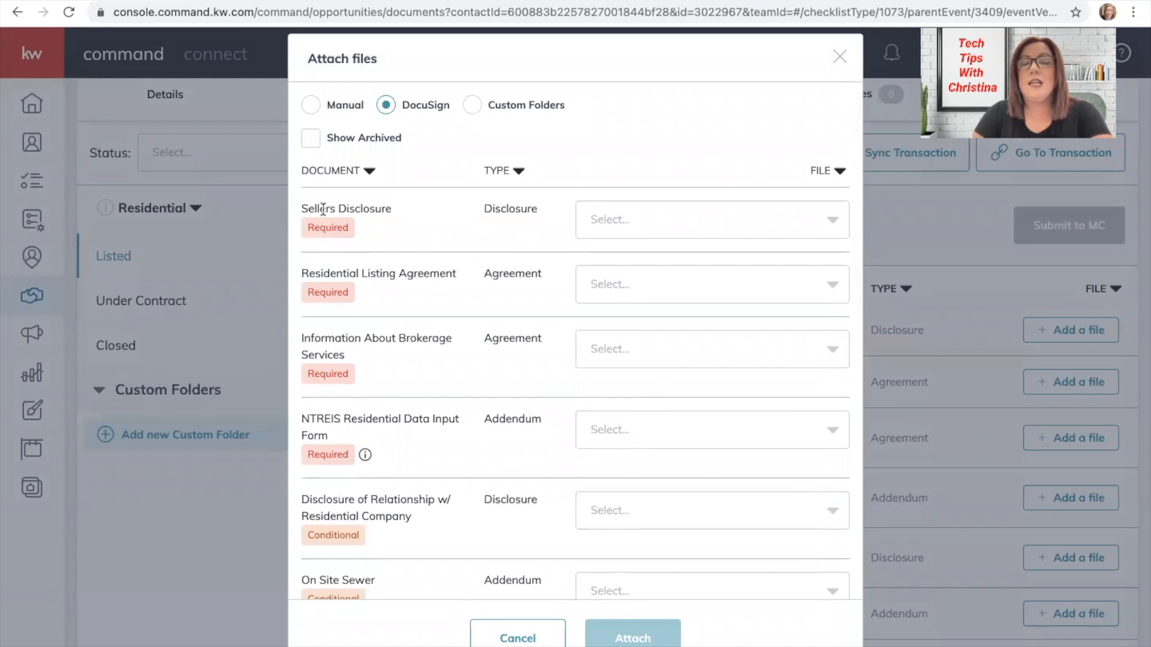
left_click(654, 216)
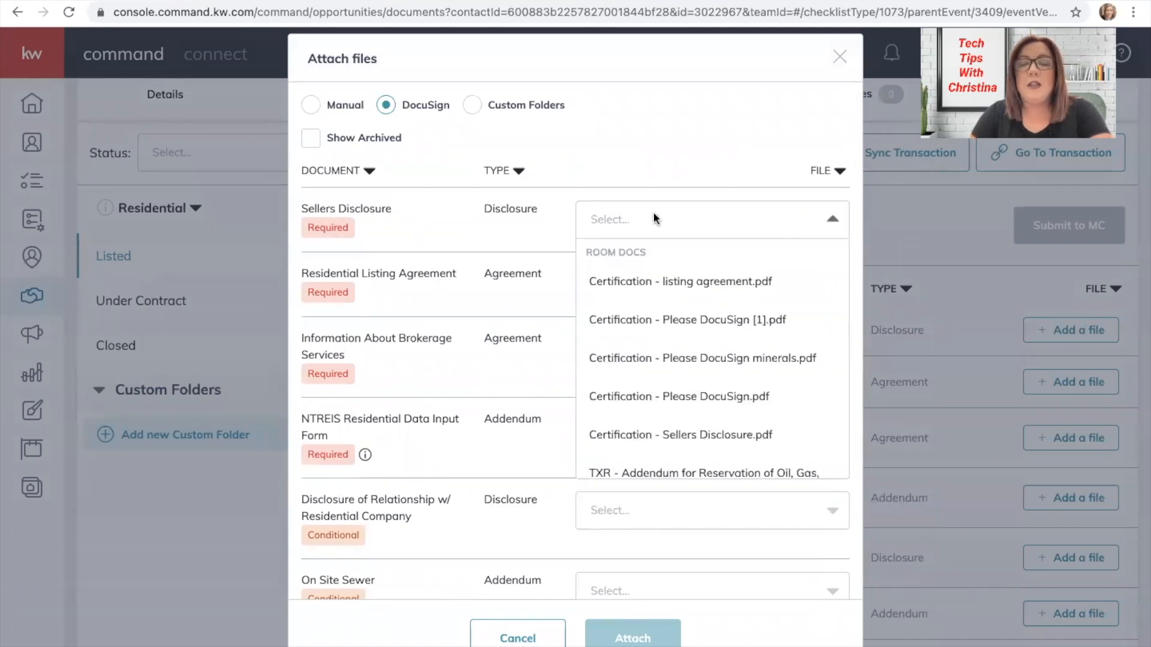
left_click(649, 182)
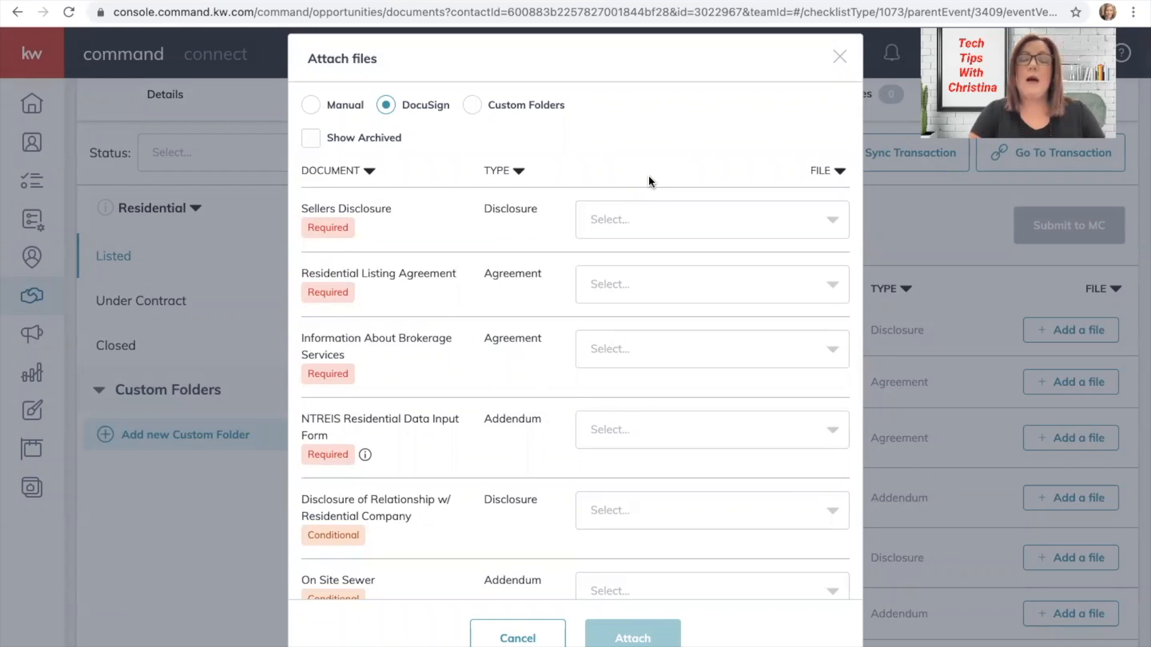
left_click(653, 217)
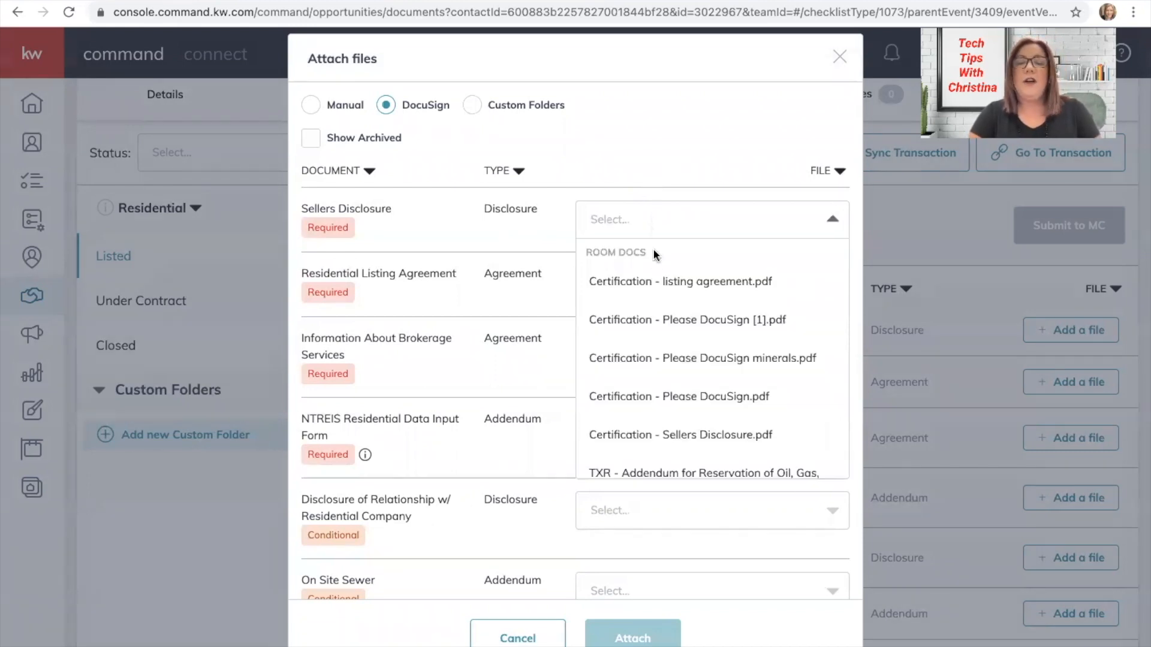
scroll(658, 299, "down", 2)
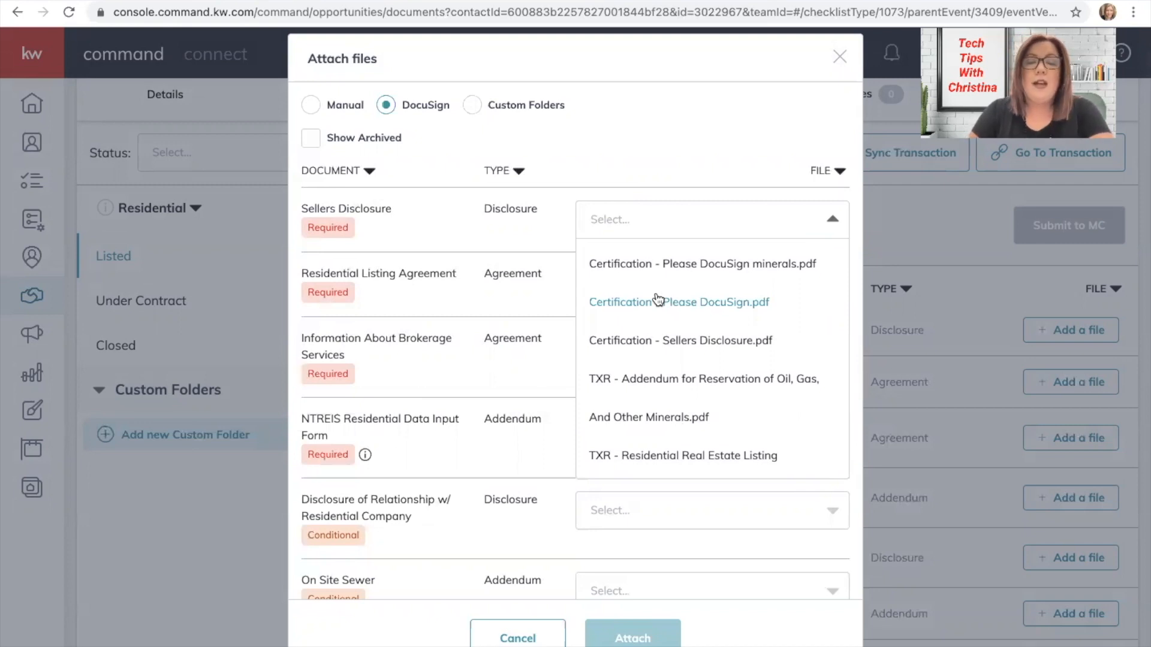
scroll(658, 299, "down", 3)
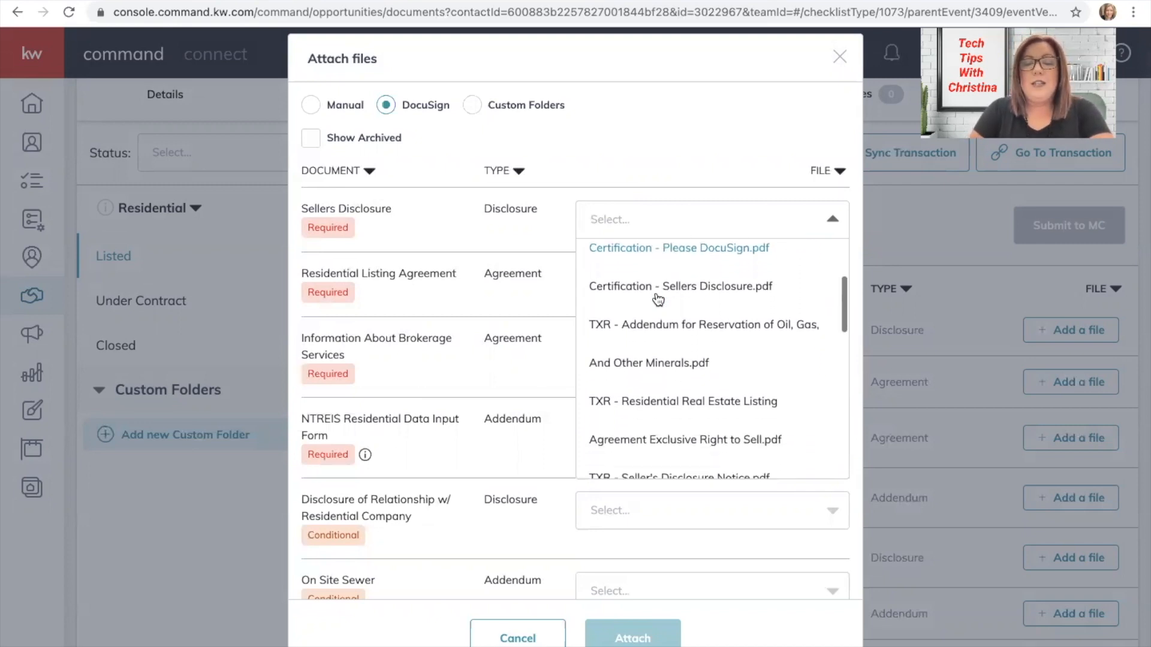
scroll(659, 300, "down", 3)
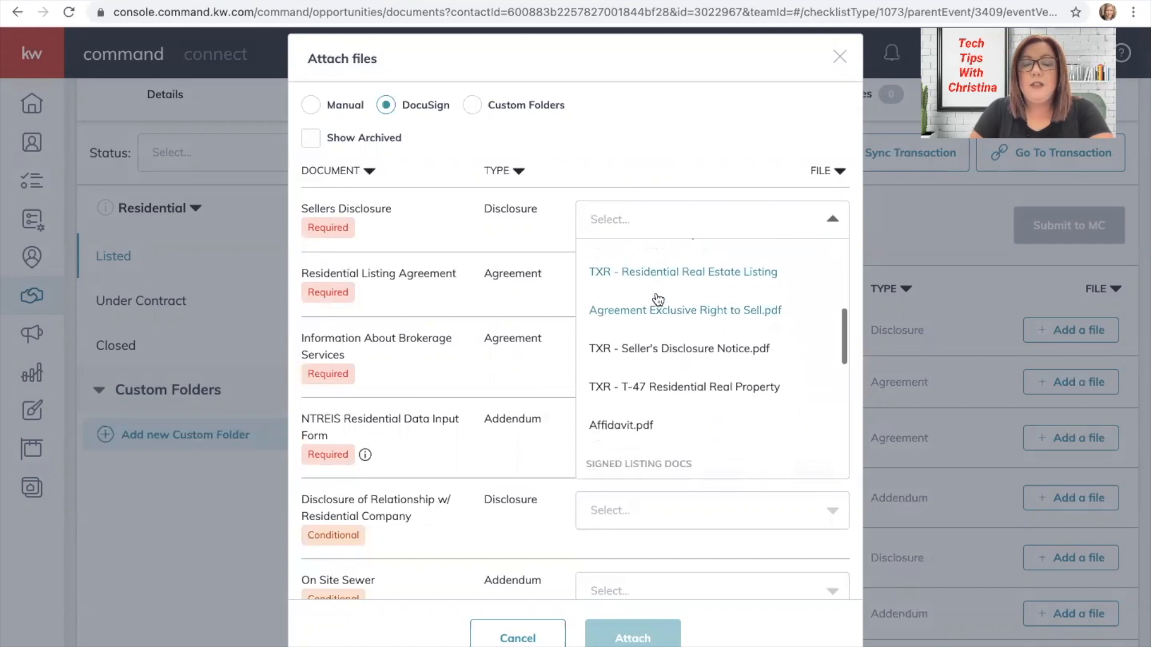
scroll(658, 299, "down", 2)
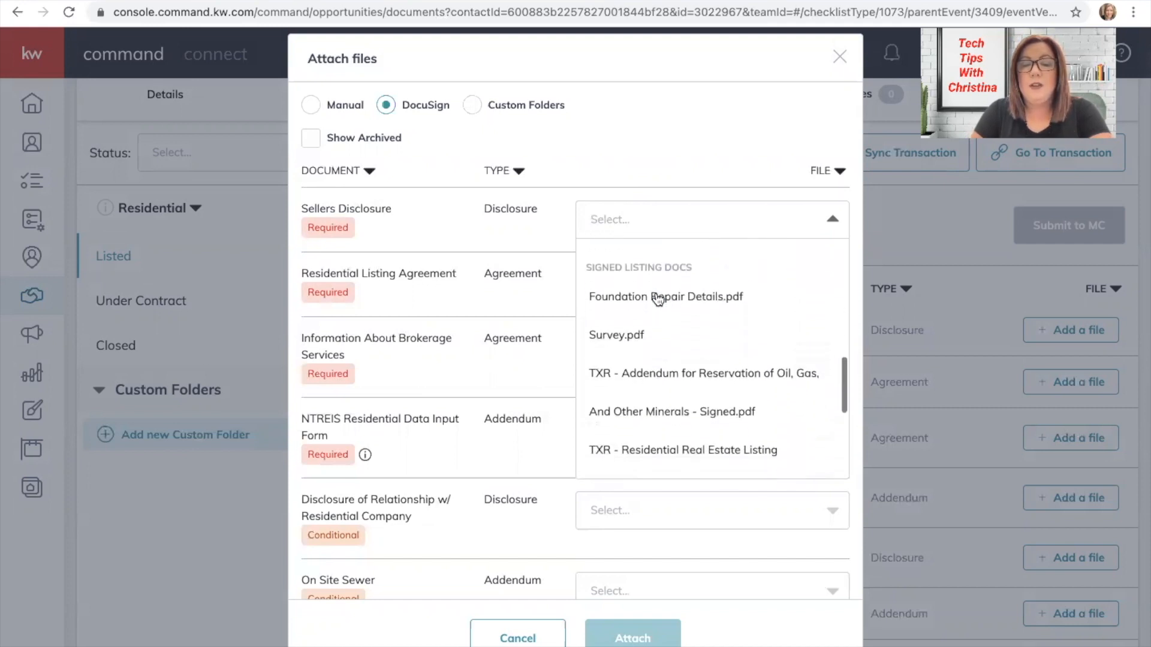
scroll(658, 299, "down", 1)
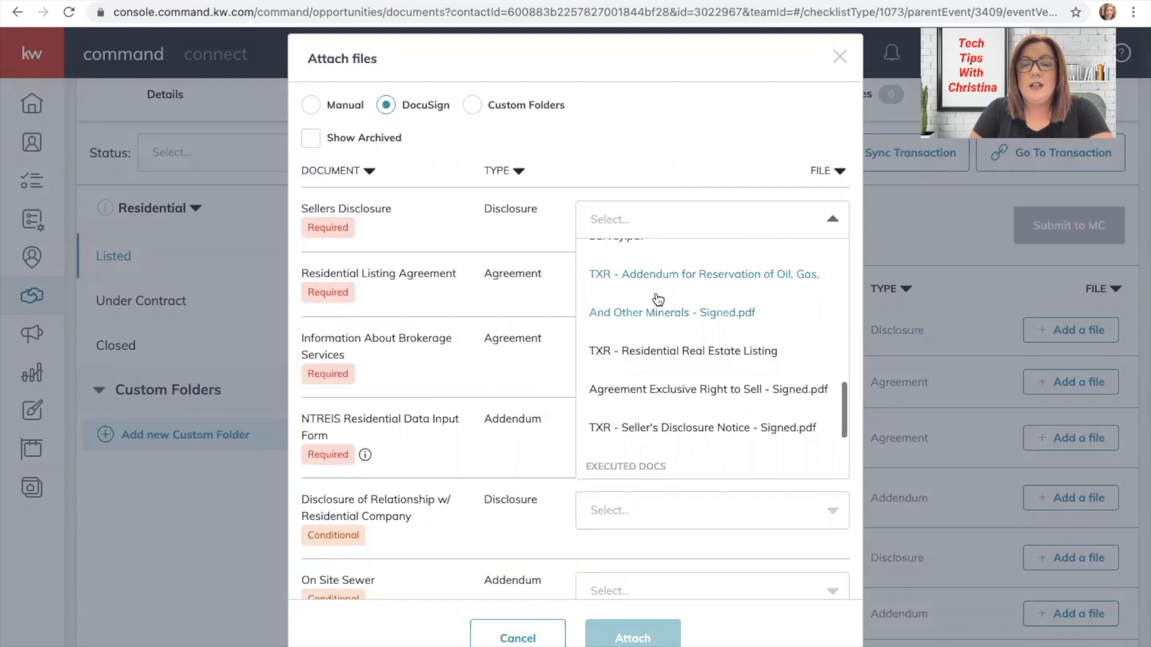
scroll(658, 300, "down", 2)
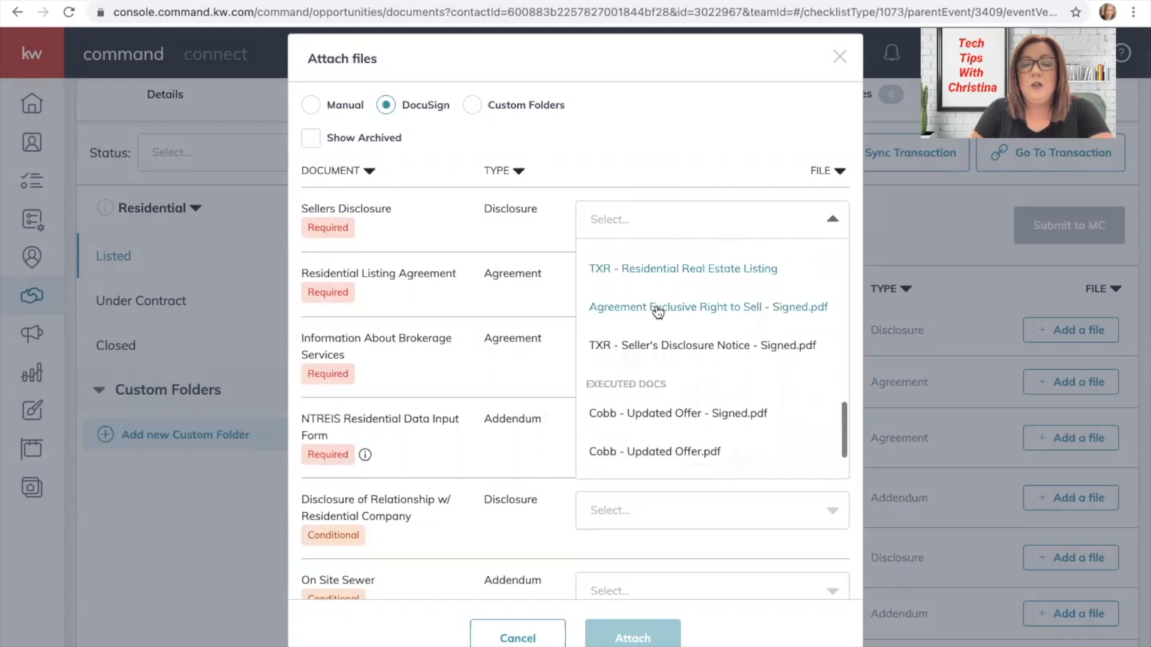
left_click(650, 349)
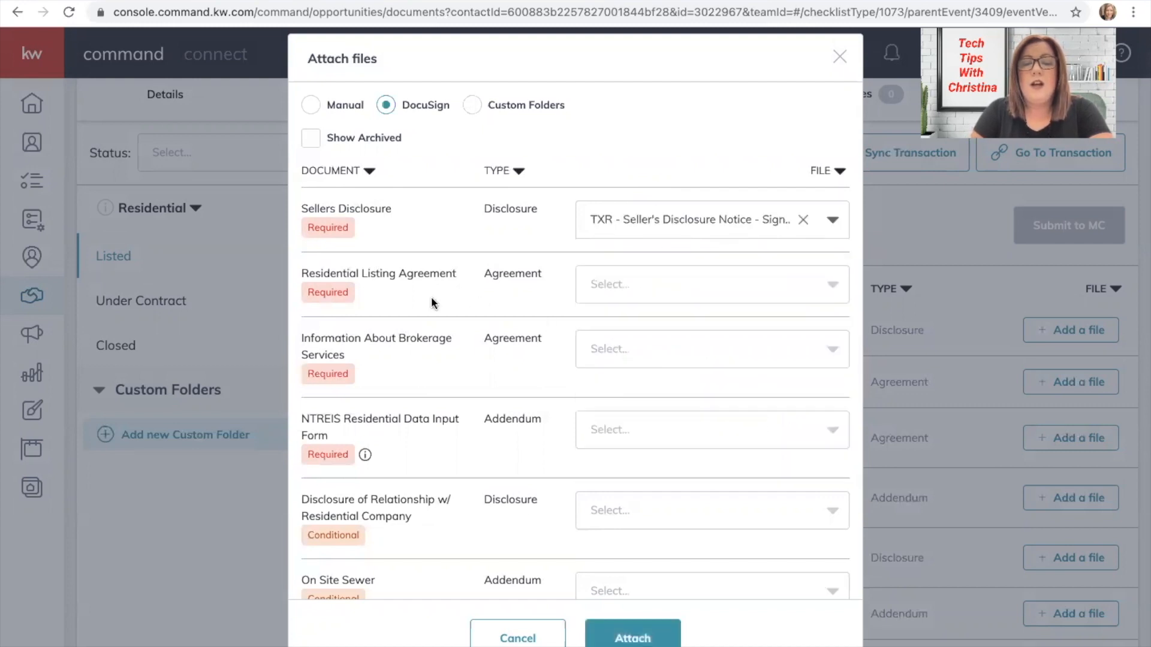
Assign the signed TXR Residential Real Estate Listing file to Residential Listing Agreement.
left_click(750, 282)
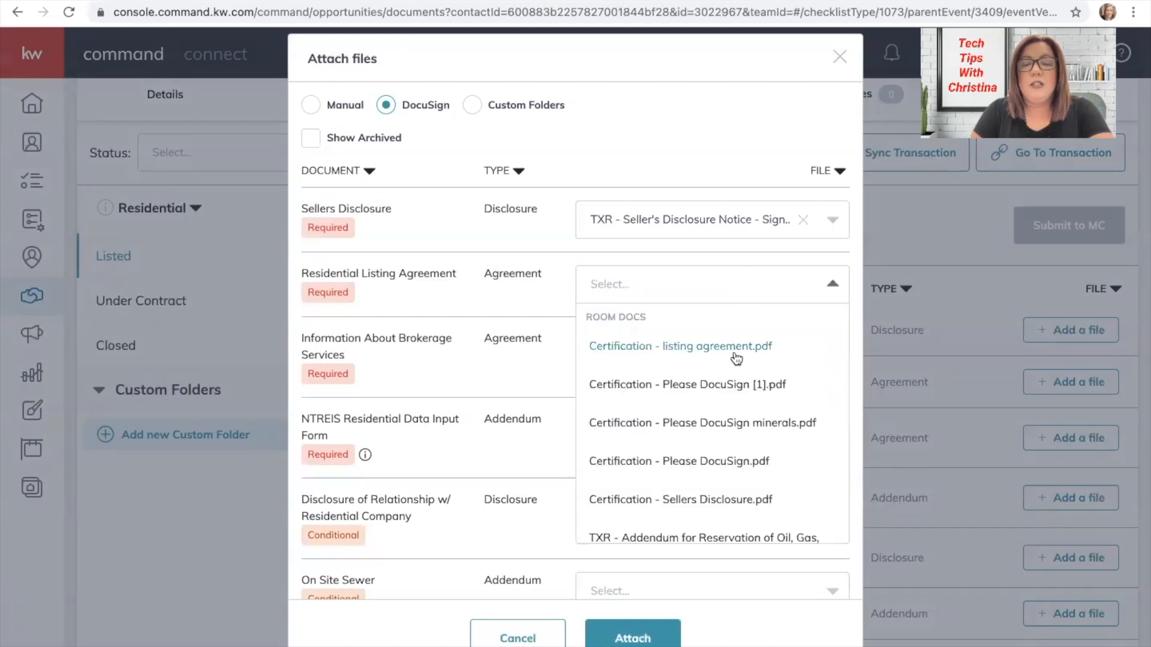
scroll(721, 408, "down", 2)
scroll(720, 408, "down", 5)
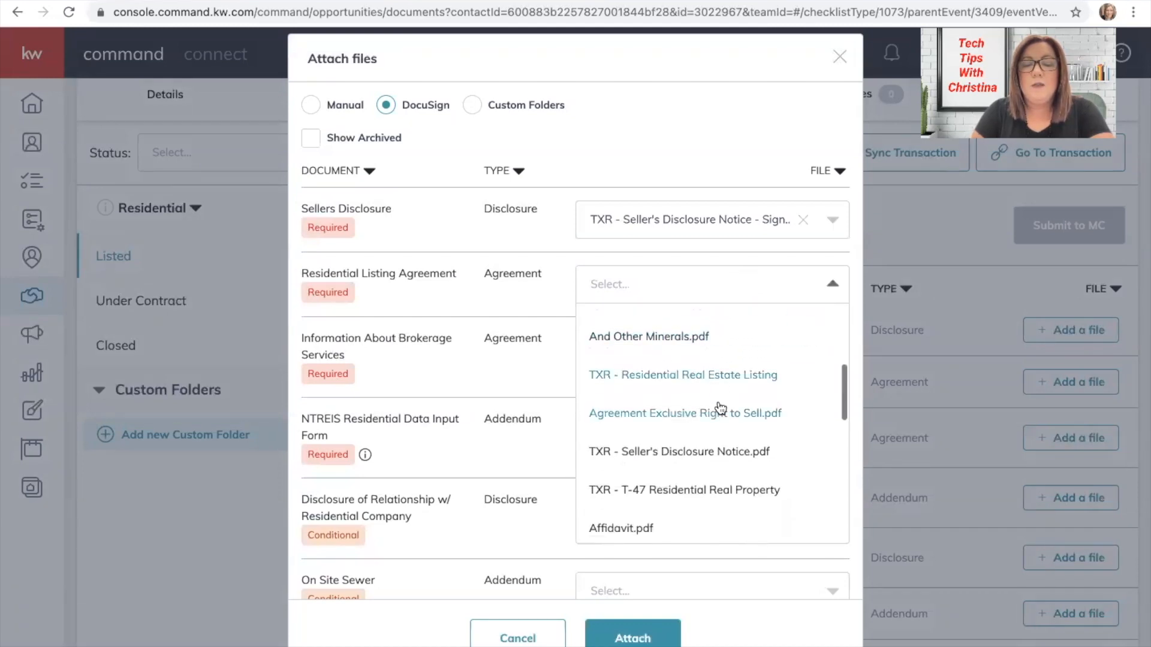
scroll(721, 408, "down", 4)
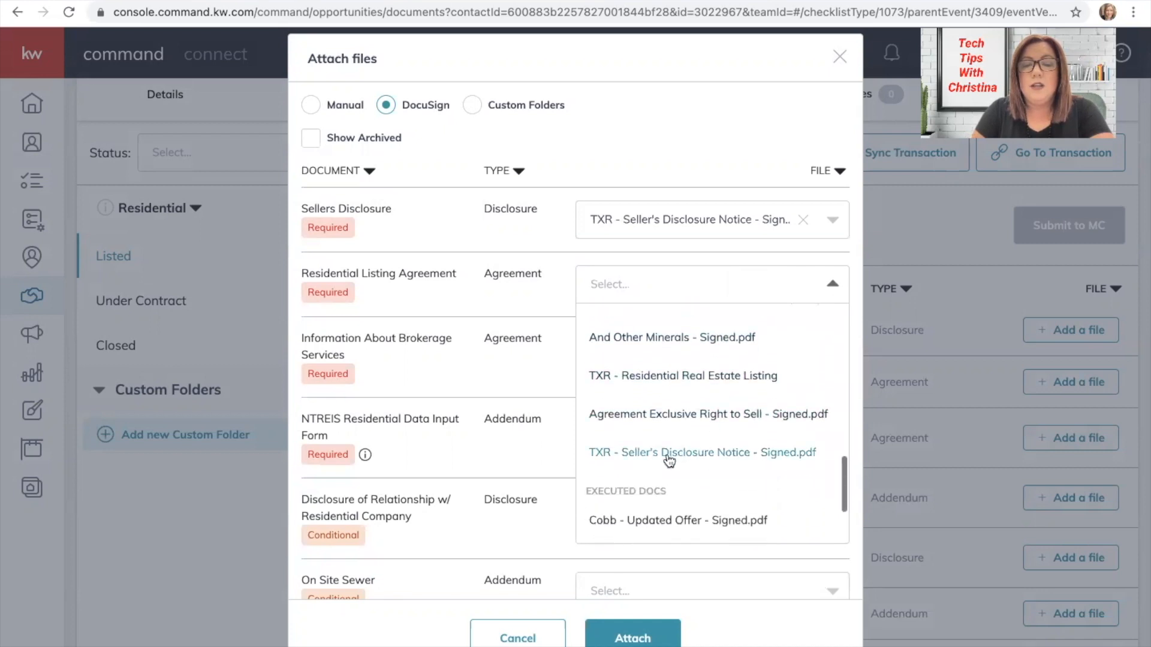
left_click(656, 418)
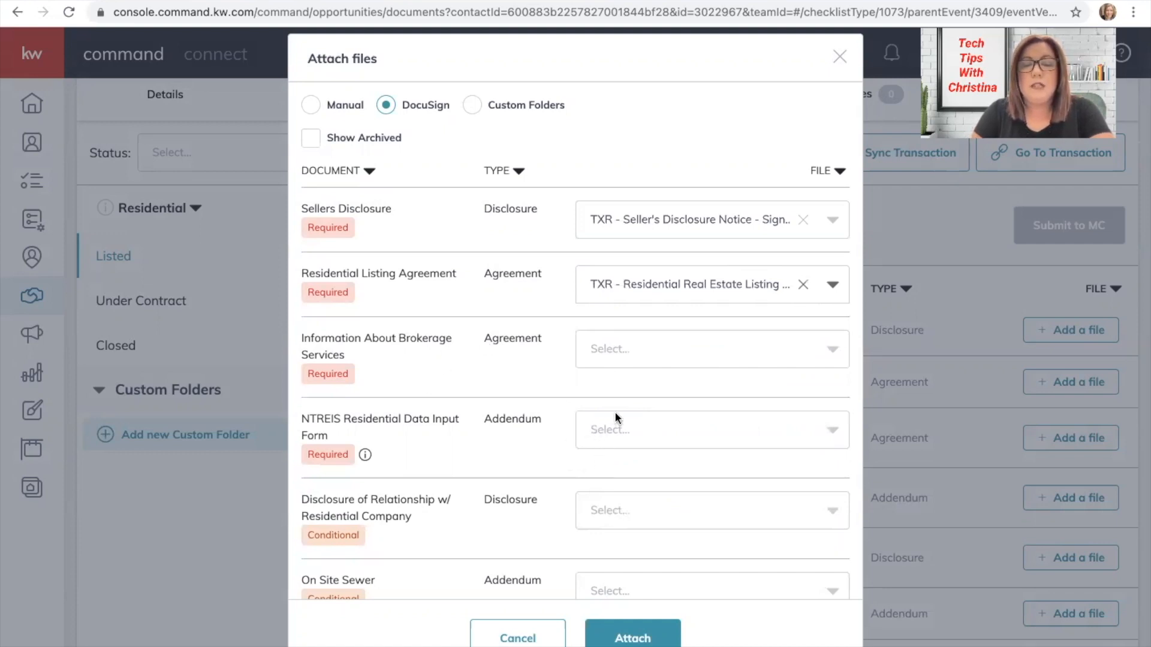
scroll(615, 418, "down", 5)
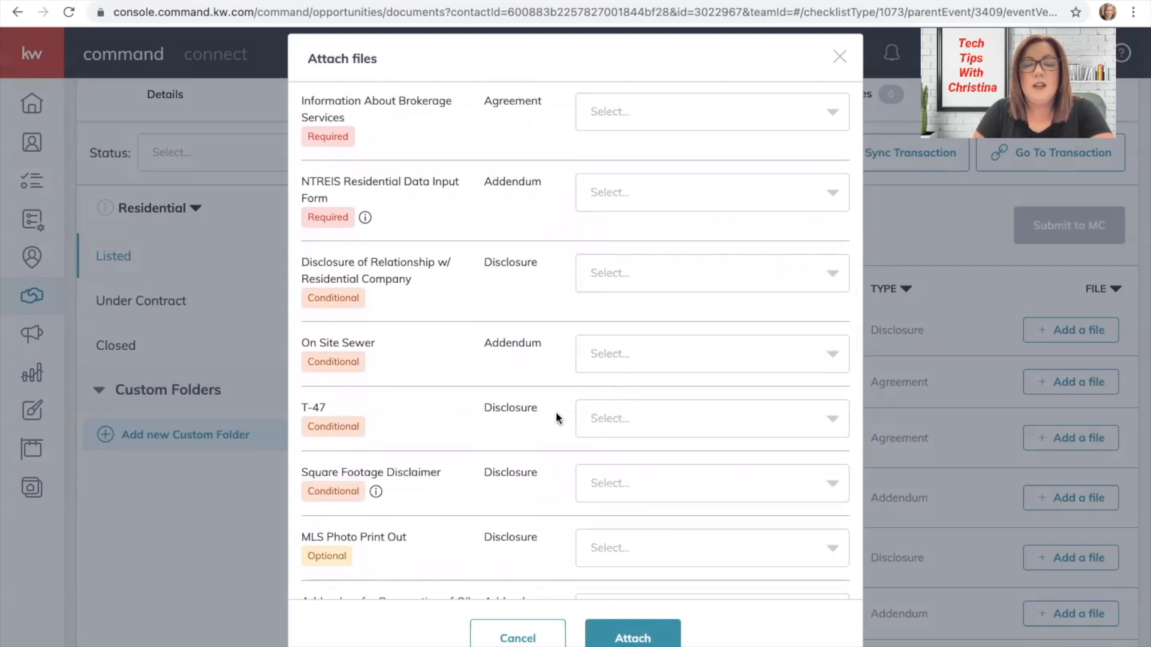
scroll(525, 400, "down", 2)
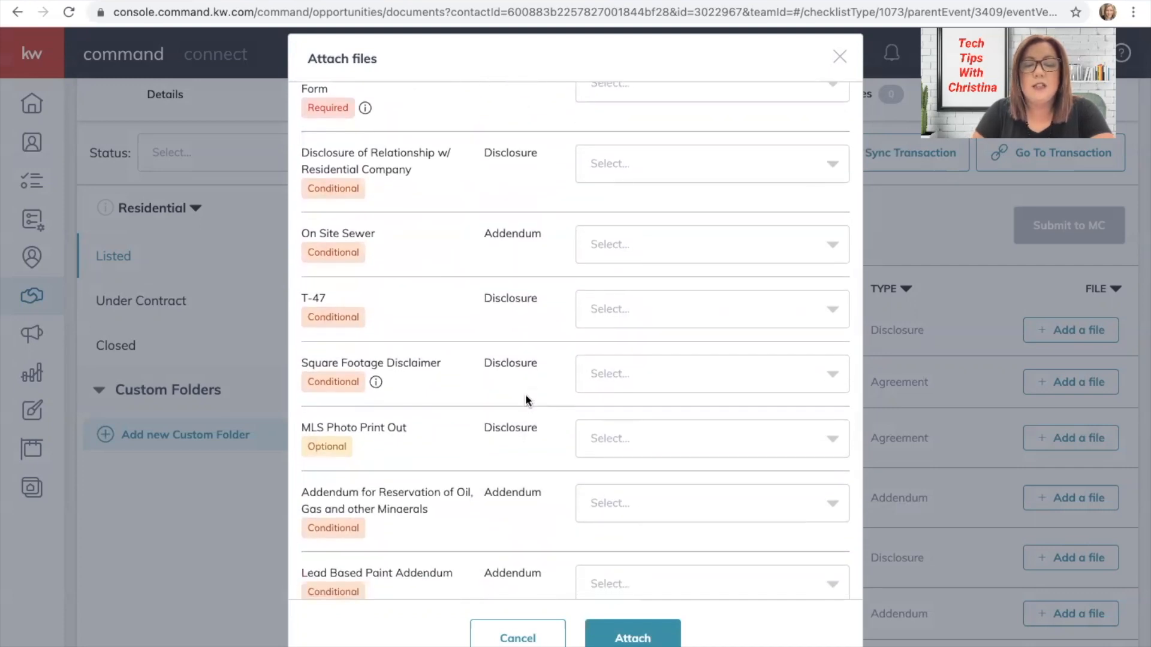
scroll(525, 400, "down", 2)
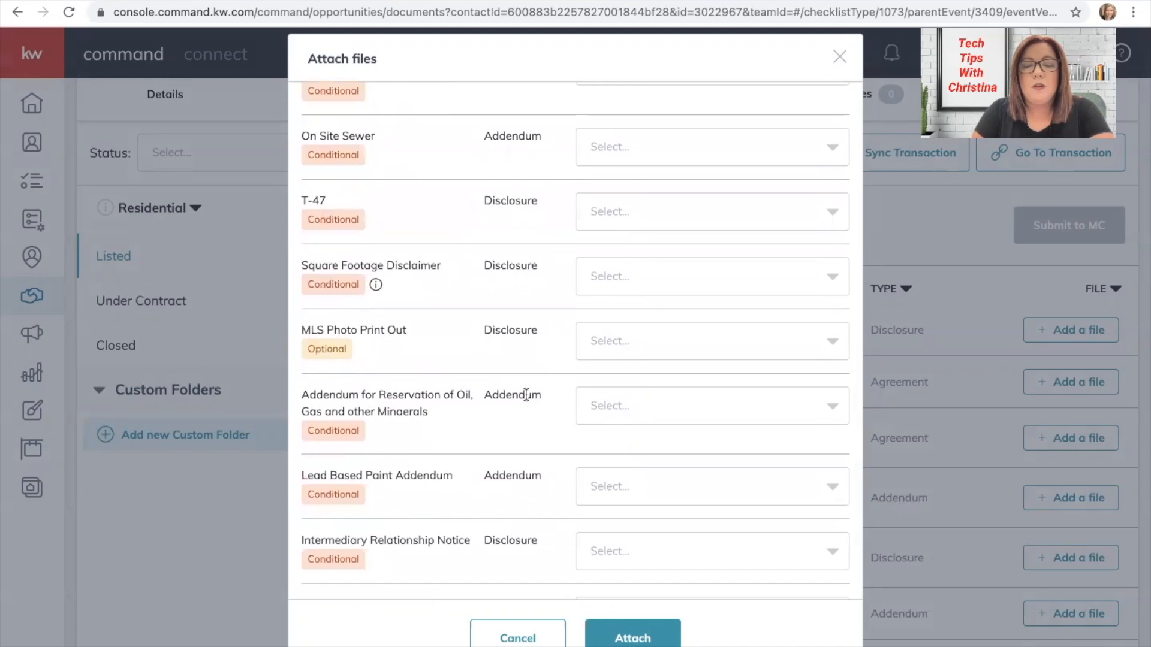
scroll(526, 394, "down", 3)
scroll(526, 395, "up", 10)
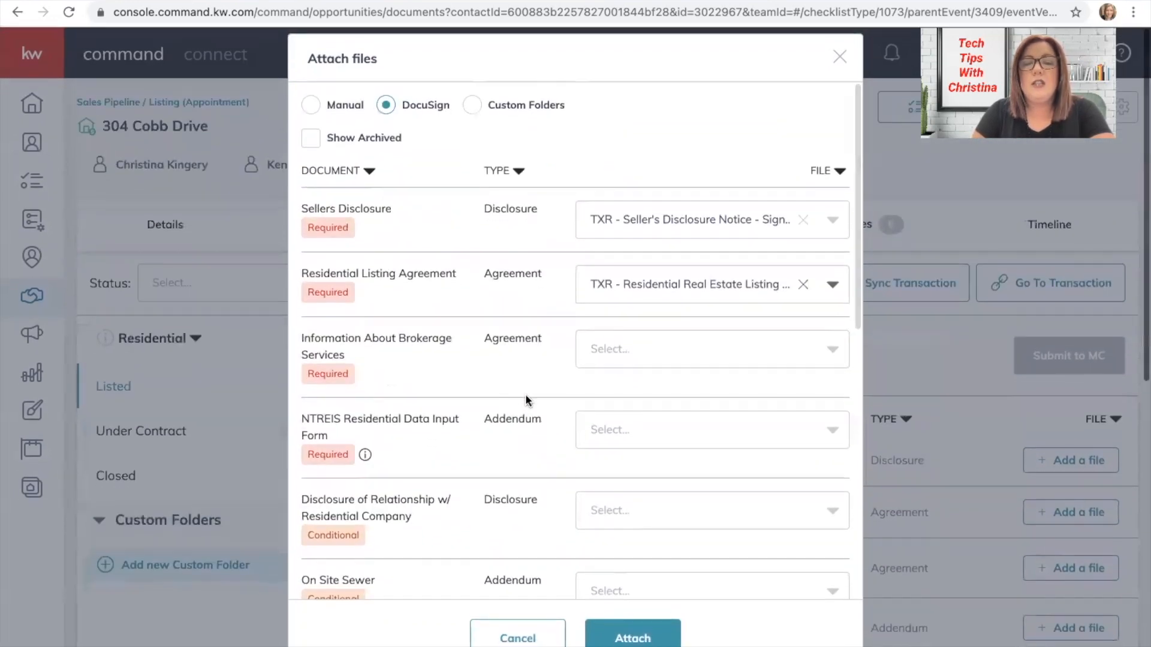
Attach the signed Sellers Disclosure and Residential Listing Agreement files and review the Documents list.
left_click(631, 638)
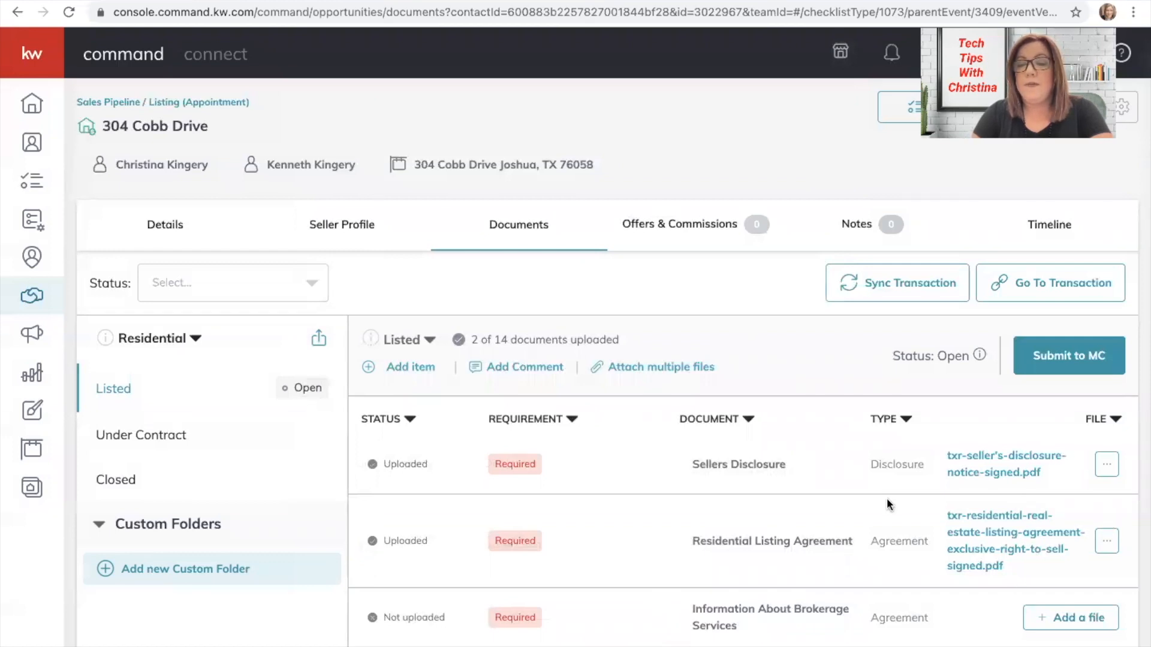
scroll(887, 502, "down", 3)
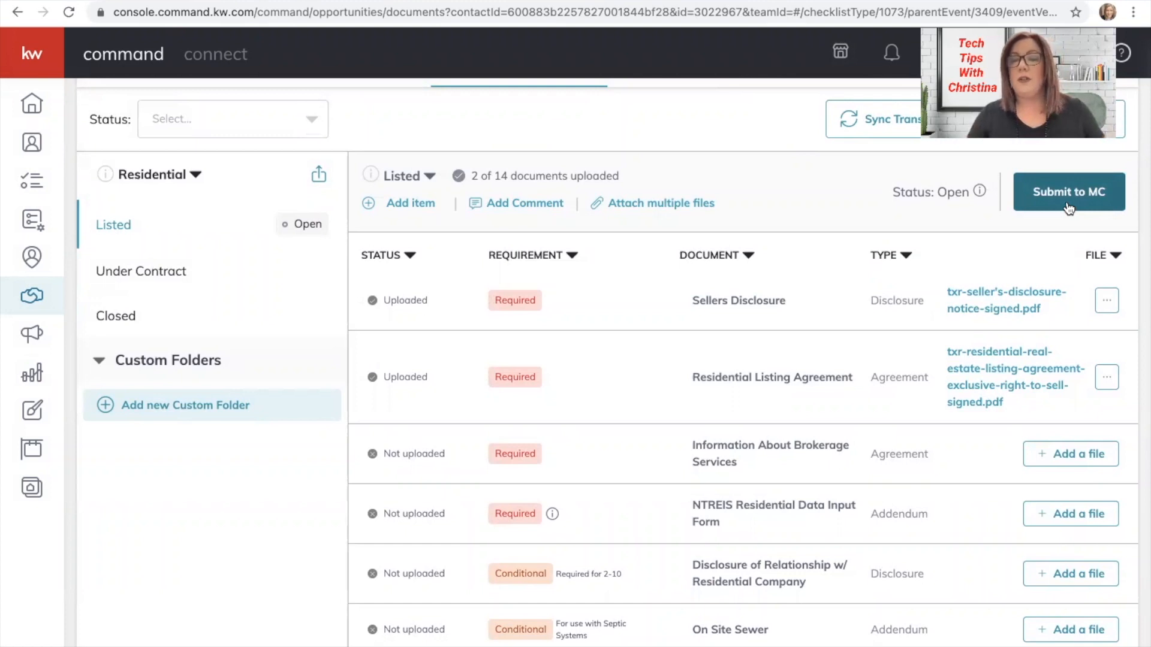
scroll(1069, 208, "up", 3)
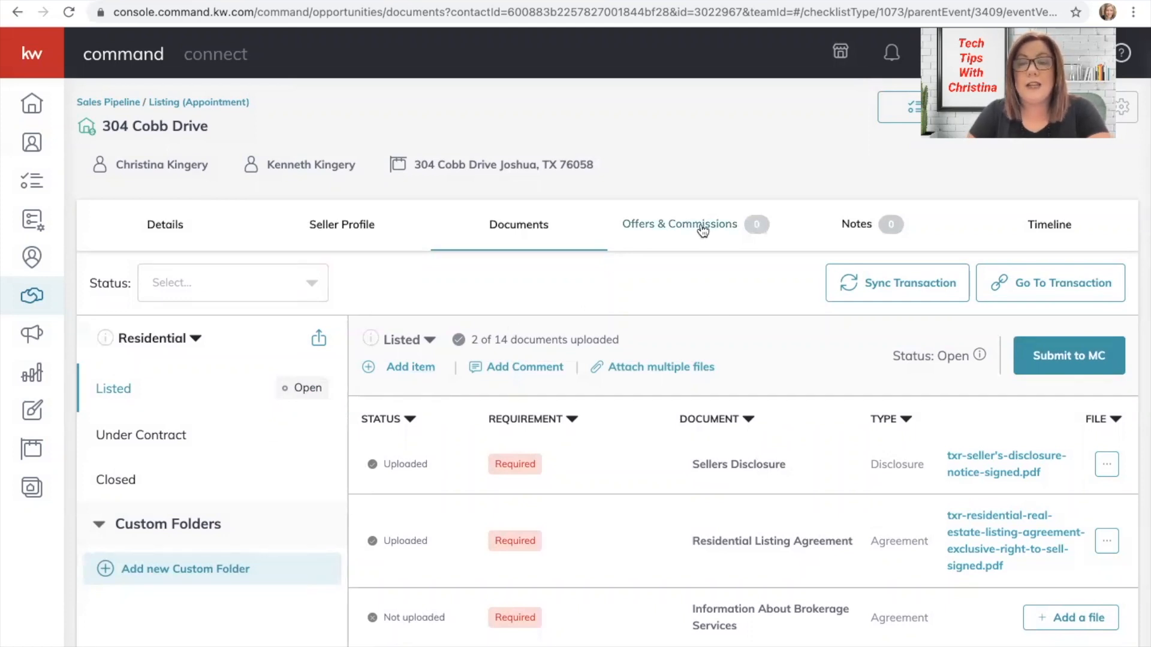
left_click(703, 231)
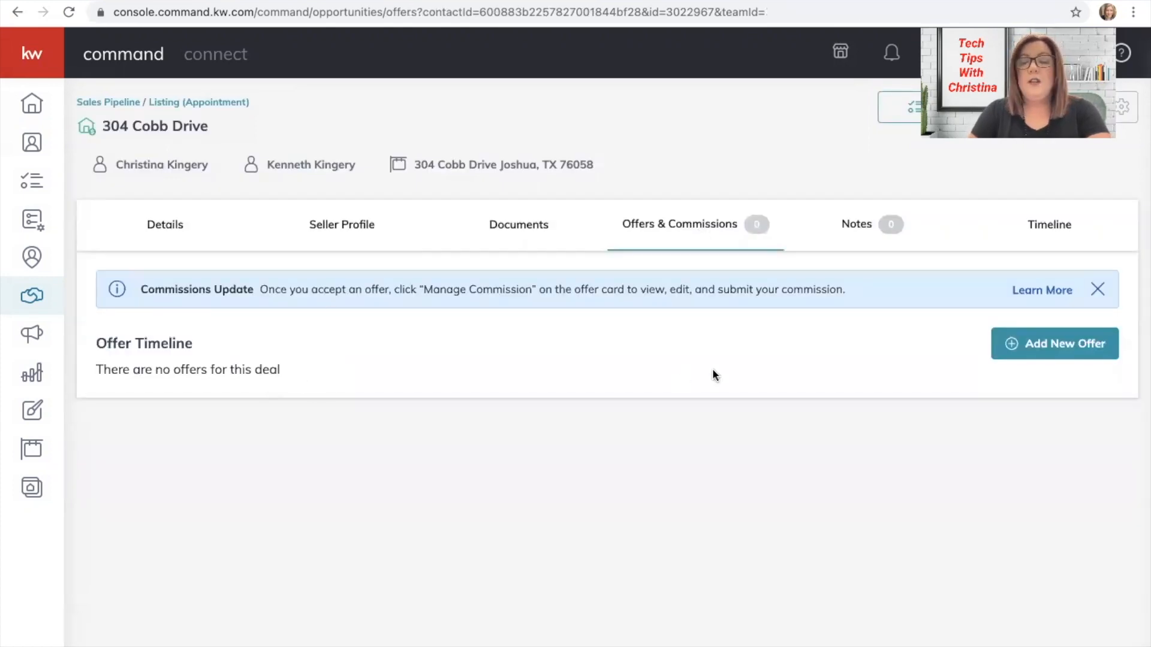
left_click(1037, 347)
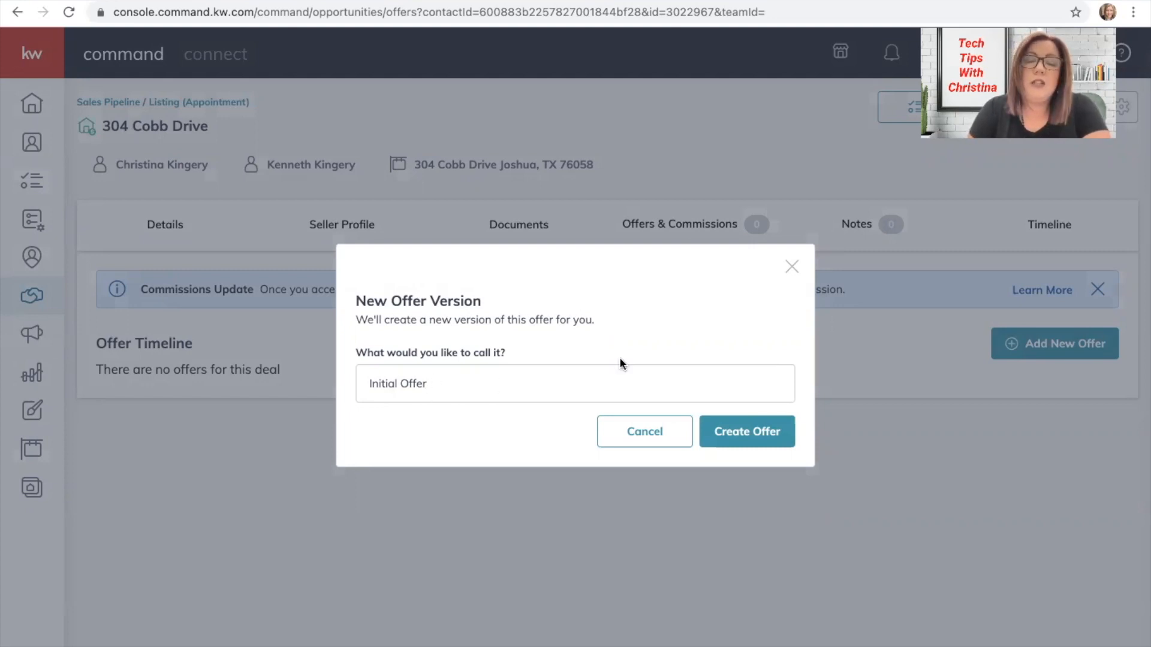
Create the Initial Offer dated May 4, 2021 with a June 15, 2021 closed date.
left_click(760, 433)
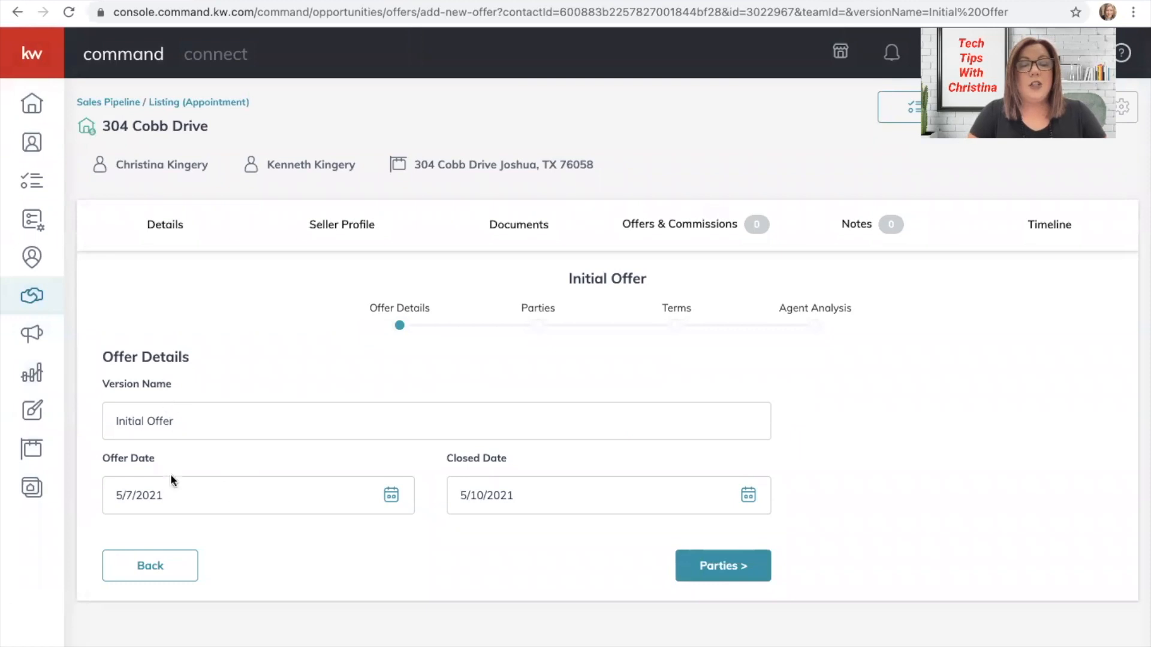
left_click(203, 494)
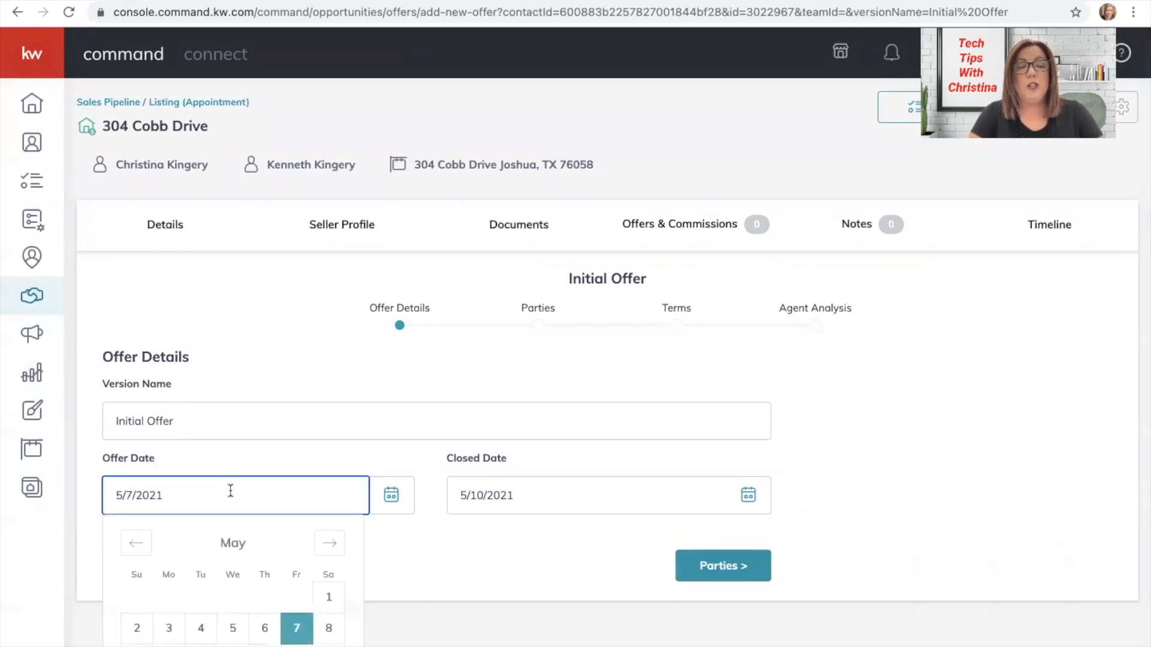
left_click(200, 629)
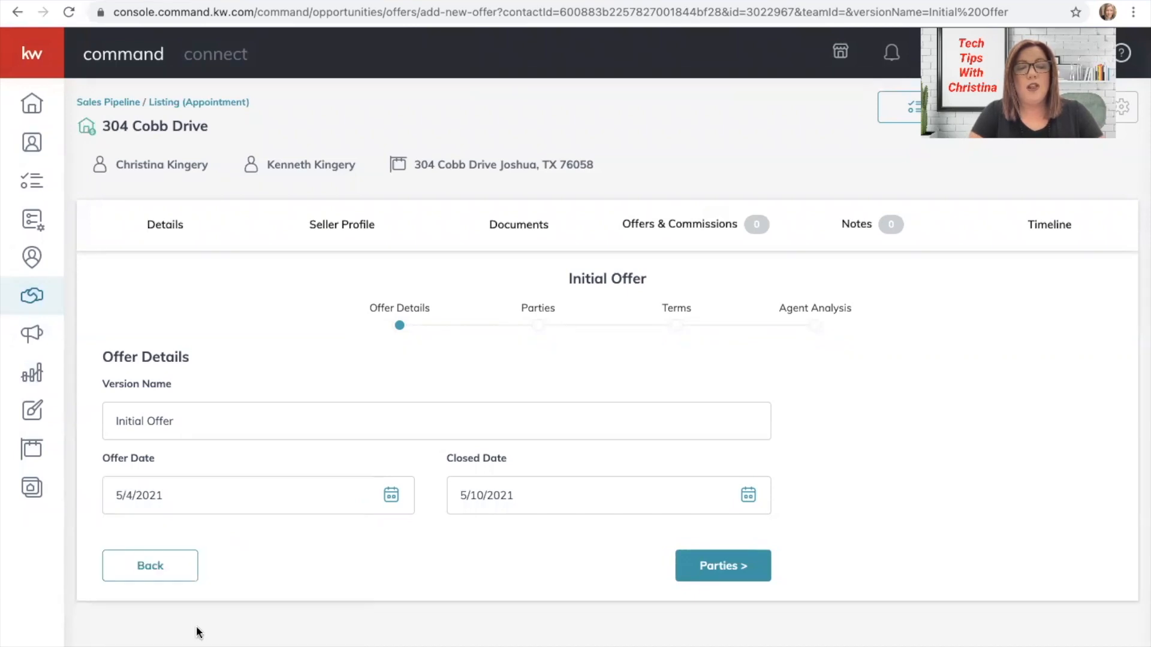
left_click(512, 481)
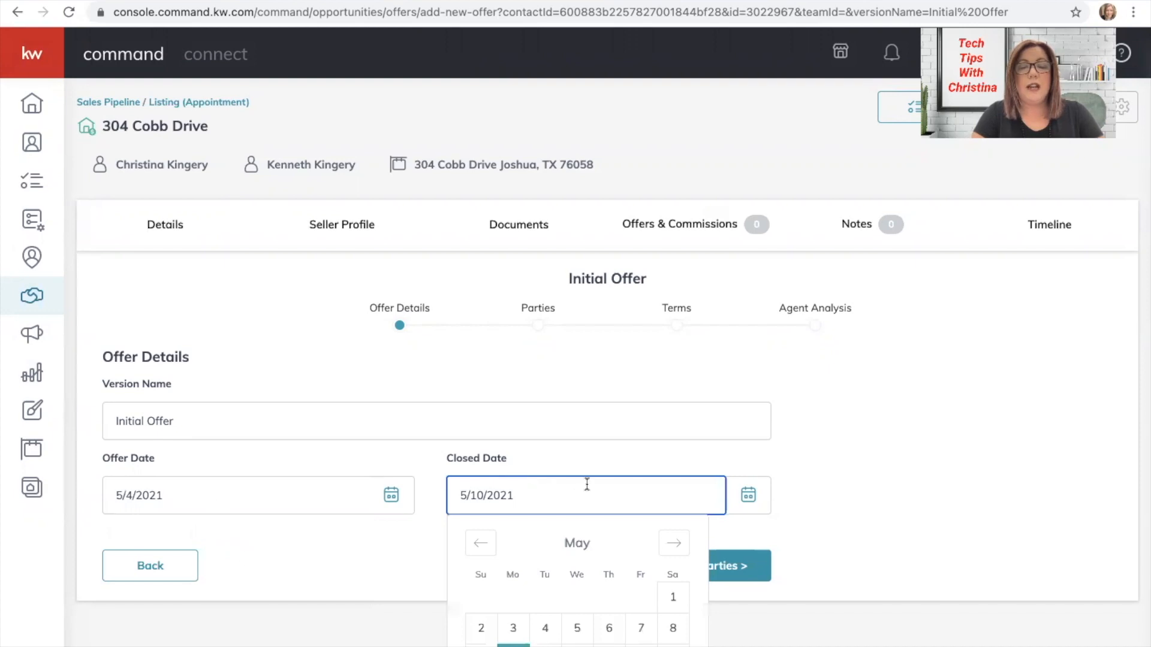
scroll(623, 508, "down", 3)
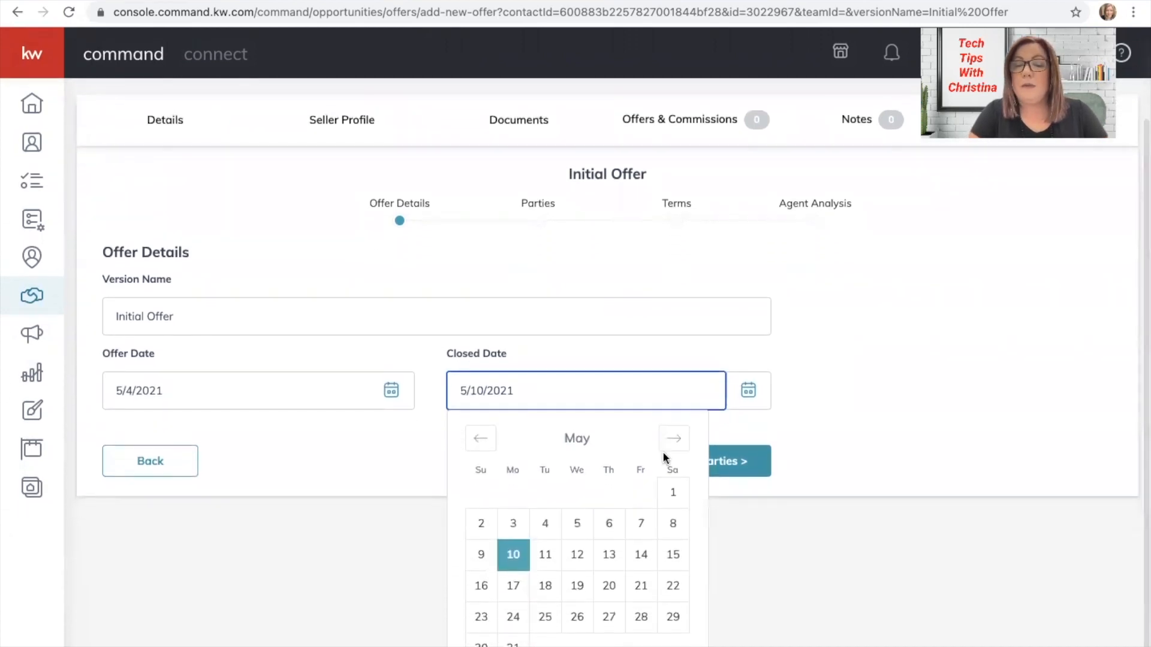
left_click(673, 438)
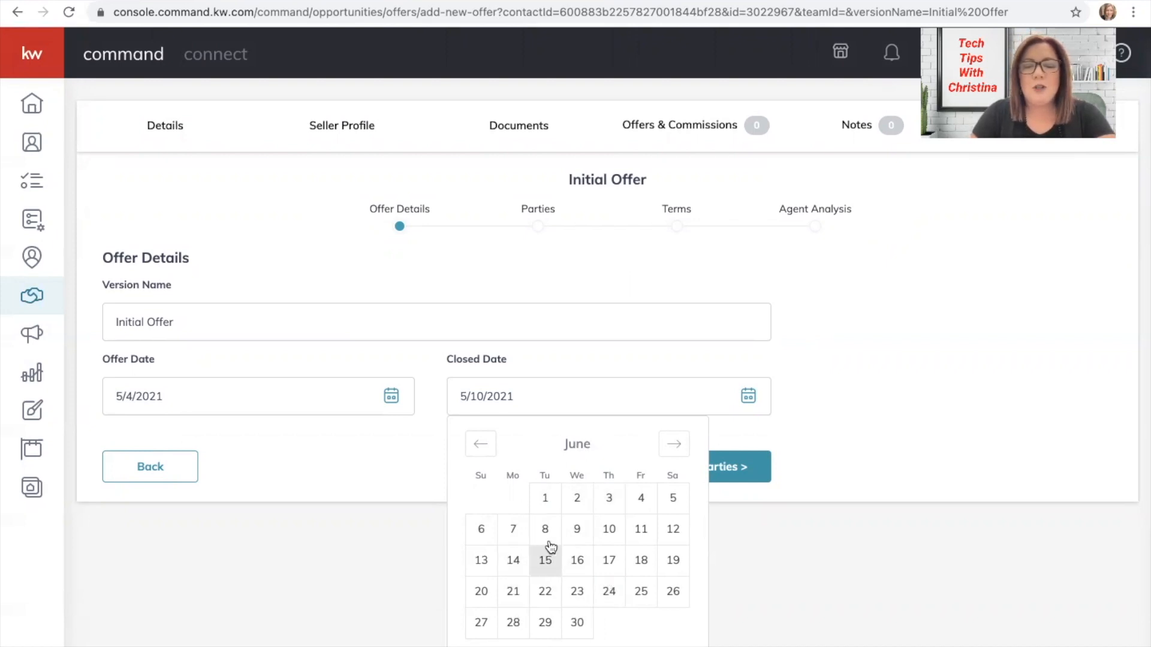
left_click(550, 559)
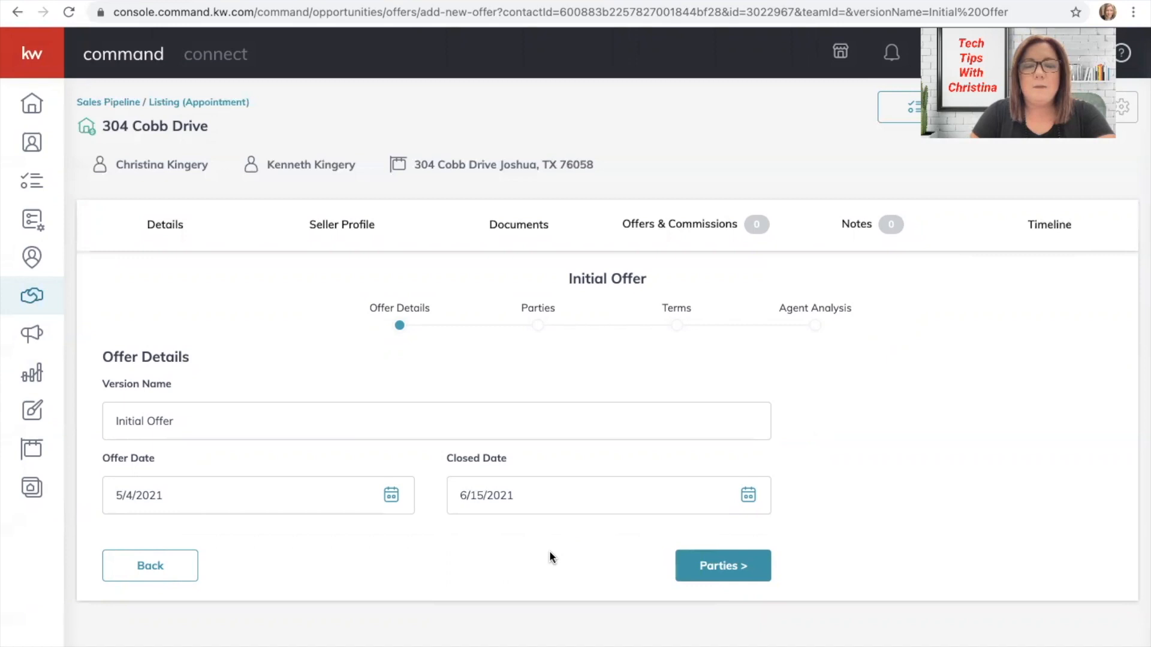
left_click(725, 564)
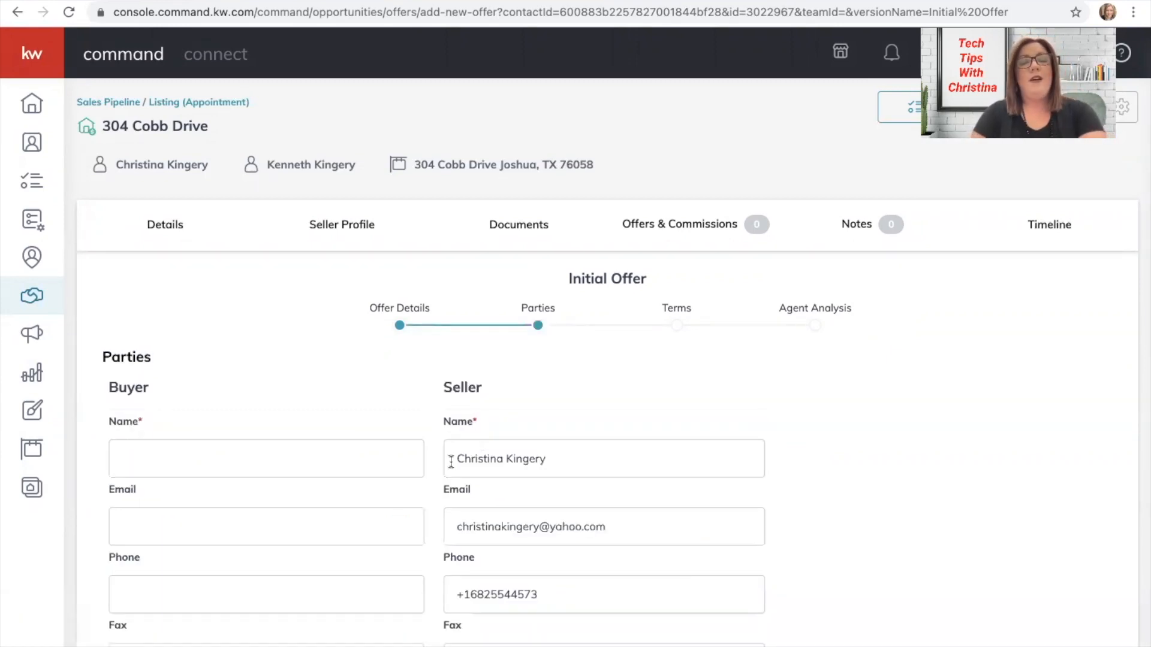
Scroll through the Initial Offer's Parties step to review the buyer, buyer's agent and seller fields.
scroll(350, 422, "down", 2)
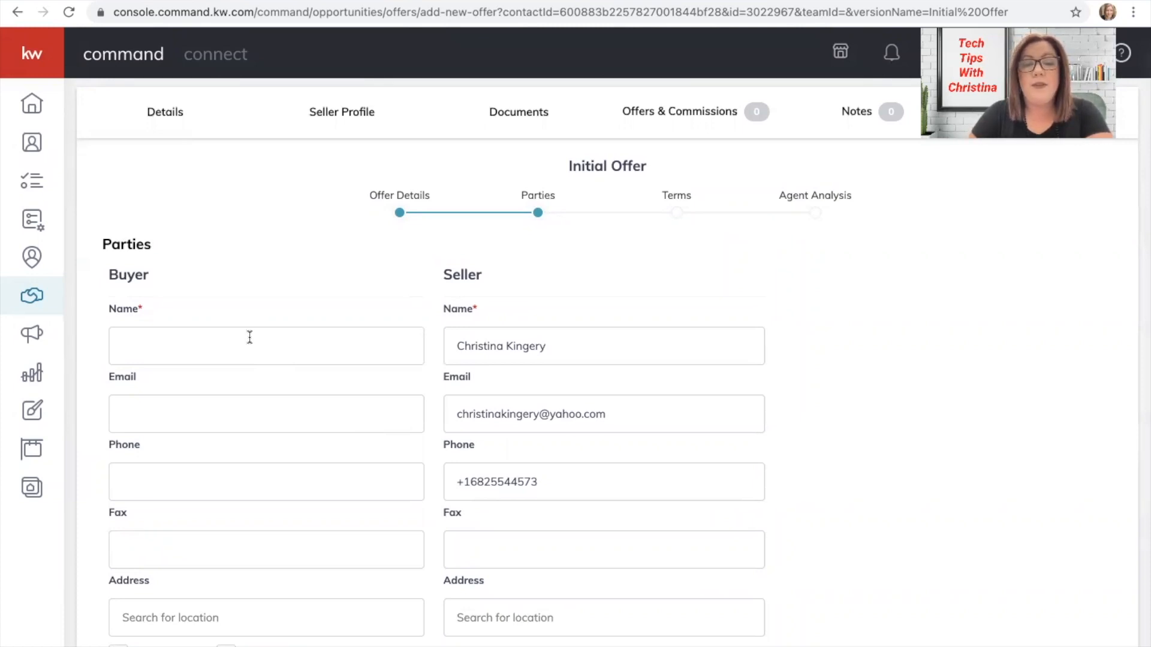
scroll(250, 337, "down", 3)
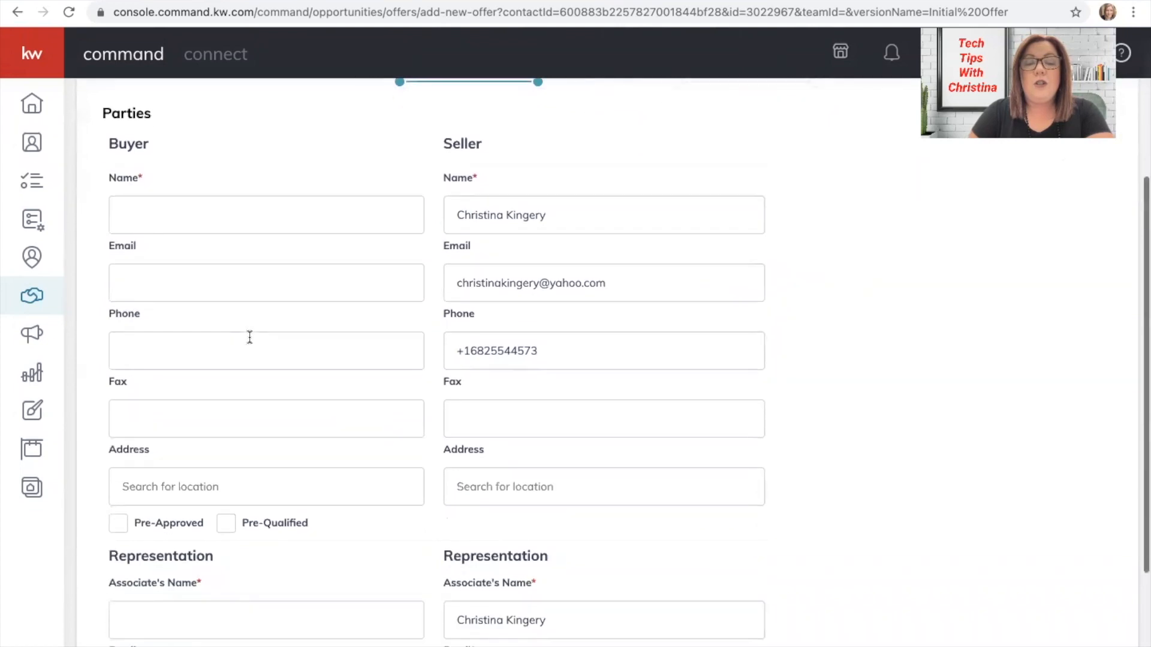
scroll(250, 337, "down", 3)
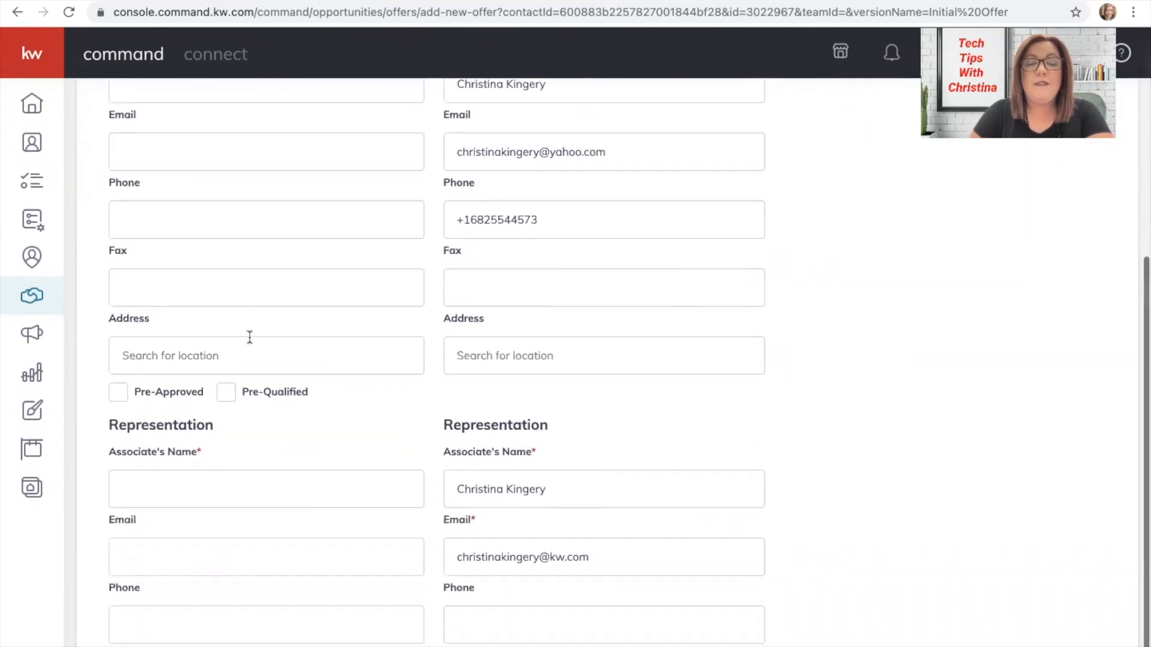
scroll(250, 336, "up", 7)
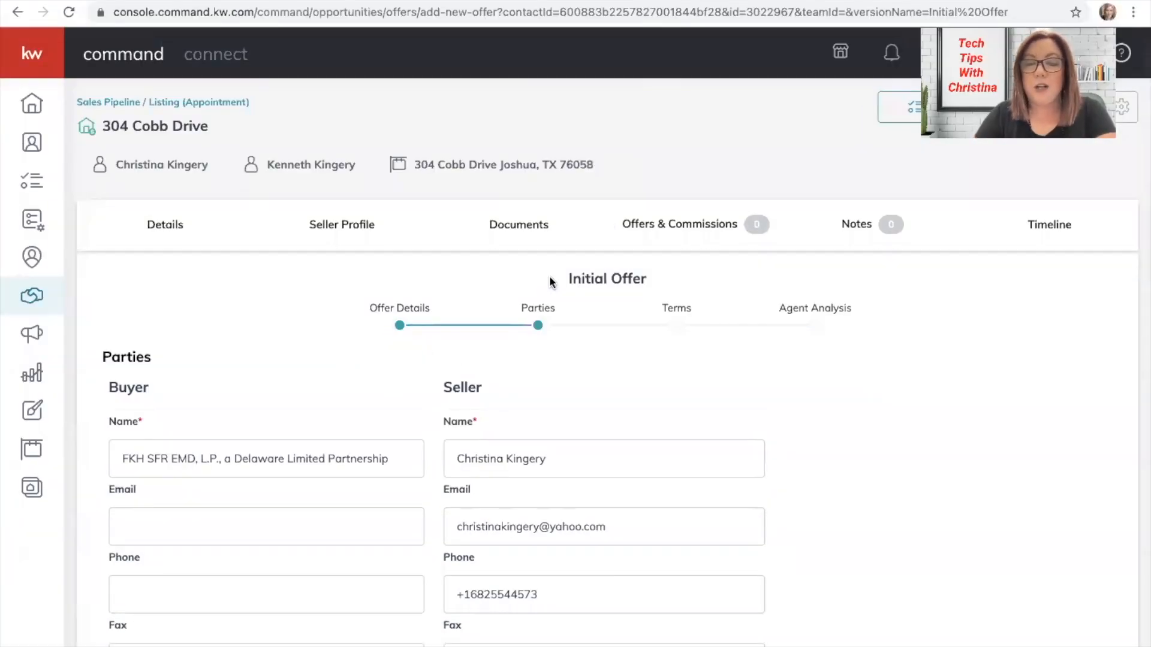
scroll(550, 277, "down", 2)
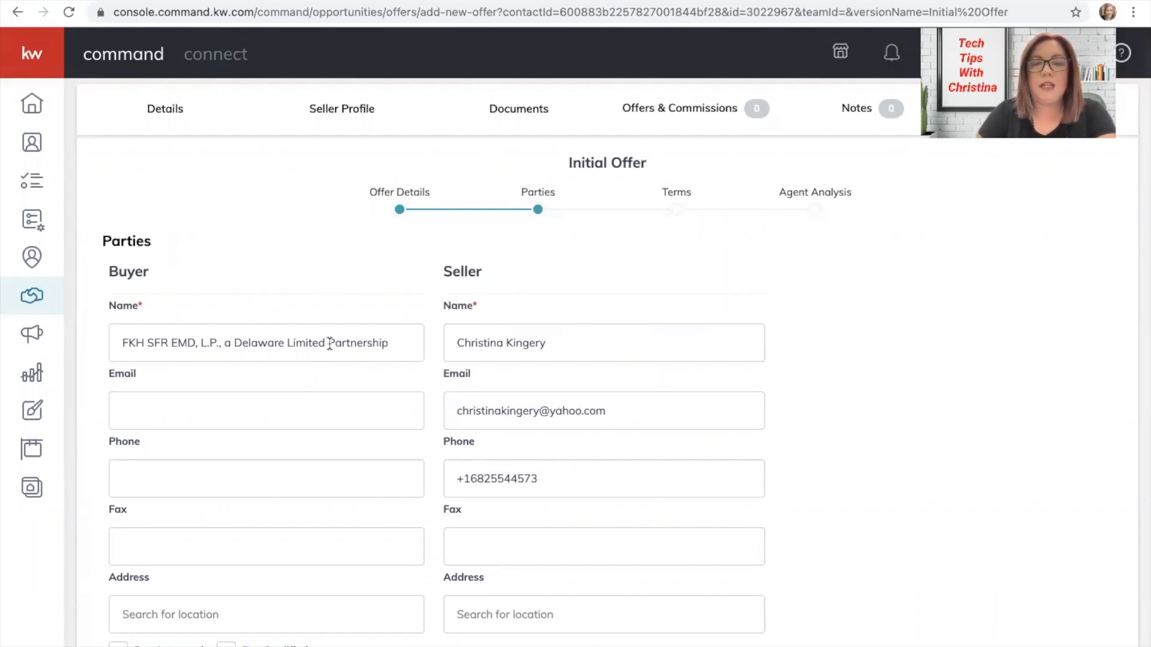
scroll(586, 324, "down", 3)
scroll(586, 323, "down", 3)
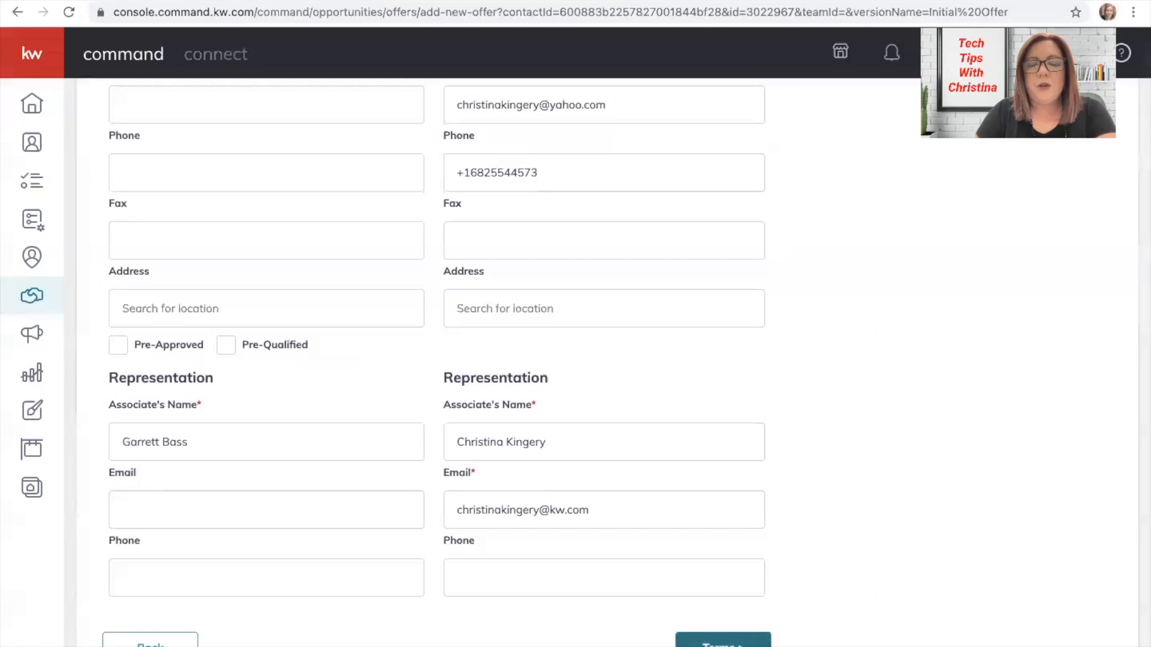
Replace the offer's Cash amount with 300,000 on the Terms step.
left_click(723, 640)
scroll(702, 375, "up", 2)
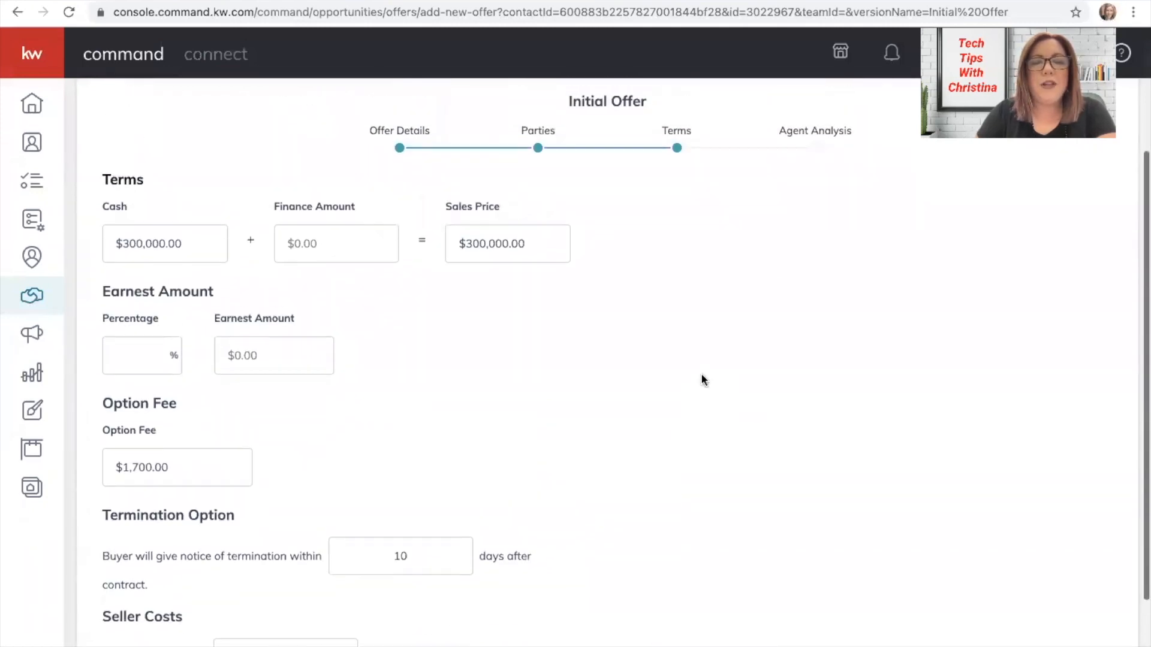
scroll(702, 379, "up", 2)
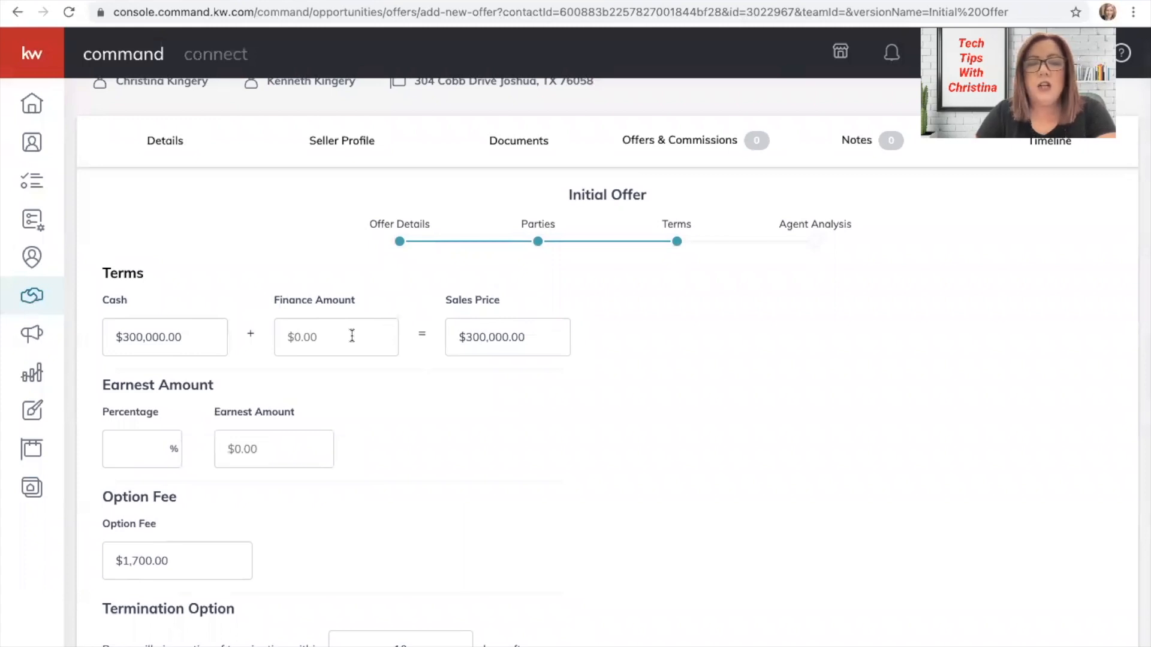
left_click(143, 333)
key("ctrl+a")
key("BackSpace")
type("300,000")
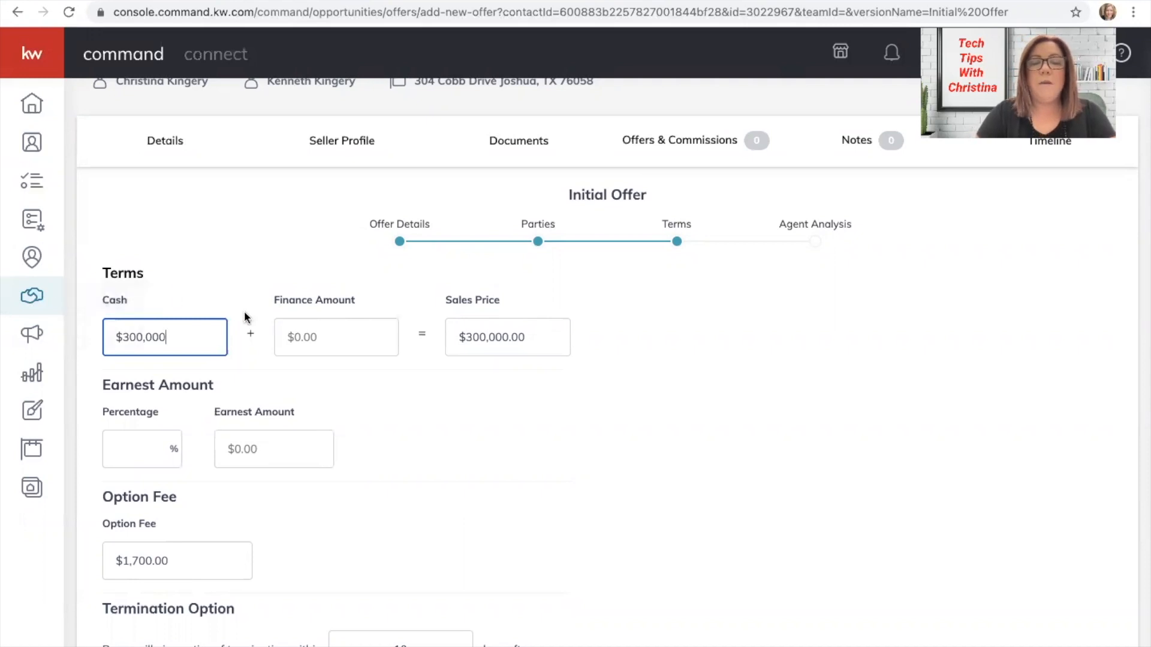
Leave Finance Amount empty and enter a 2000 earnest amount.
left_click(309, 334)
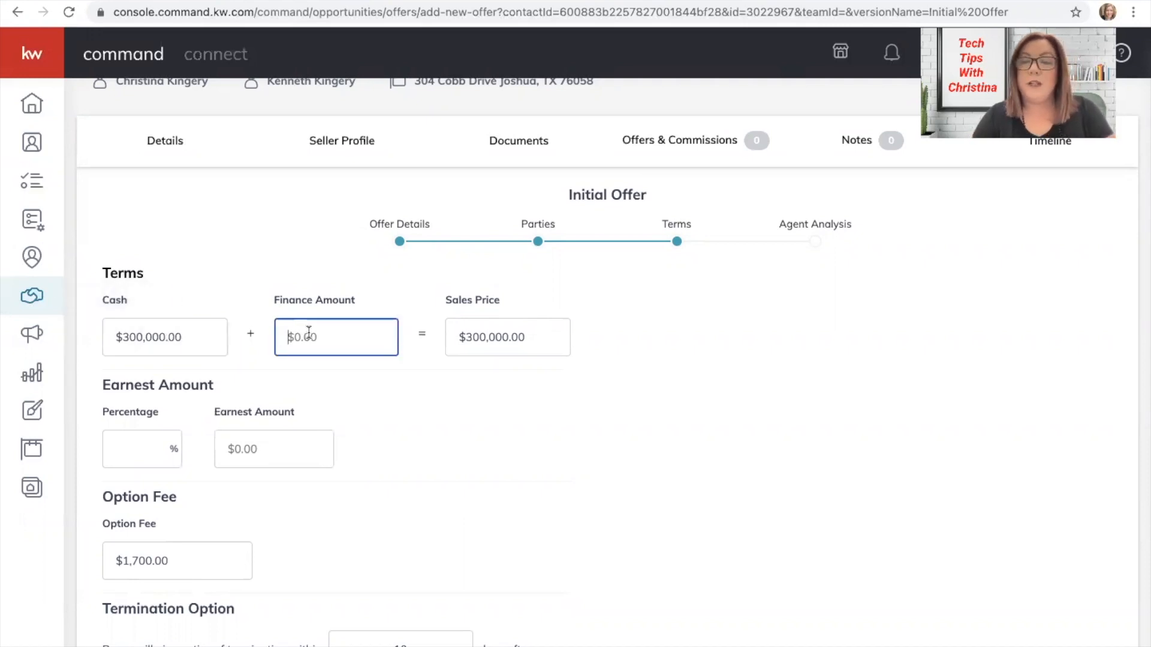
type("50,00")
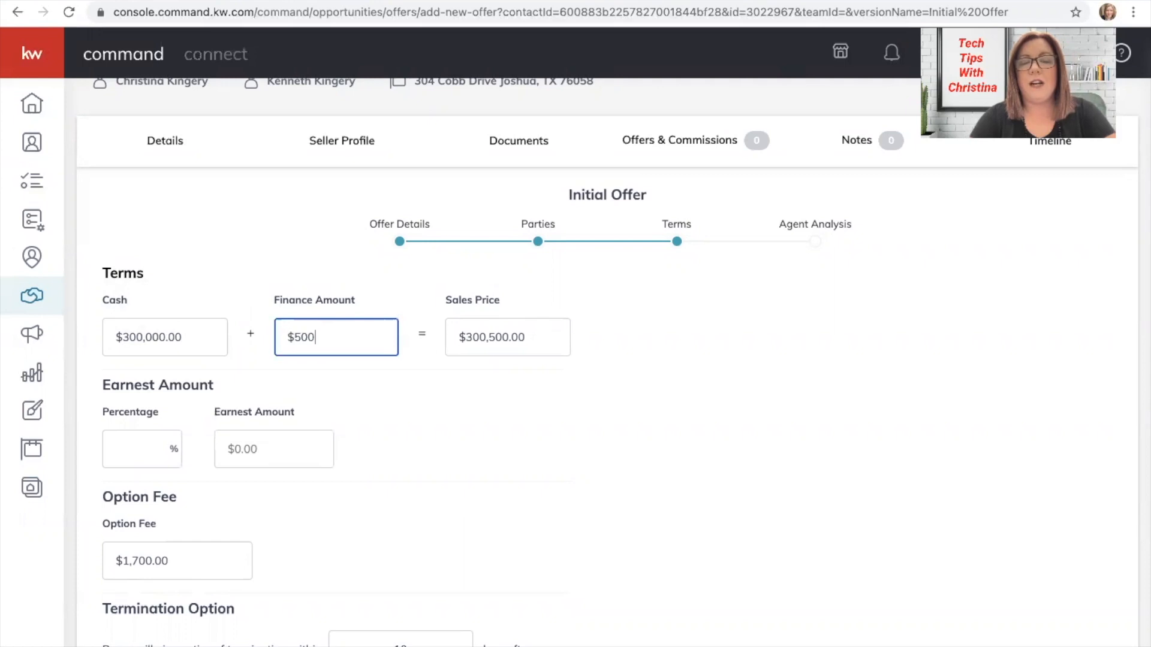
type("0")
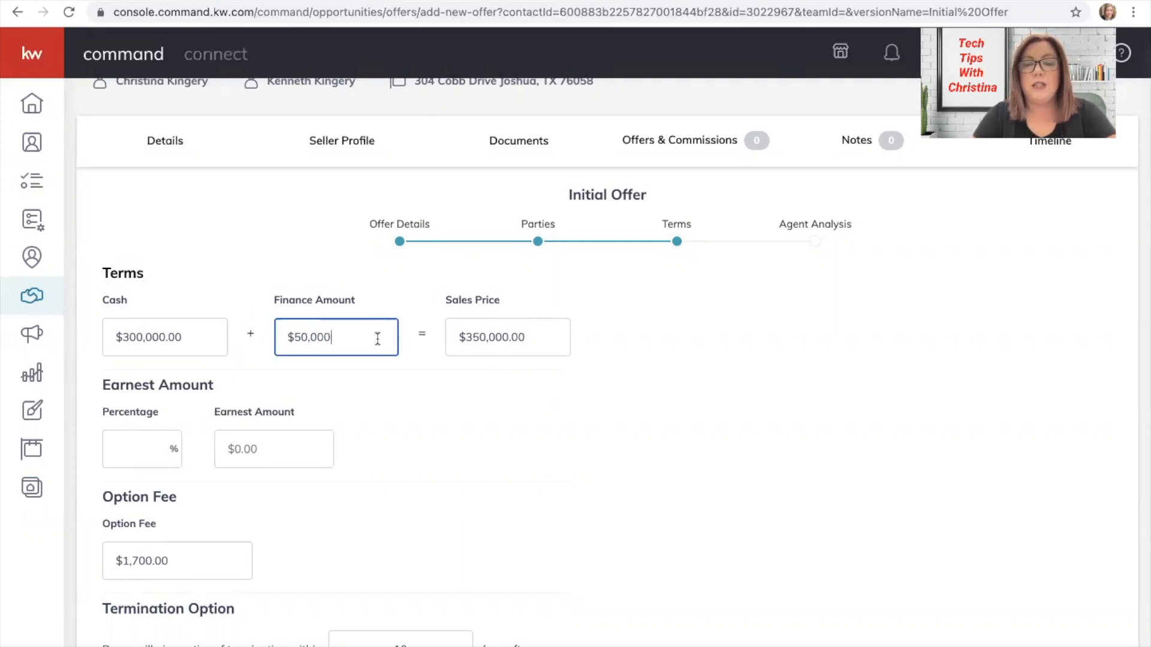
key("BackSpace")
key("BackSpace")
key("BackSpace")
key("BackSpace")
key("BackSpace")
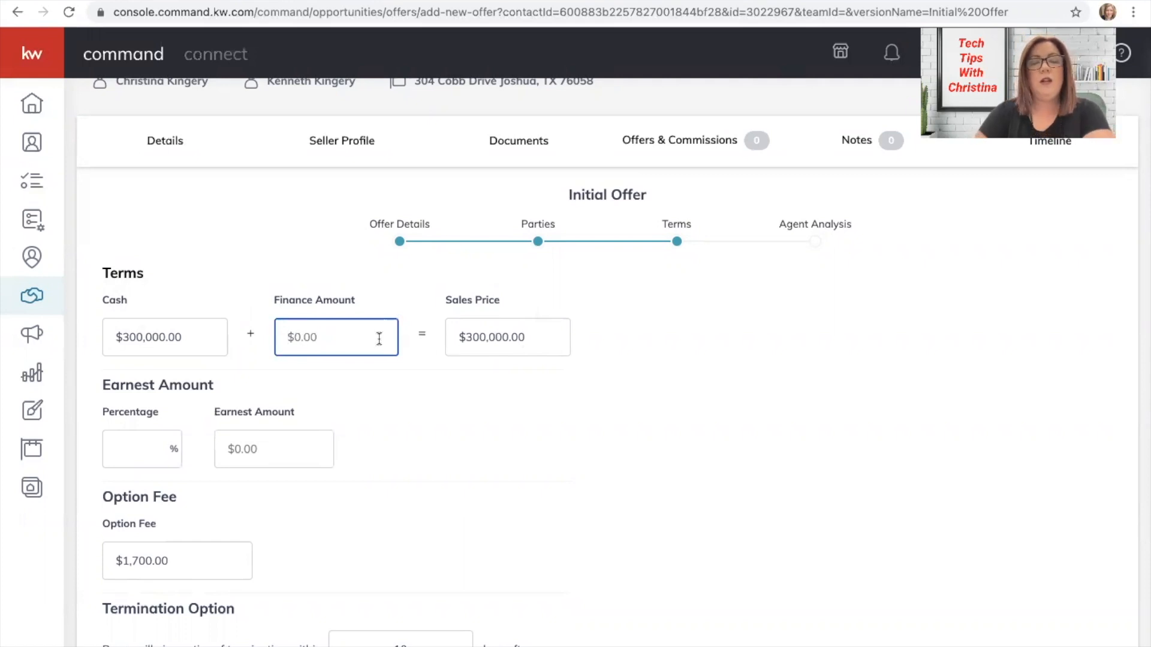
scroll(568, 401, "down", 3)
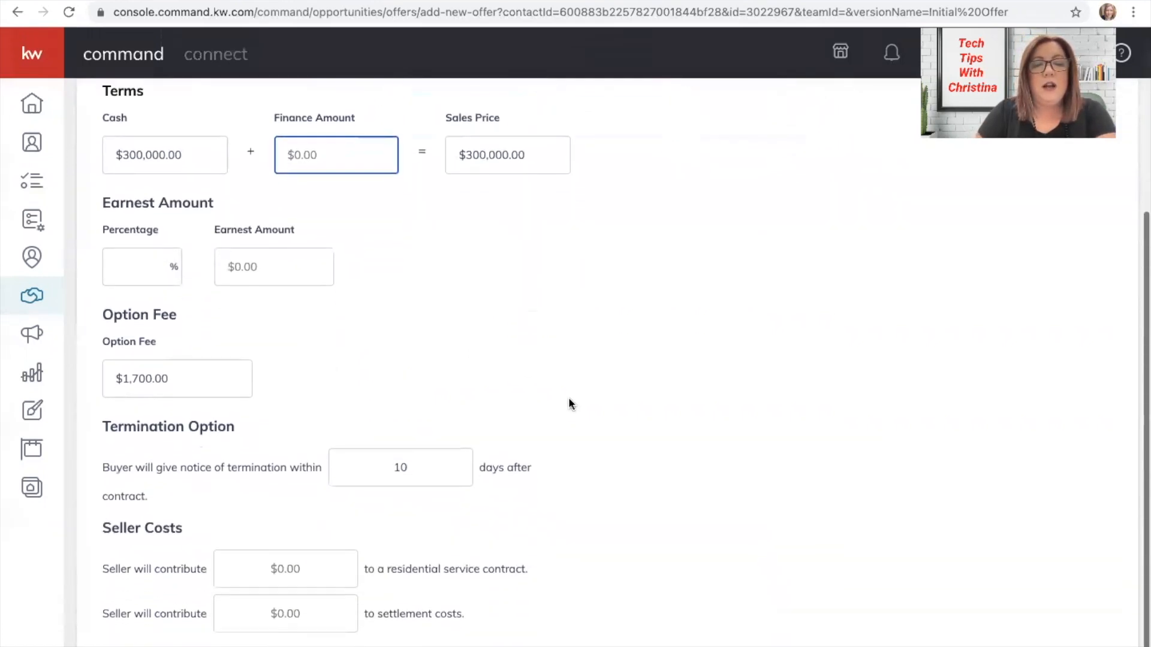
left_click(263, 259)
type("2000")
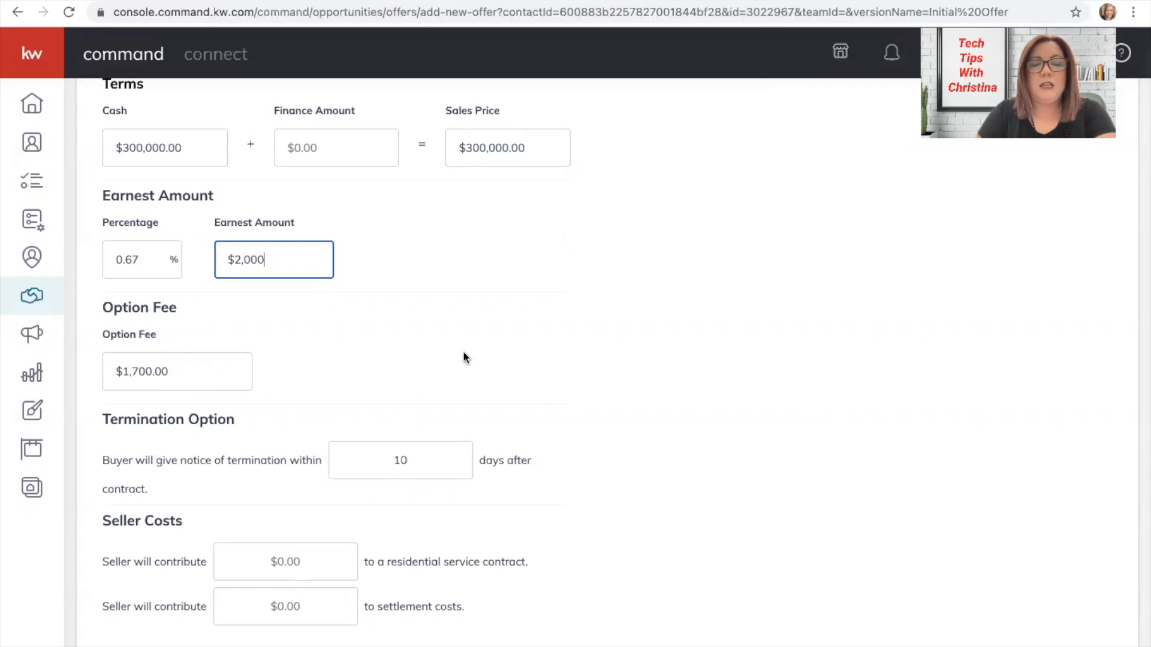
scroll(490, 355, "down", 1)
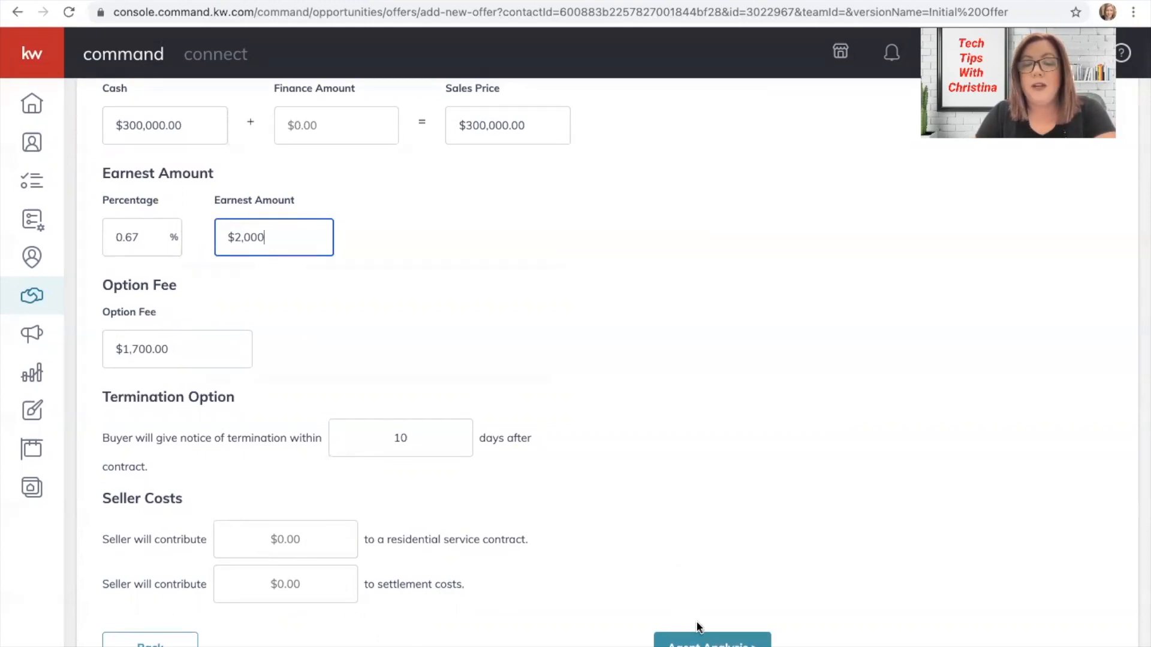
left_click(702, 642)
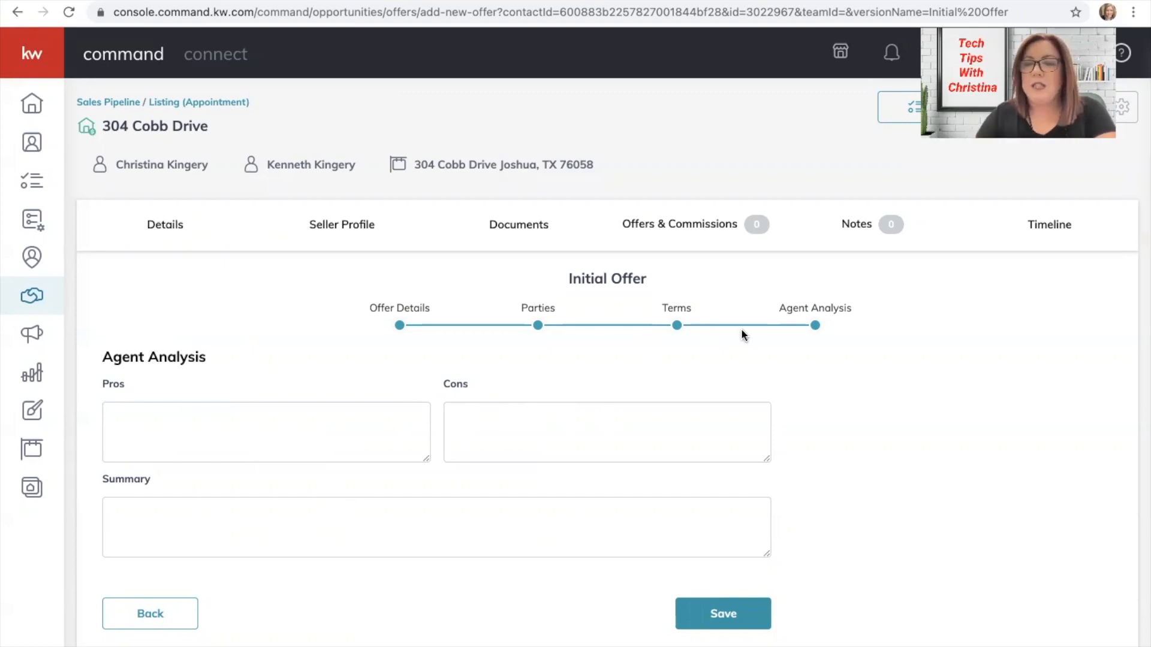
Save the $300,000.00 cash offer so it shows on the Offer Timeline as Reviewing.
left_click(711, 611)
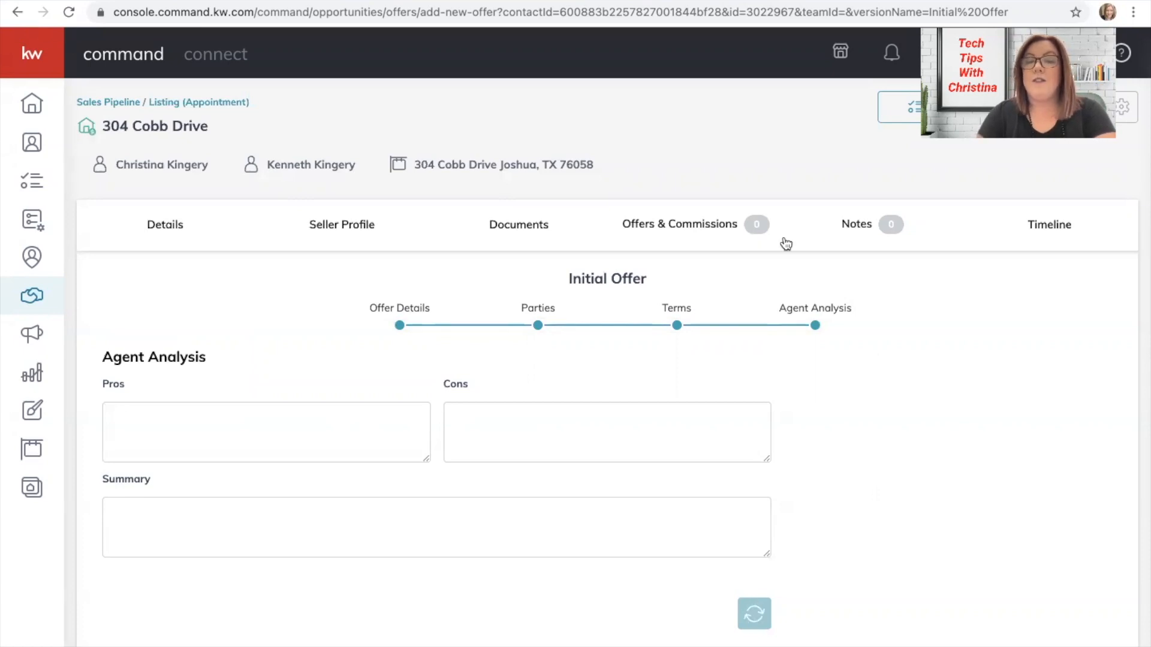
mouse_move(423, 7)
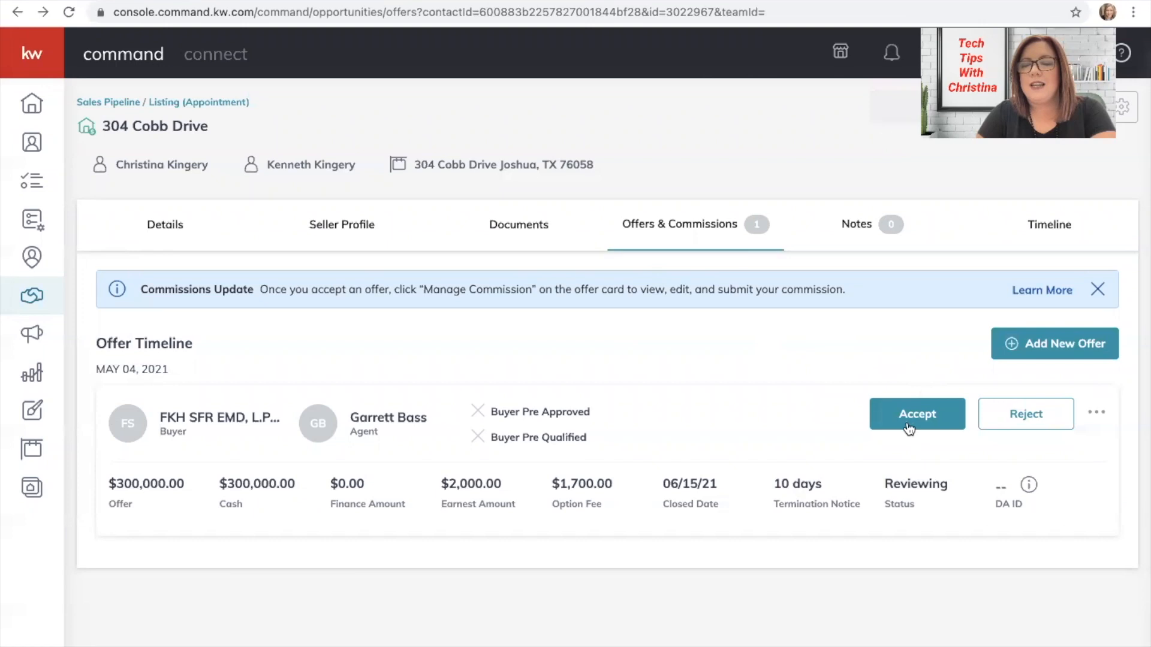
Accept the $300,000.00 offer and open its Manage Commission page.
left_click(906, 426)
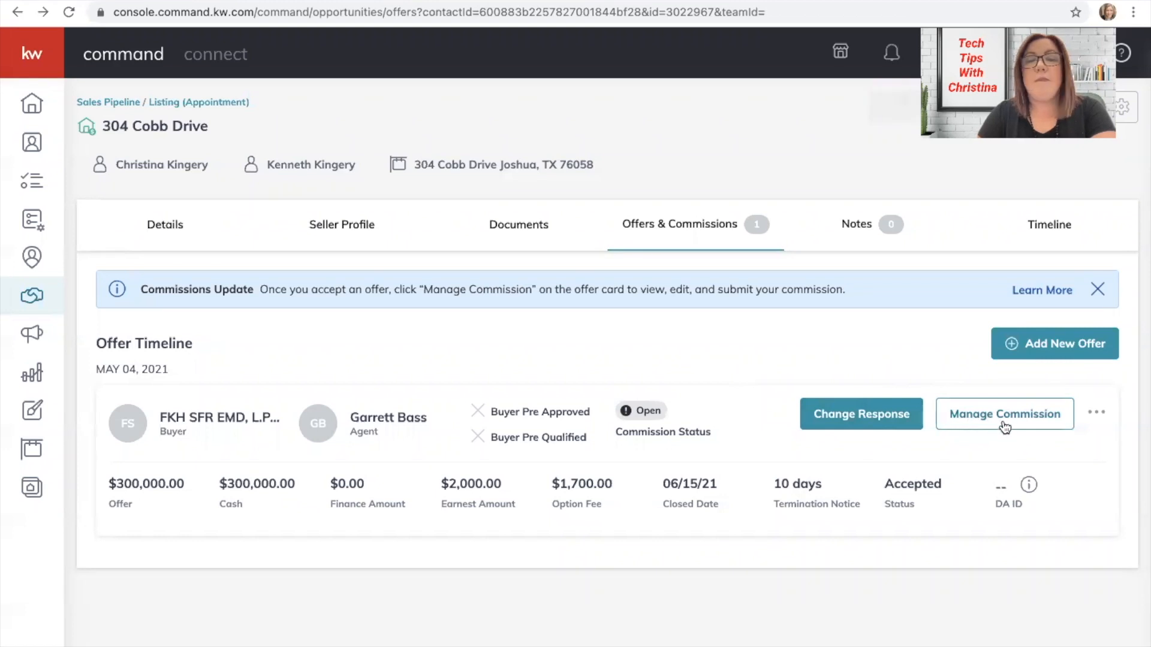
left_click(1004, 427)
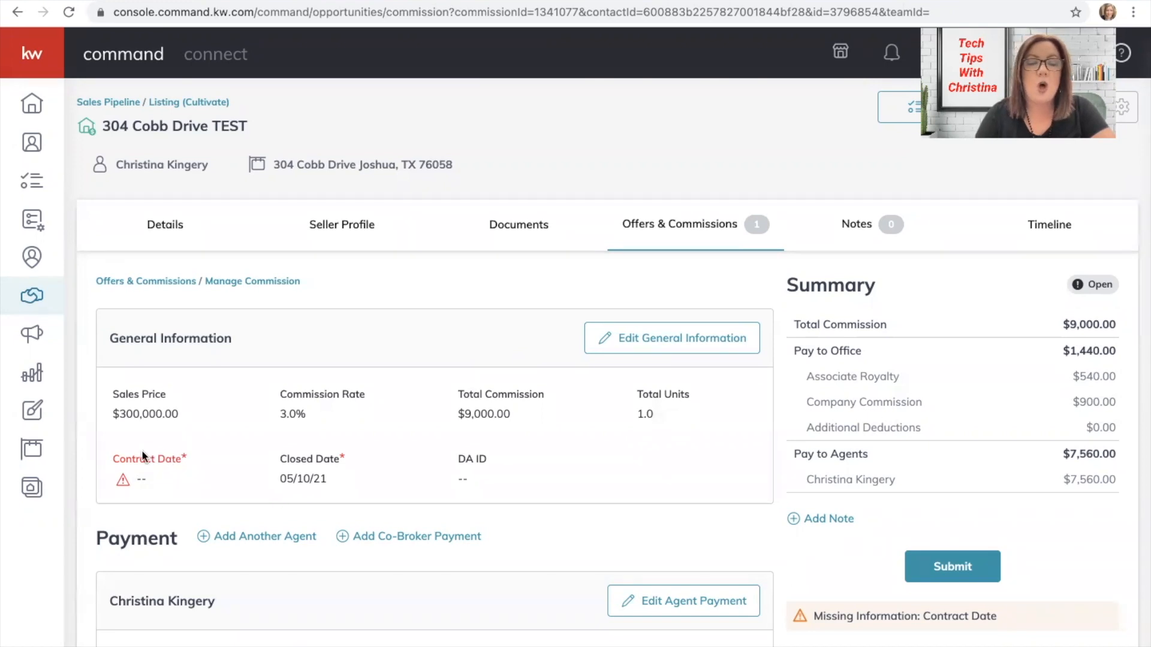
Set the commission's contract date to May 4, 2021 in General Information and save.
left_click(665, 350)
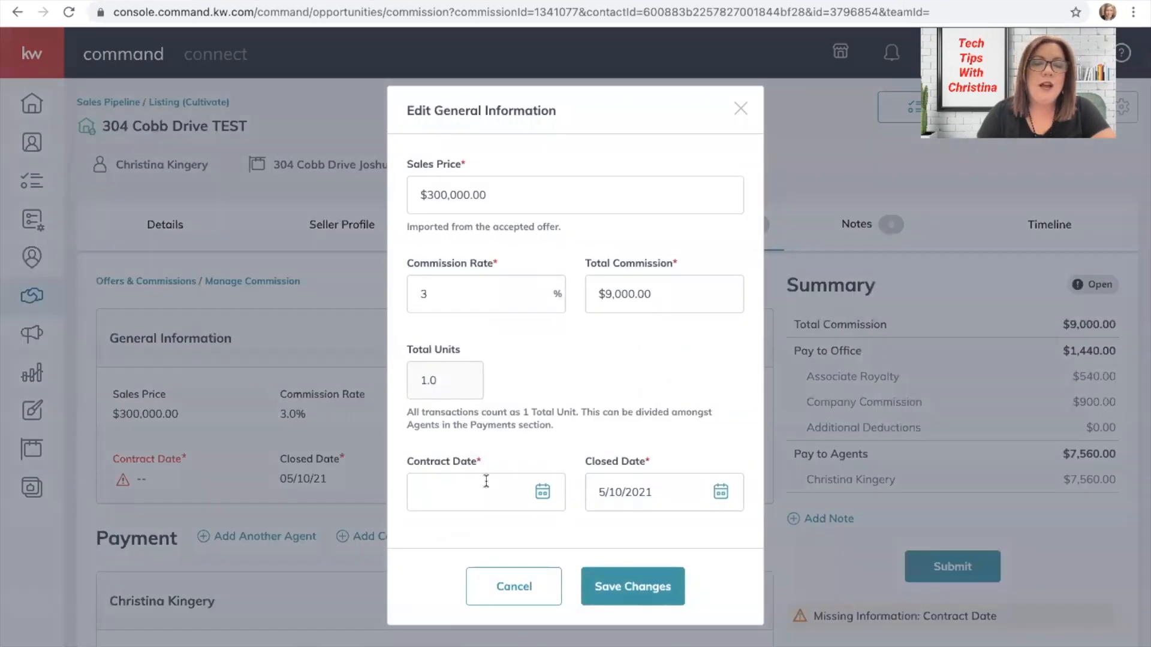
left_click(471, 492)
scroll(472, 492, "down", 3)
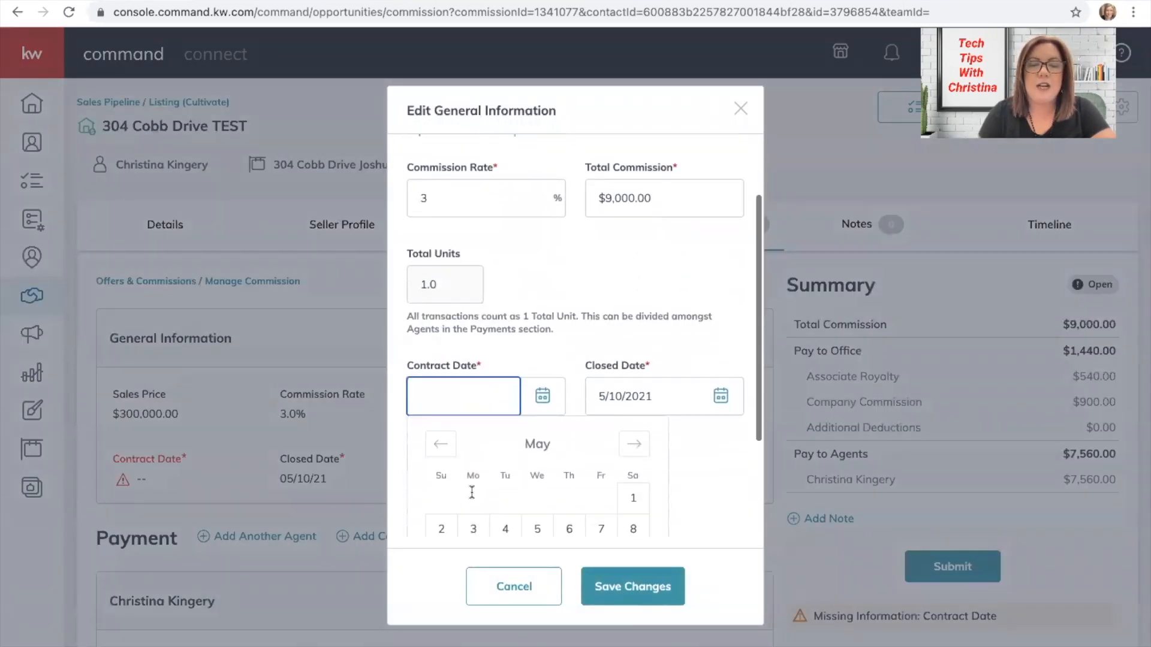
left_click(505, 526)
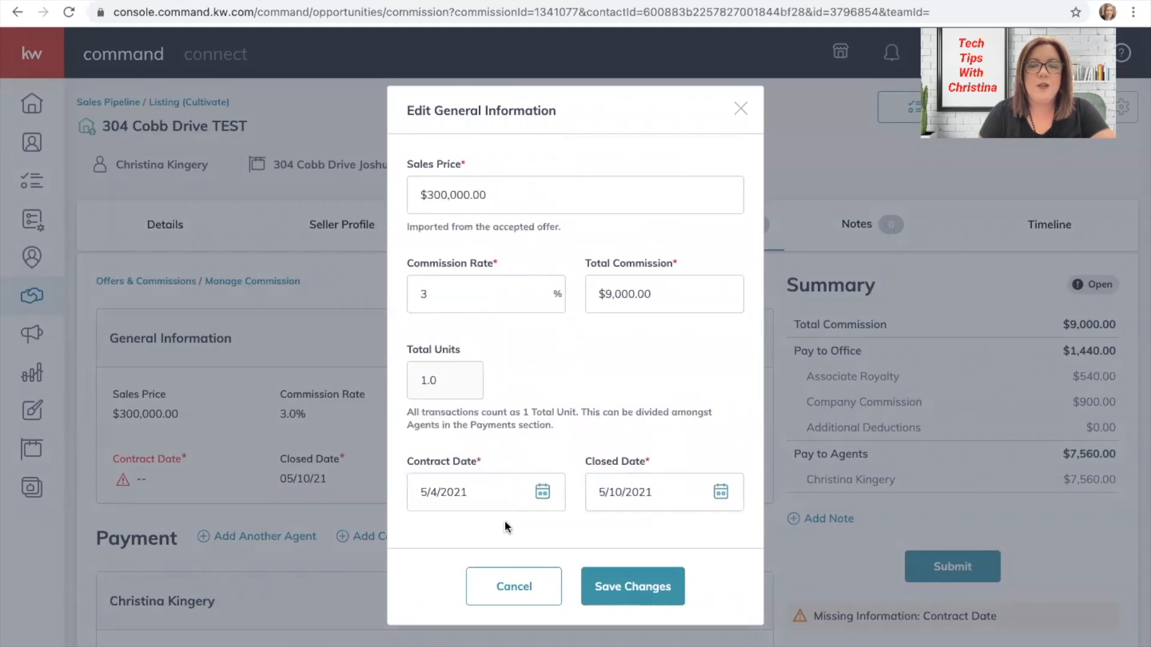
left_click(632, 590)
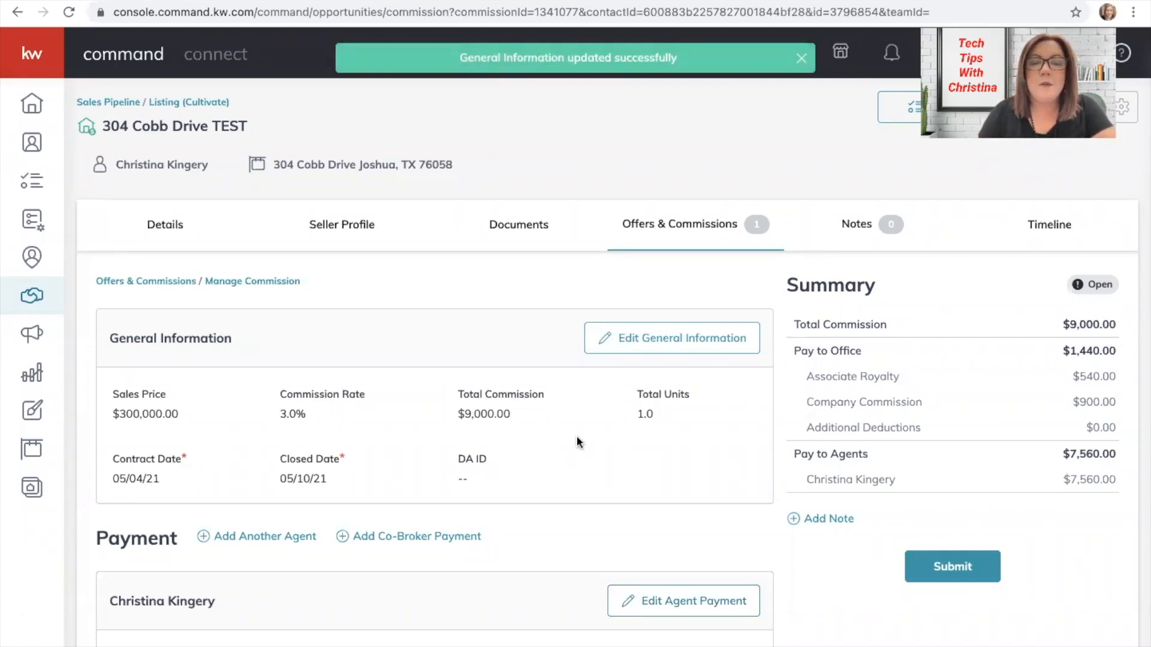
scroll(576, 443, "down", 1)
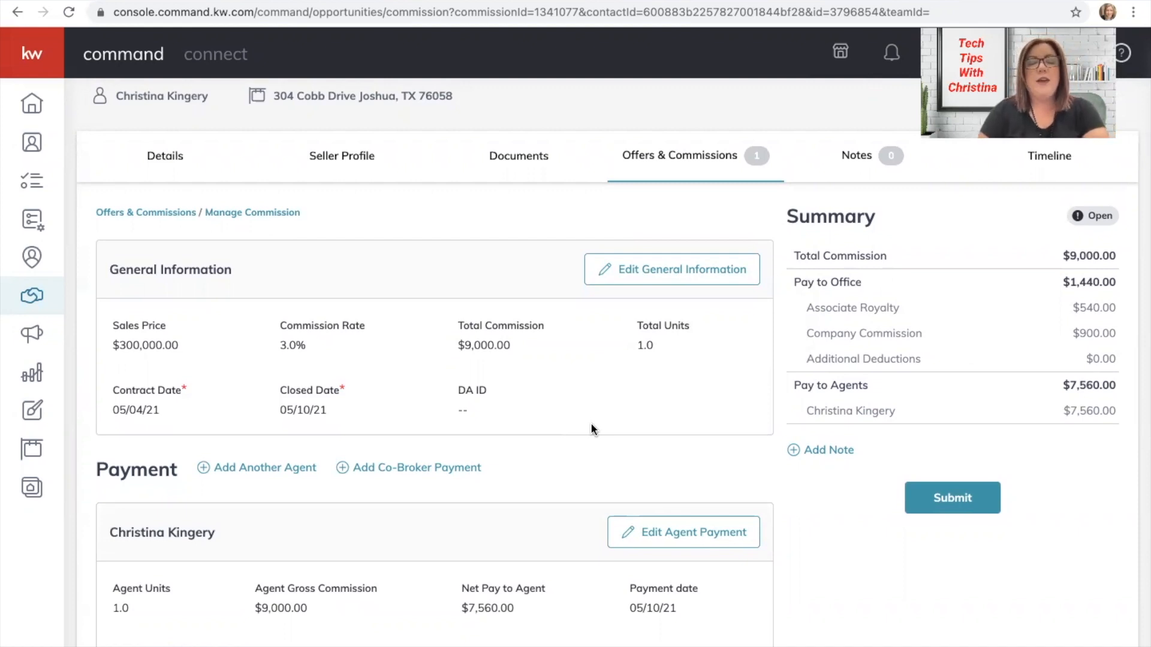
Scroll to the Payment Breakdown and open the agent's payment for editing.
scroll(591, 423, "down", 4)
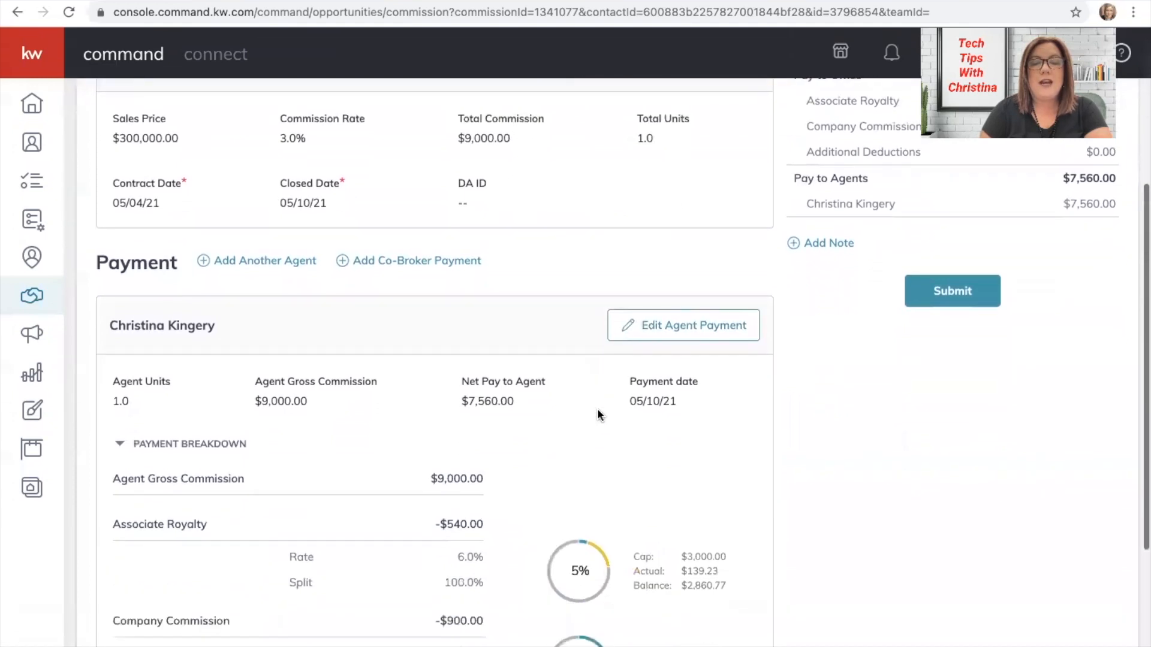
left_click(690, 324)
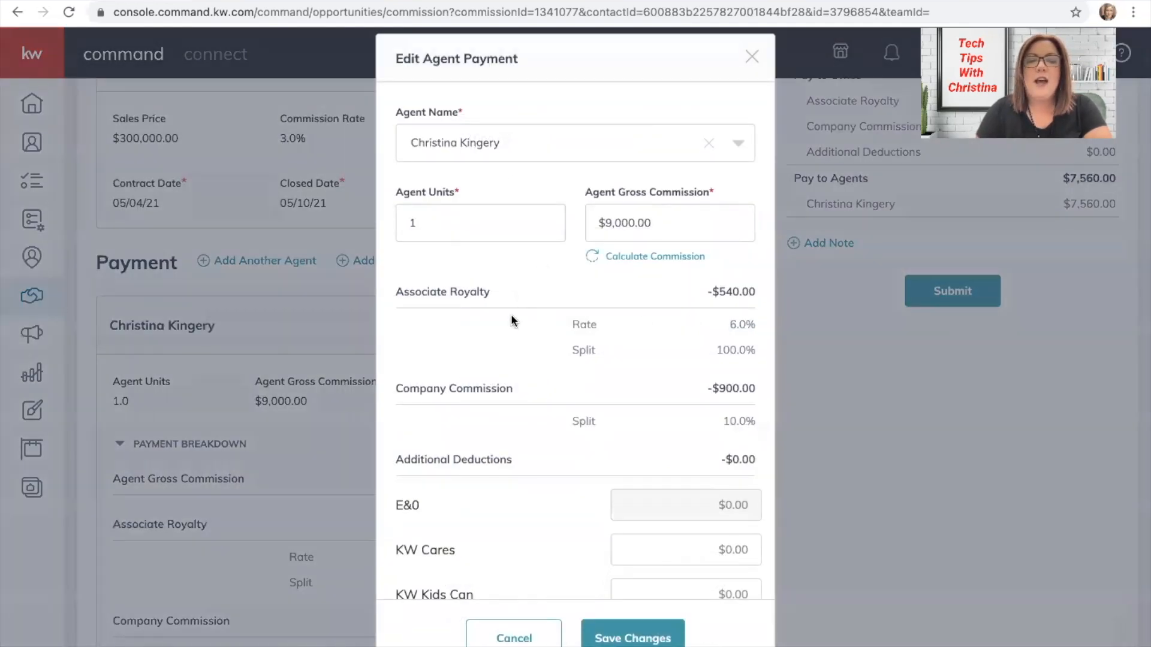
Start a Deduction payment item, browse the Tax ID types, then cancel without adding it.
scroll(597, 311, "down", 2)
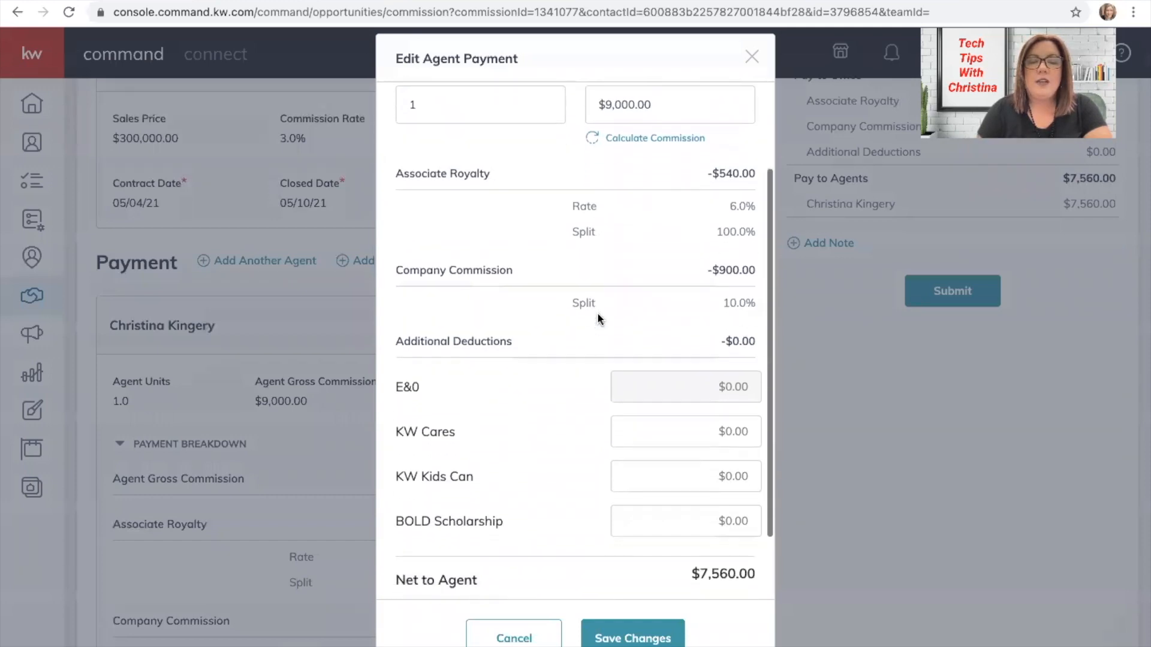
scroll(598, 316, "down", 5)
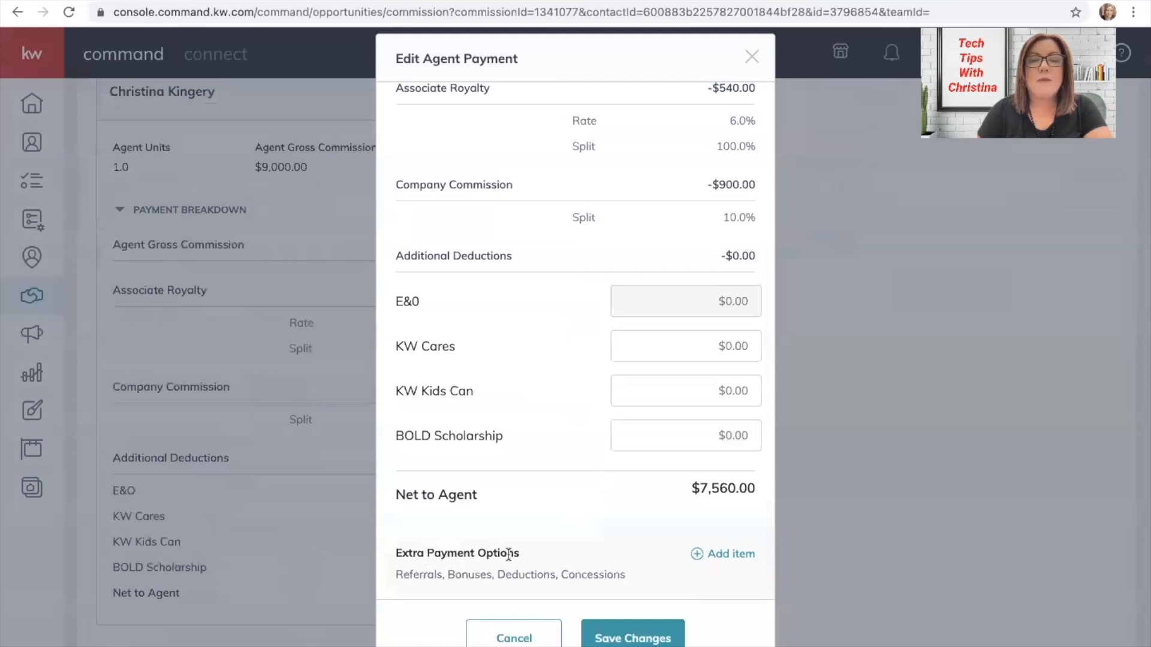
left_click(715, 555)
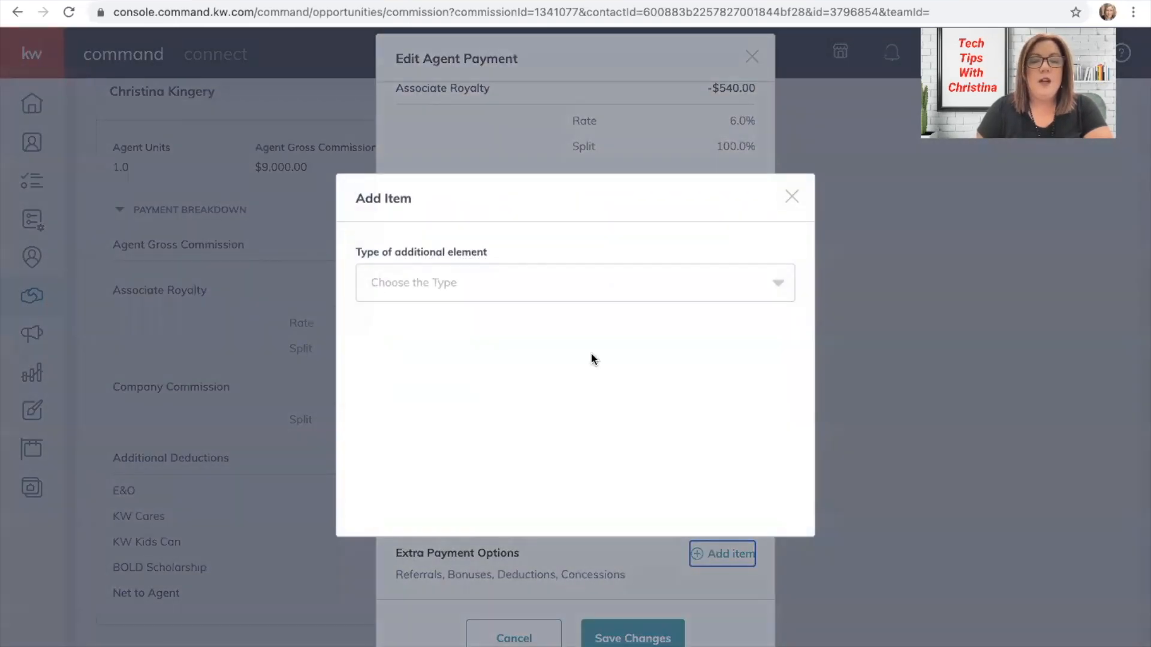
left_click(529, 278)
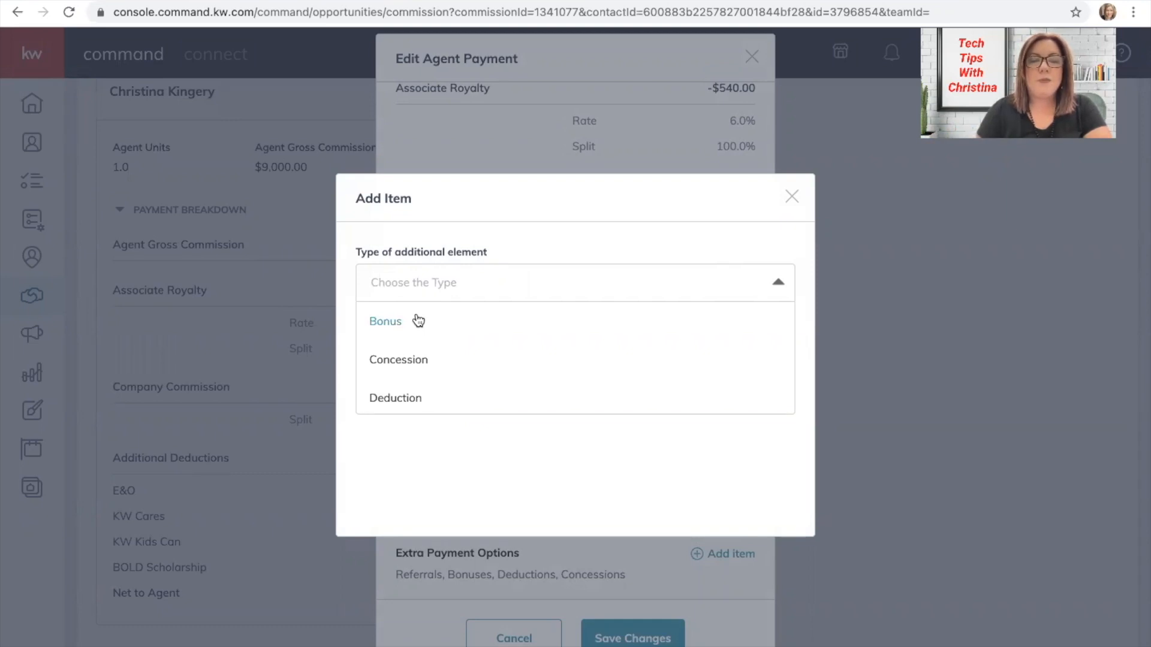
left_click(414, 393)
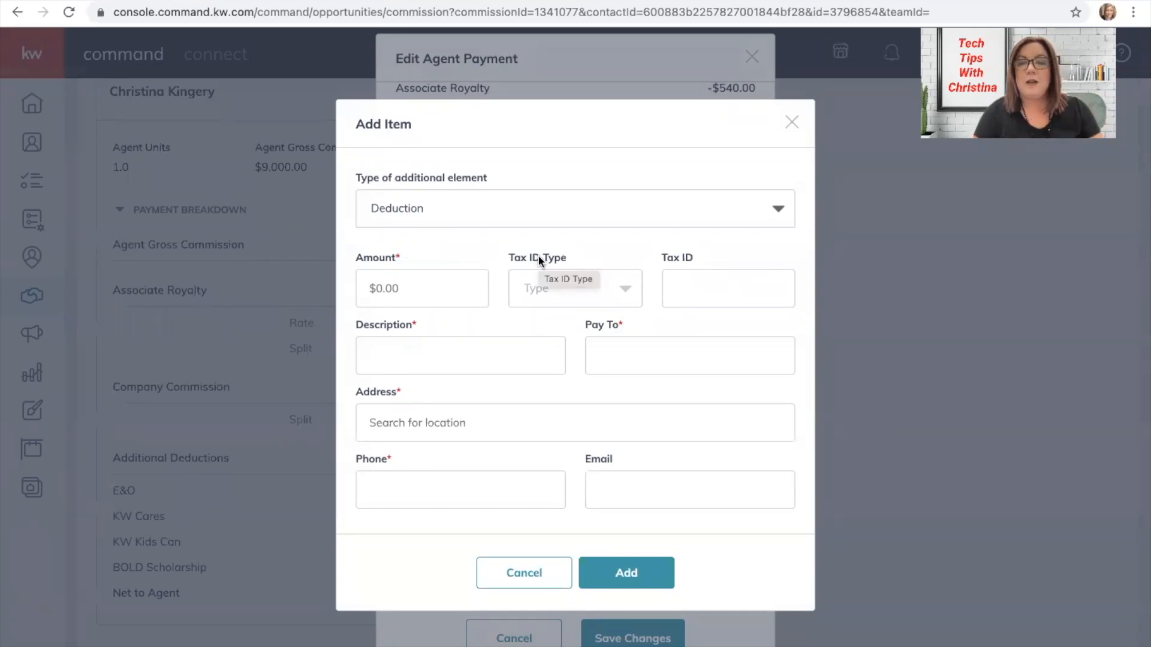
left_click(582, 300)
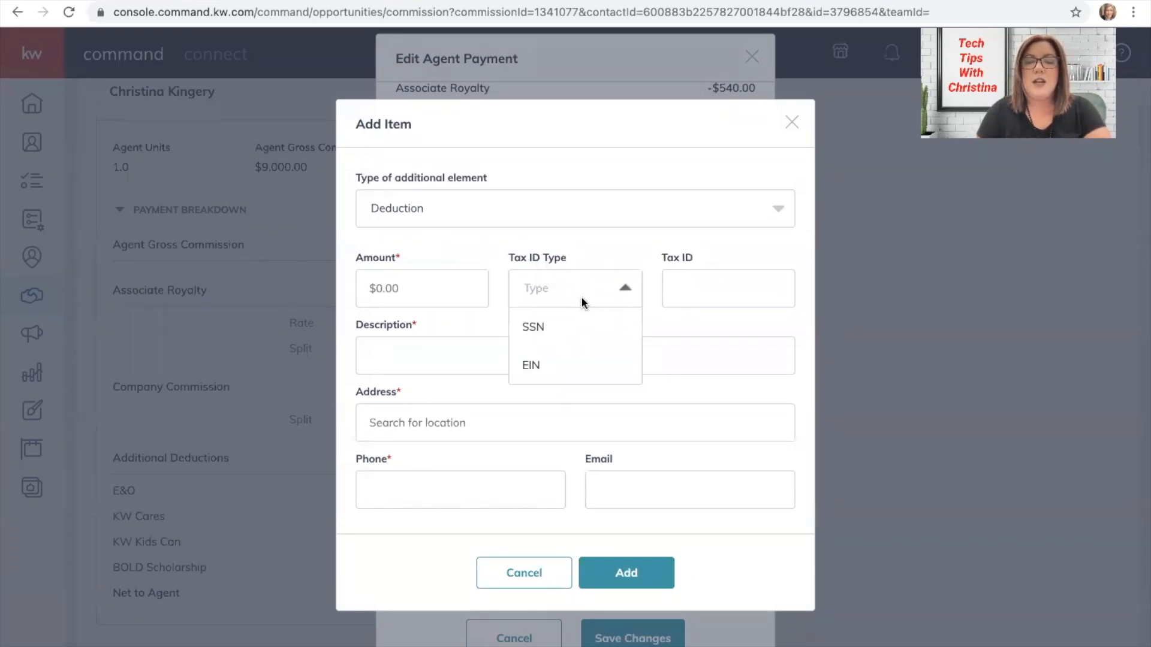
left_click(618, 252)
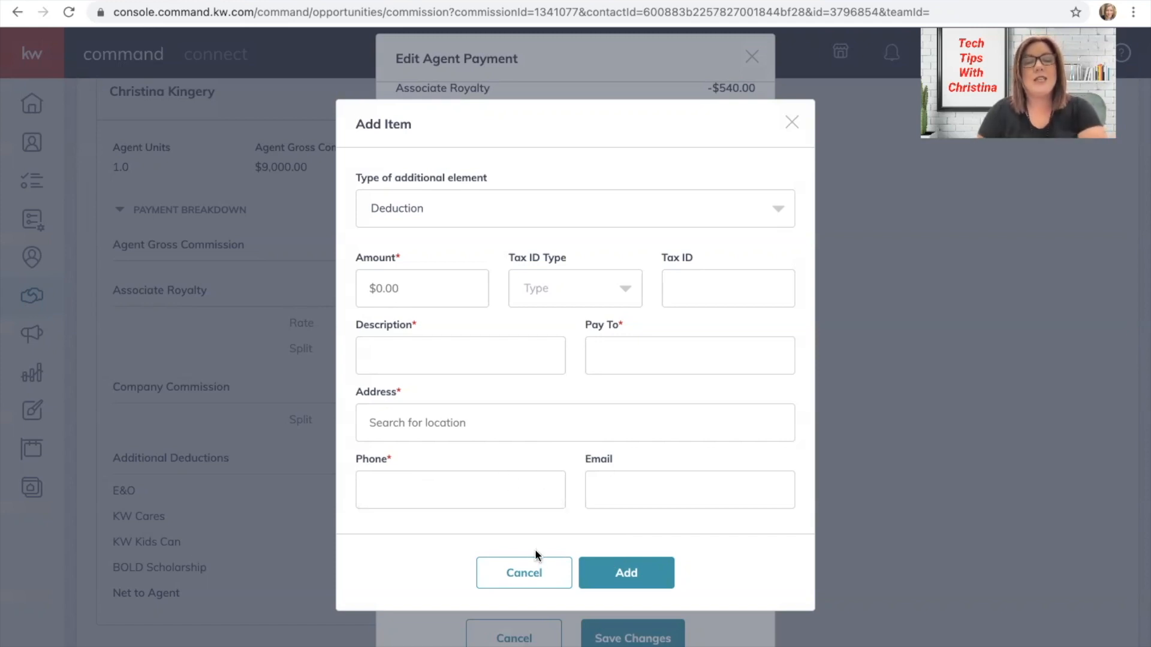
left_click(525, 572)
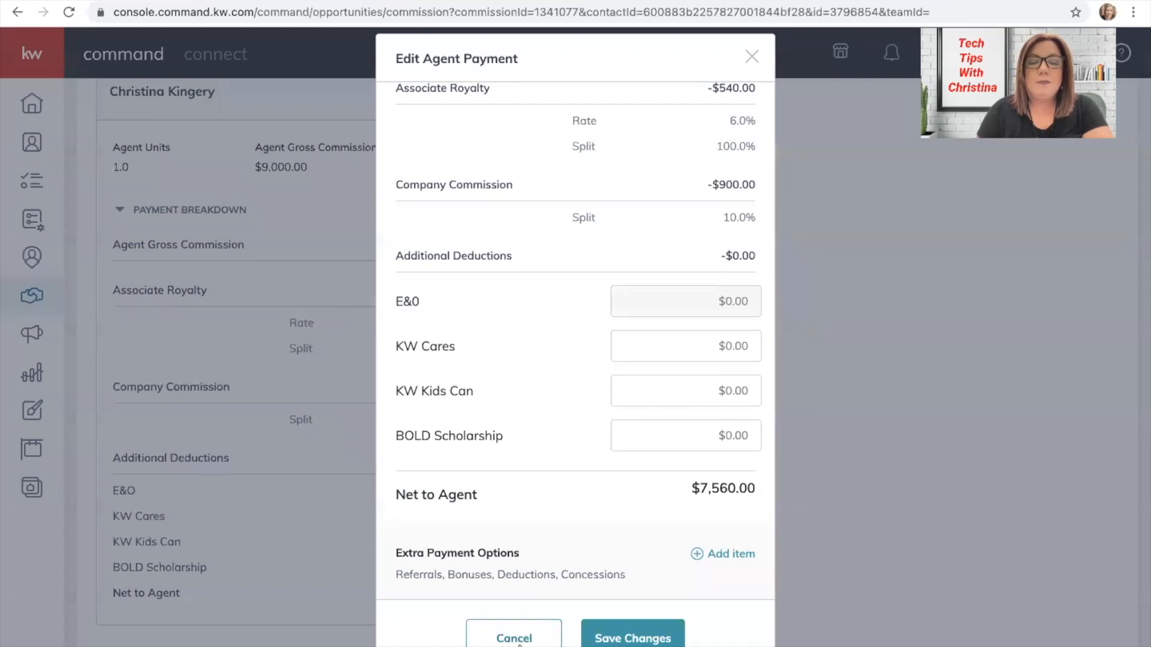
Cancel the agent payment edit and return to the commission summary showing $1,440.00 office, $7,560.00 agent.
left_click(513, 639)
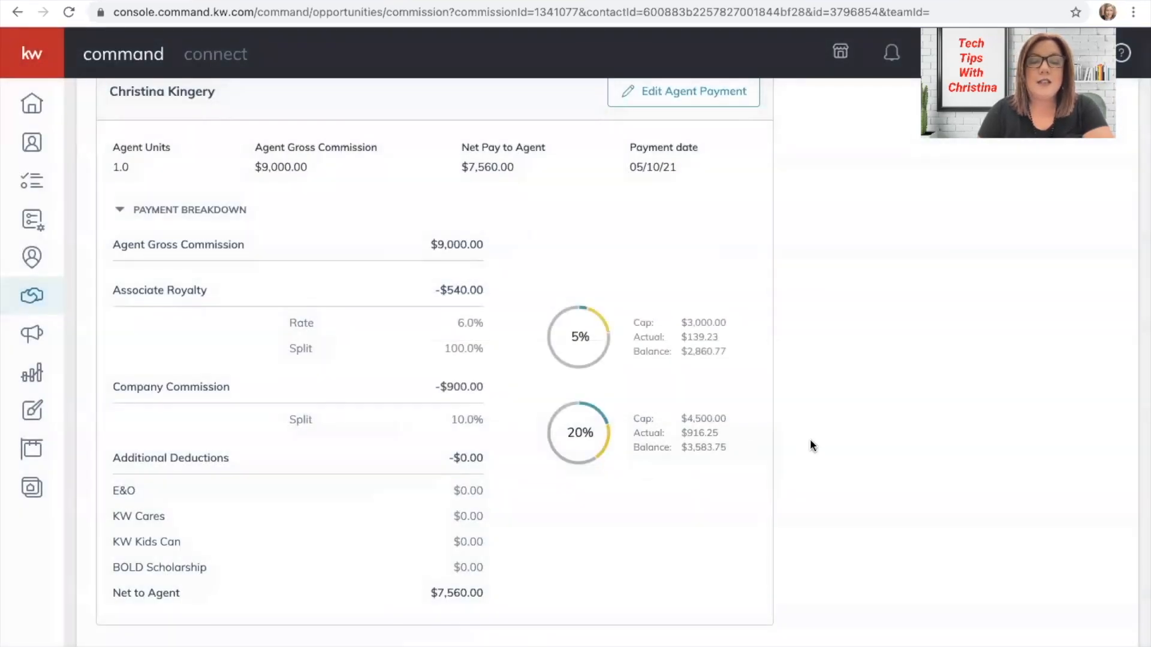
scroll(811, 444, "up", 5)
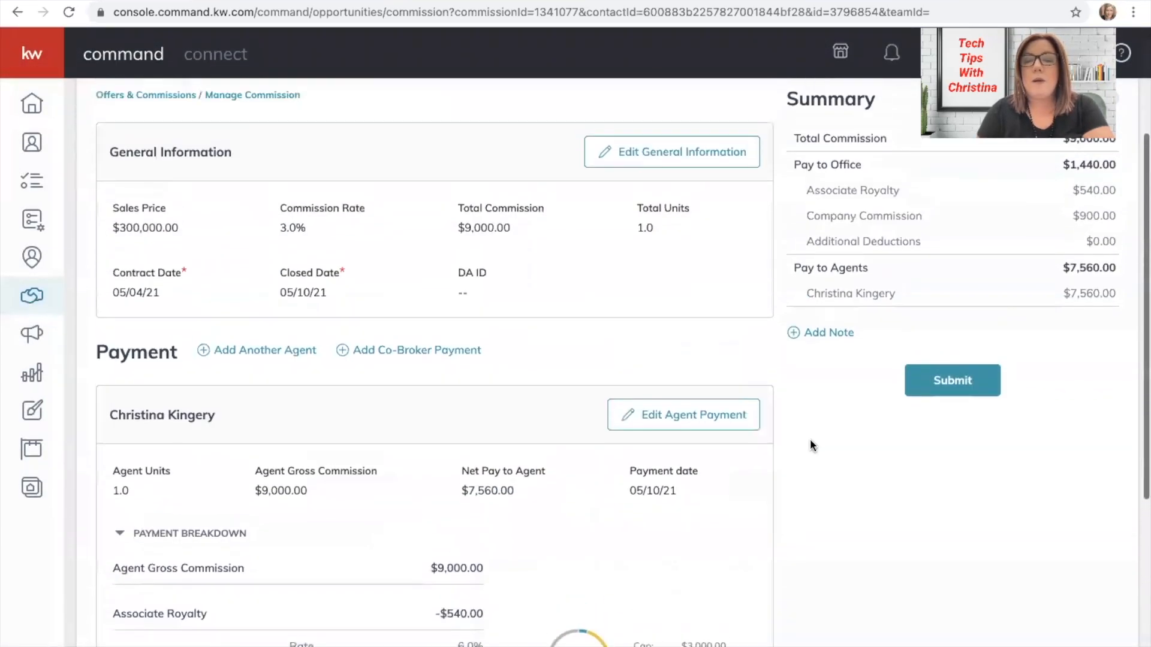
scroll(812, 445, "up", 3)
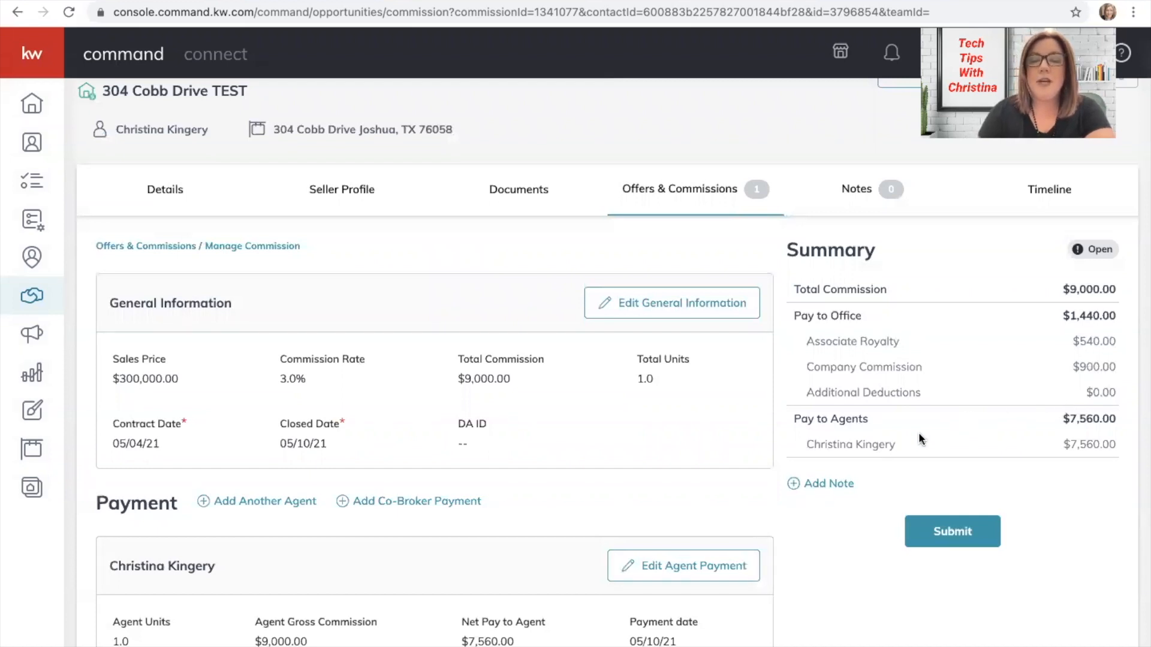
left_click(824, 485)
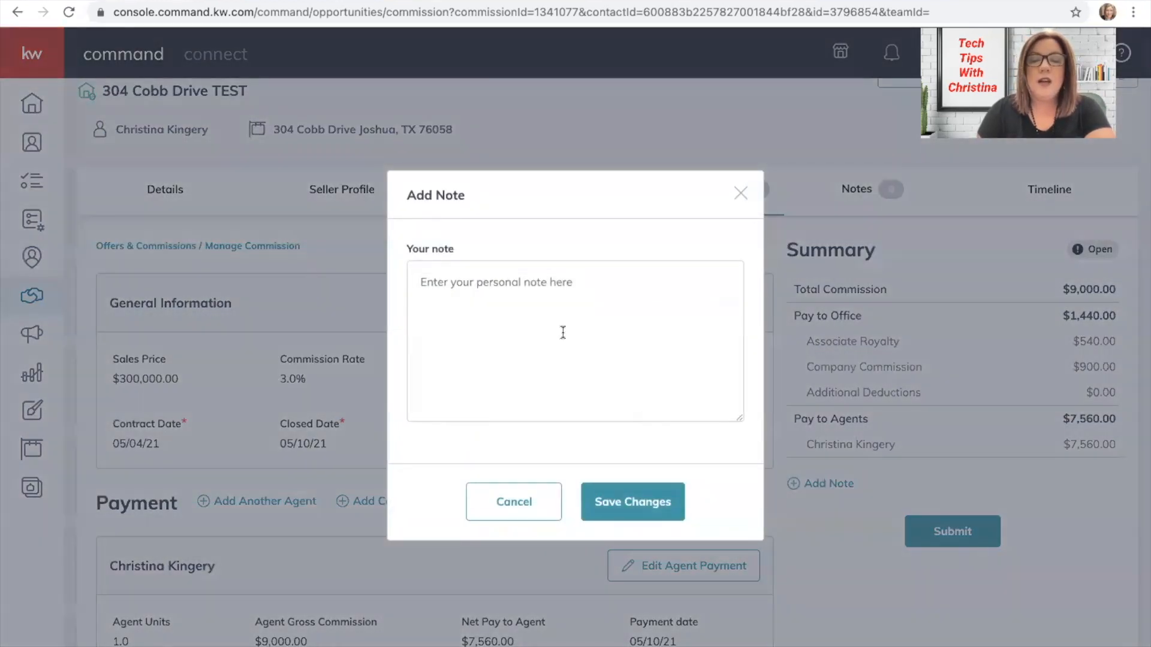
left_click(540, 292)
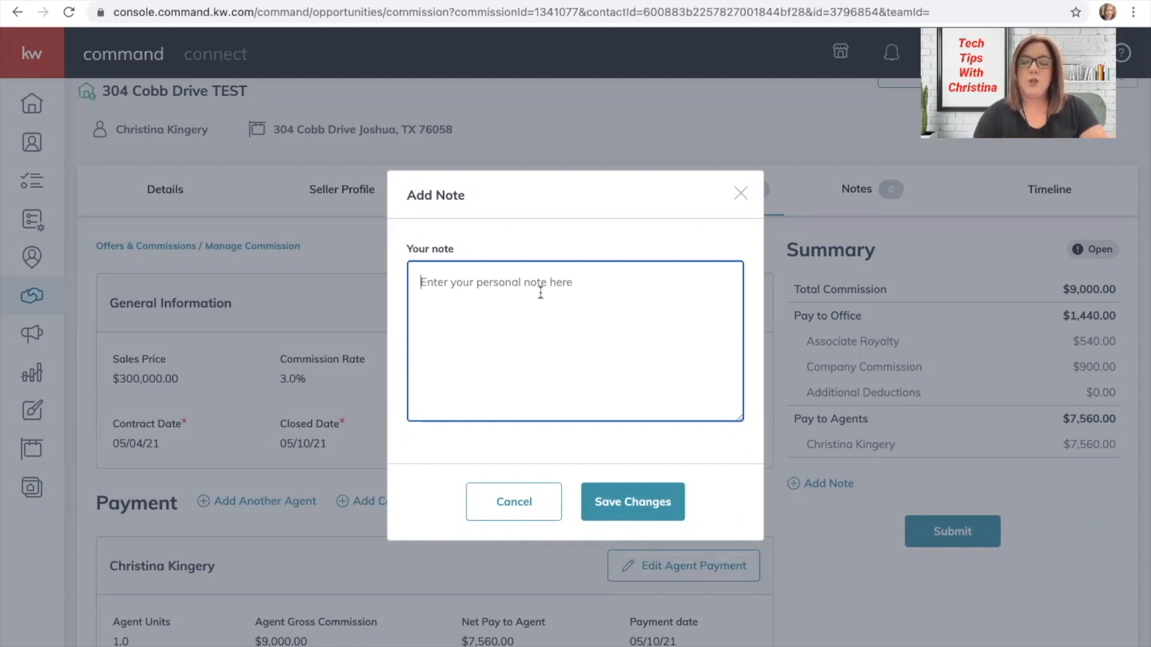
type("He")
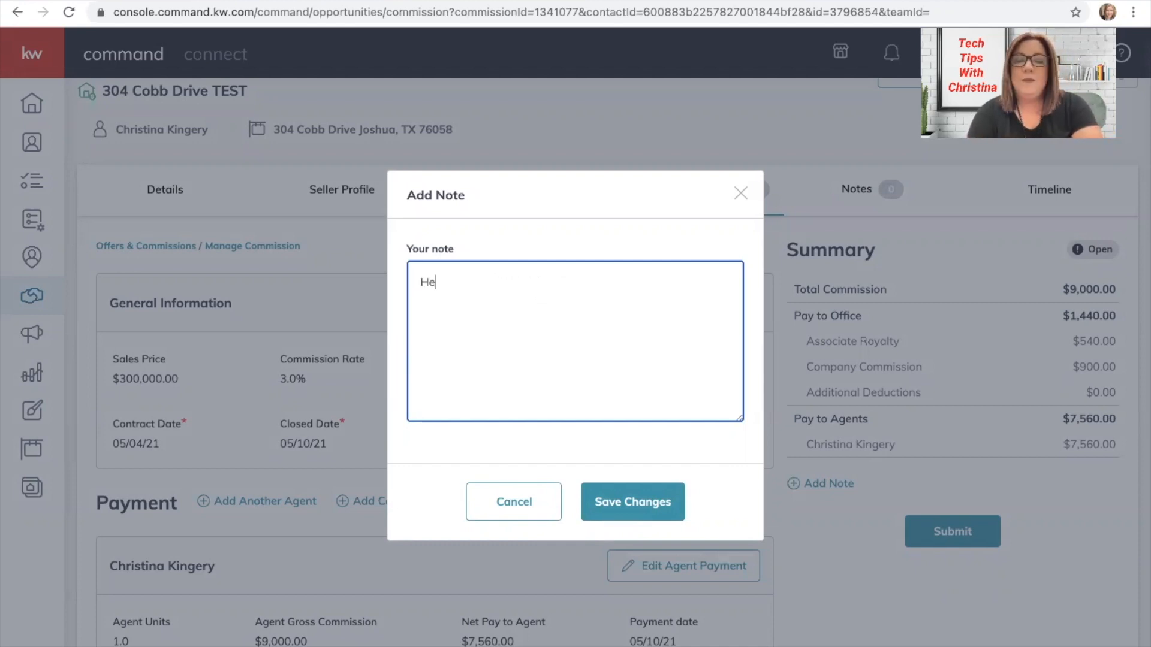
type("llo Katie, ")
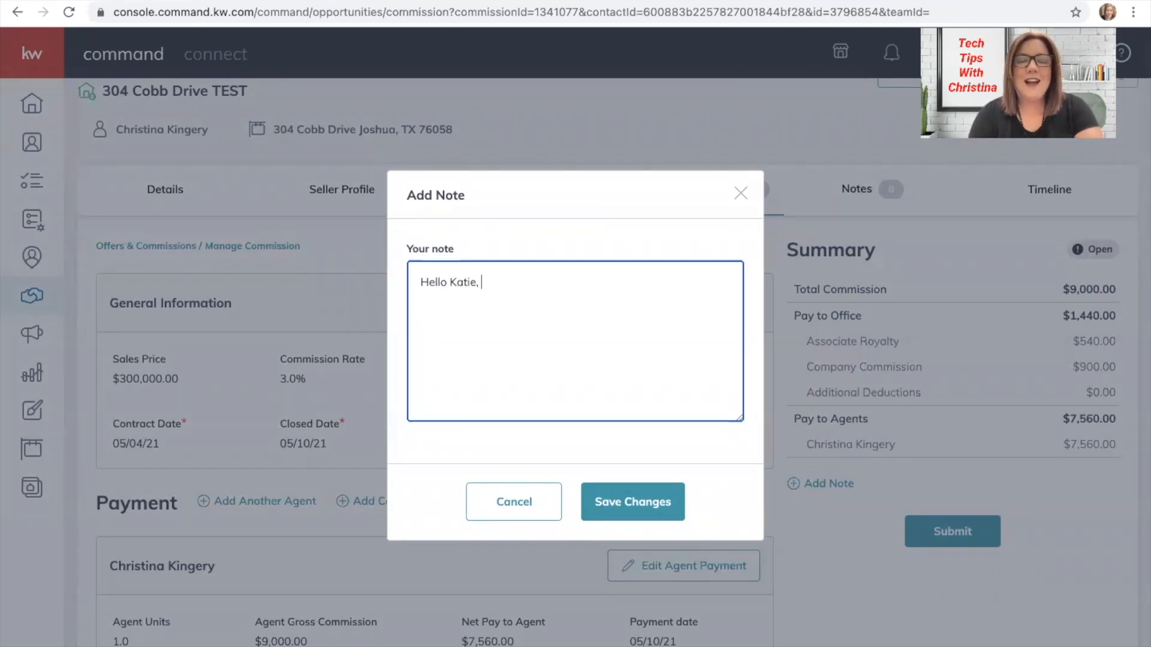
type("please ")
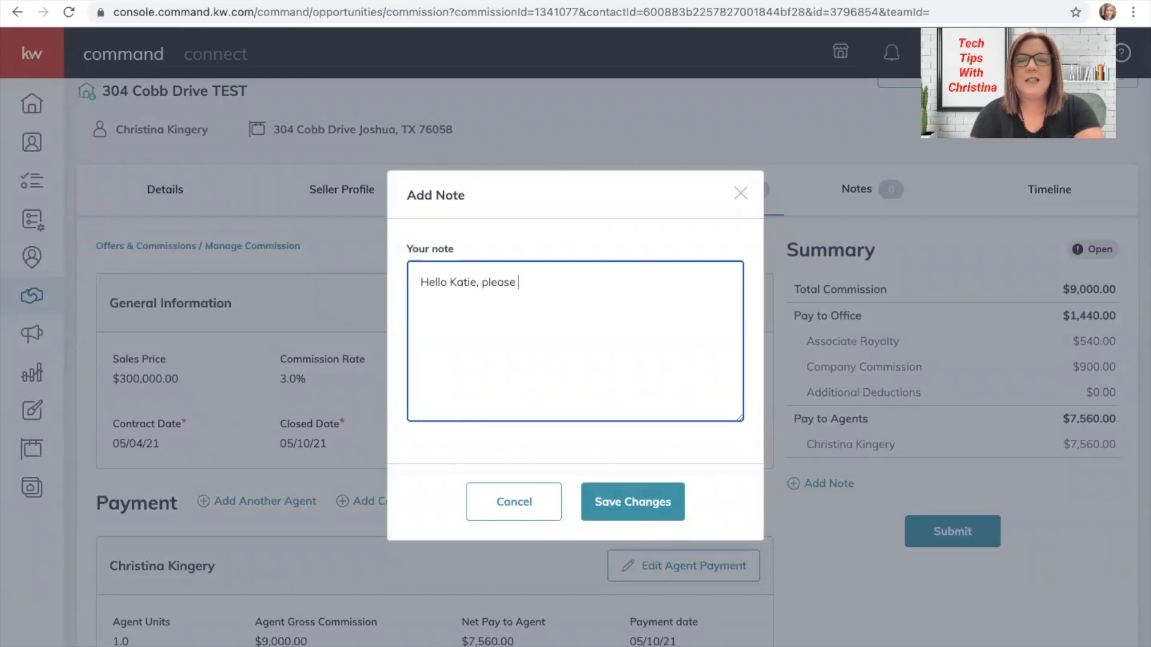
type("update the addres")
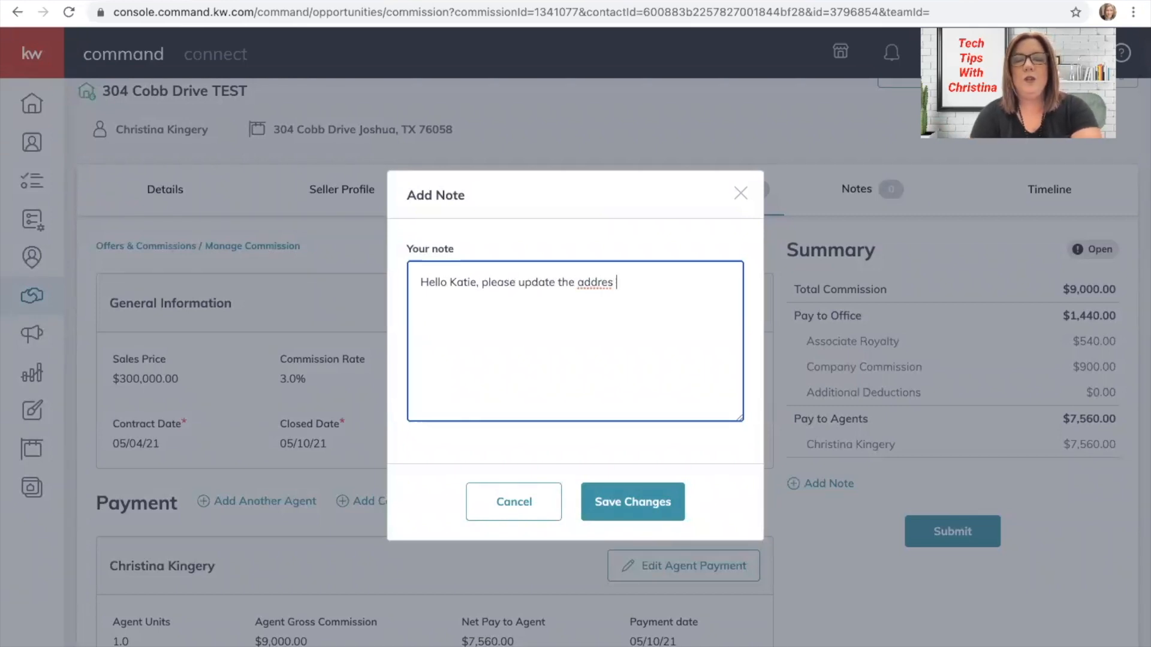
key("BackSpace")
type("s for this n")
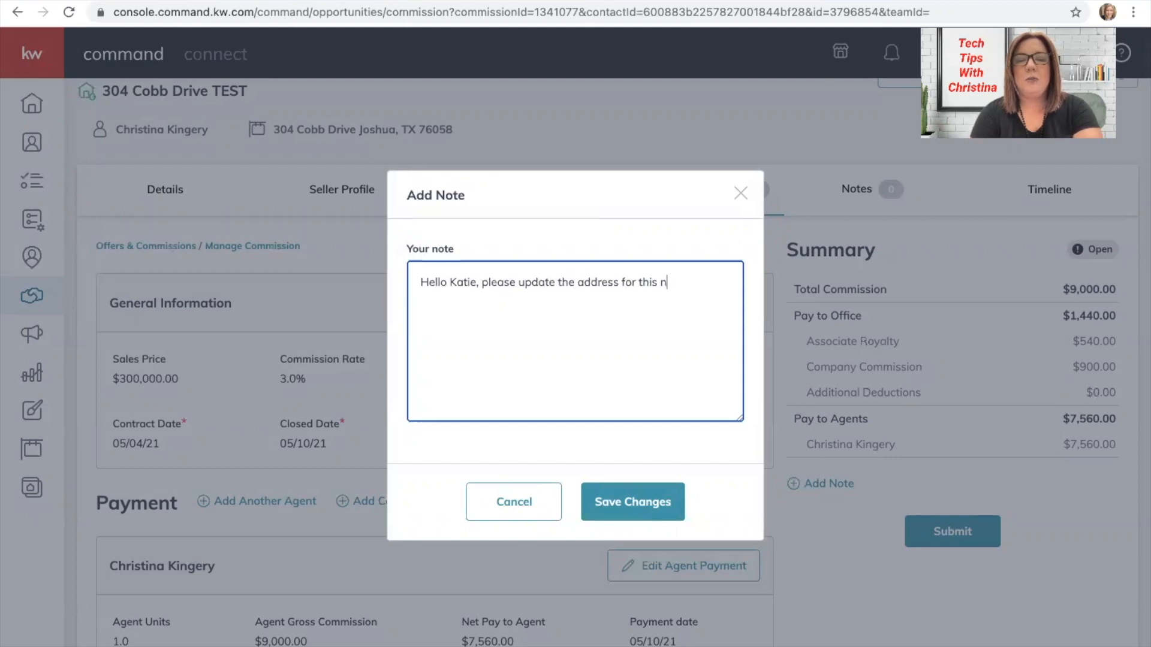
type("ew build propery")
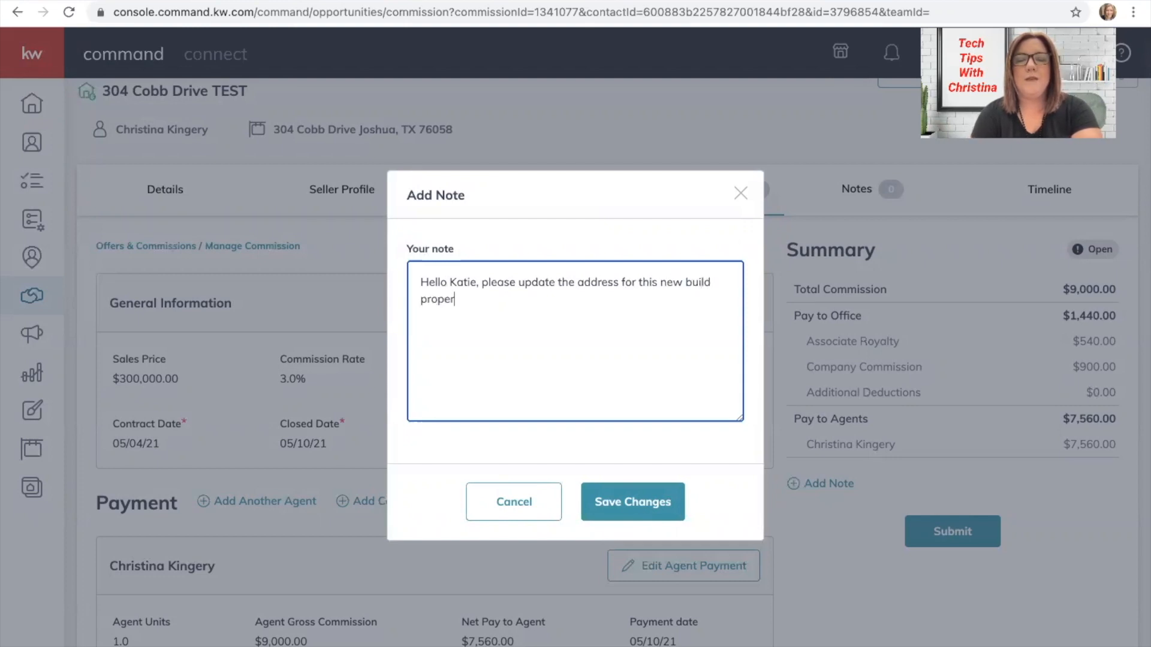
key("BackSpace")
key("BackSpace")
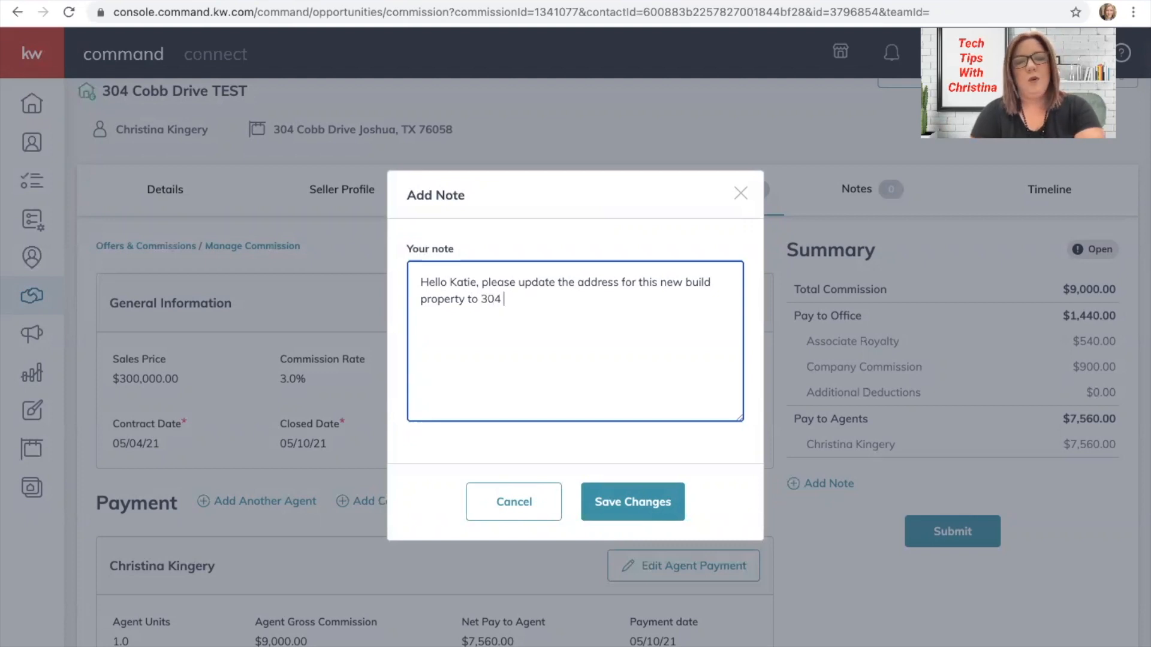
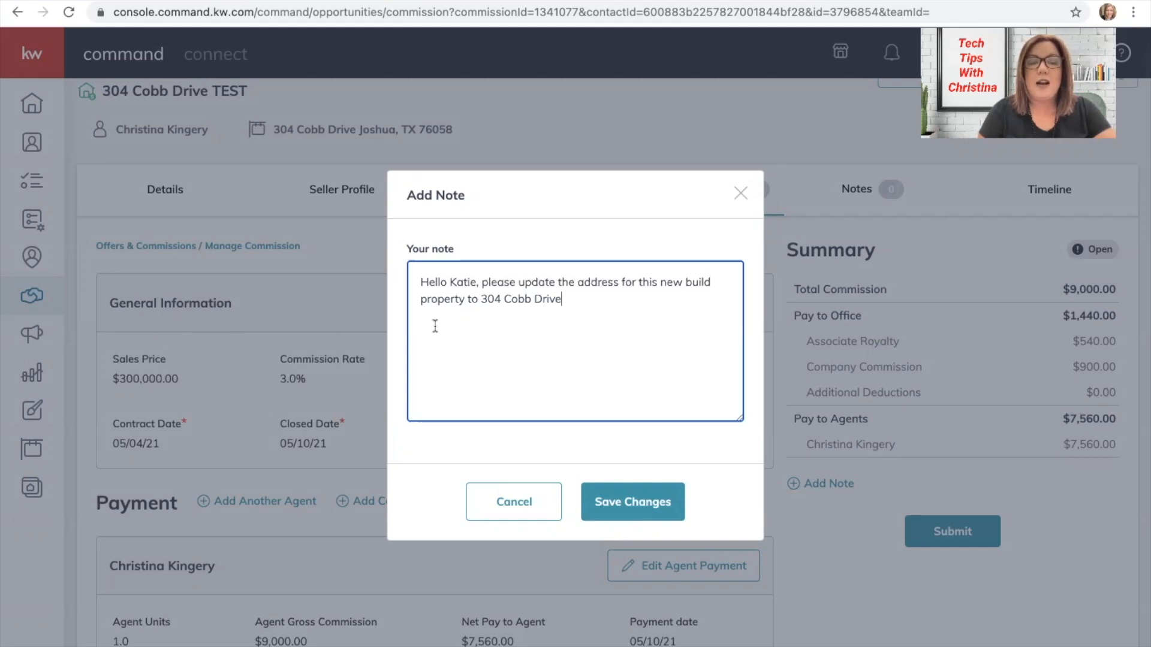
Discard the drafted note, then reopen an empty Add Note dialog and cancel it too.
left_click(496, 521)
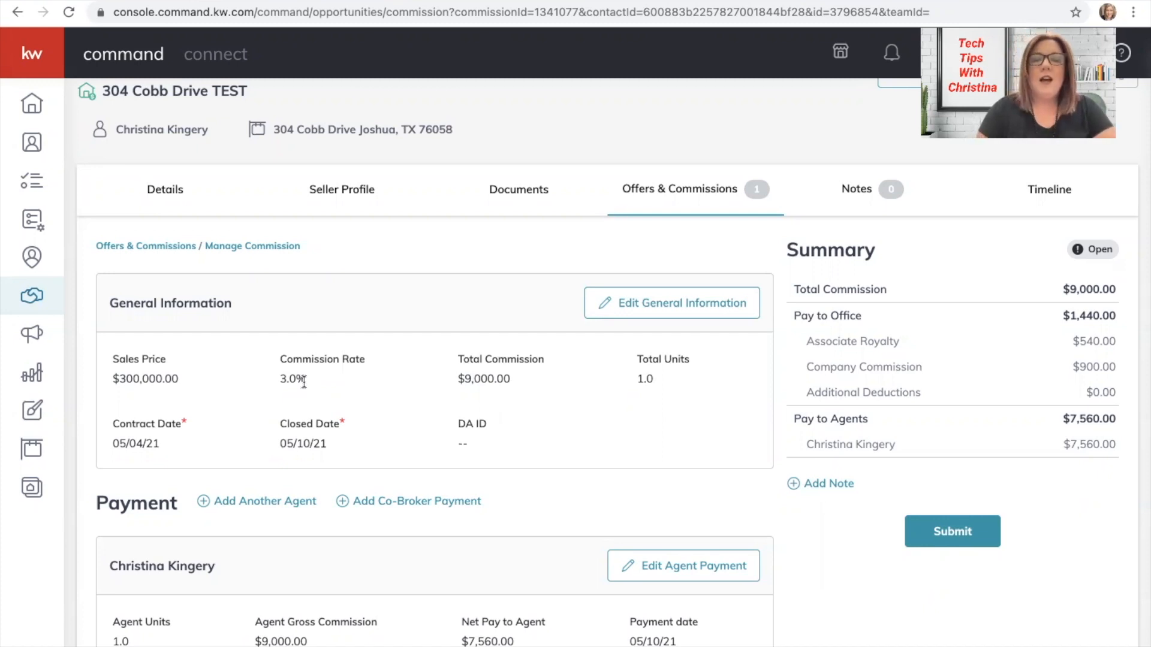
left_click(836, 483)
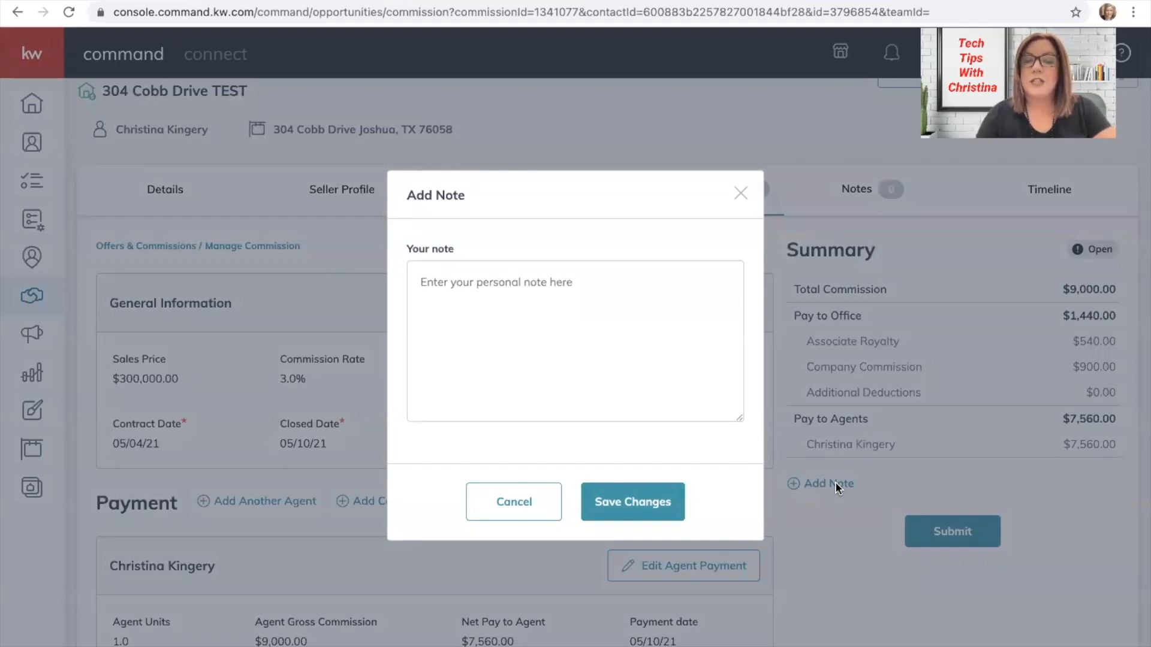
left_click(516, 498)
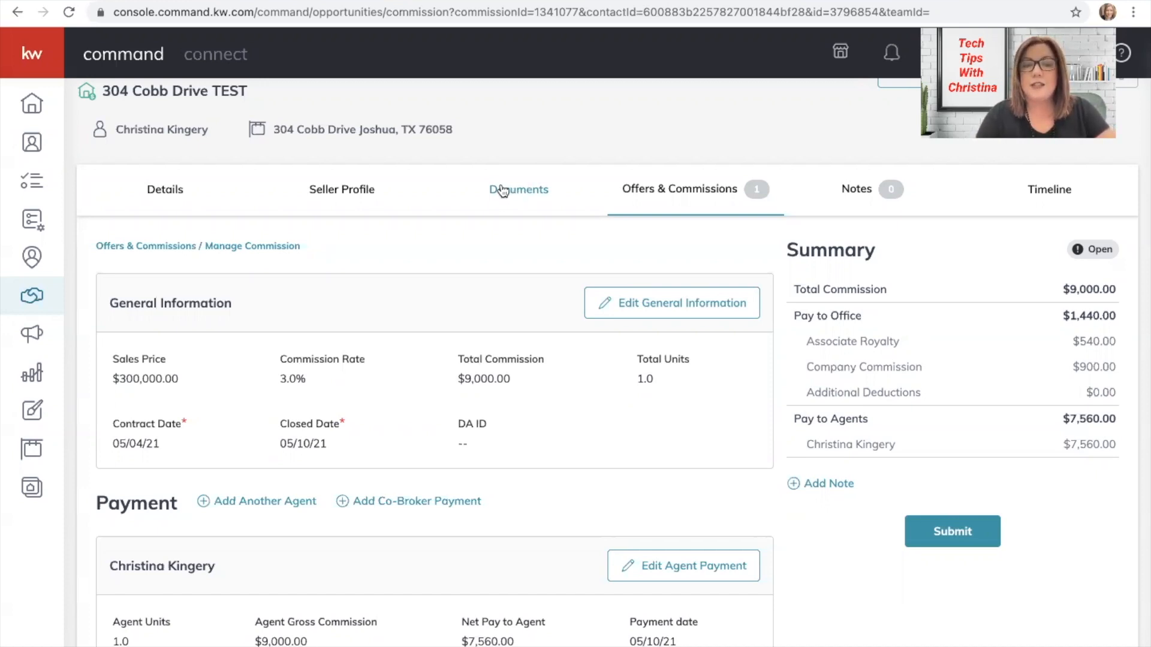
Open the listing's Documents, view the Closed checklist, then the Under Contract checklist (0 of 12 uploaded).
left_click(520, 190)
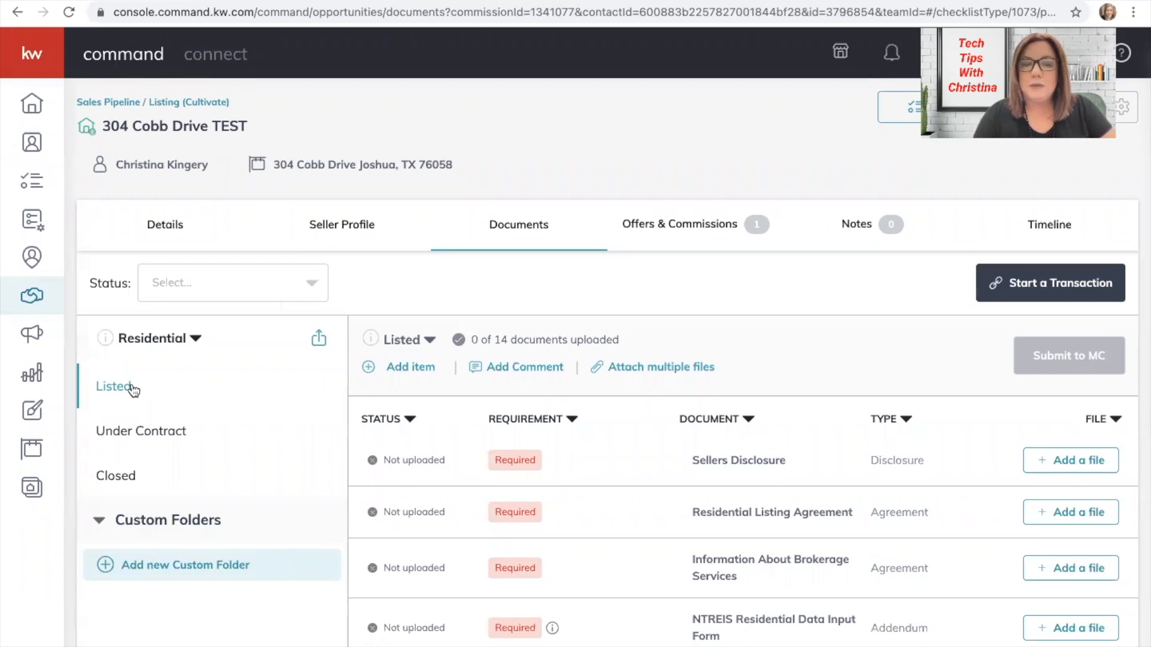
left_click(121, 477)
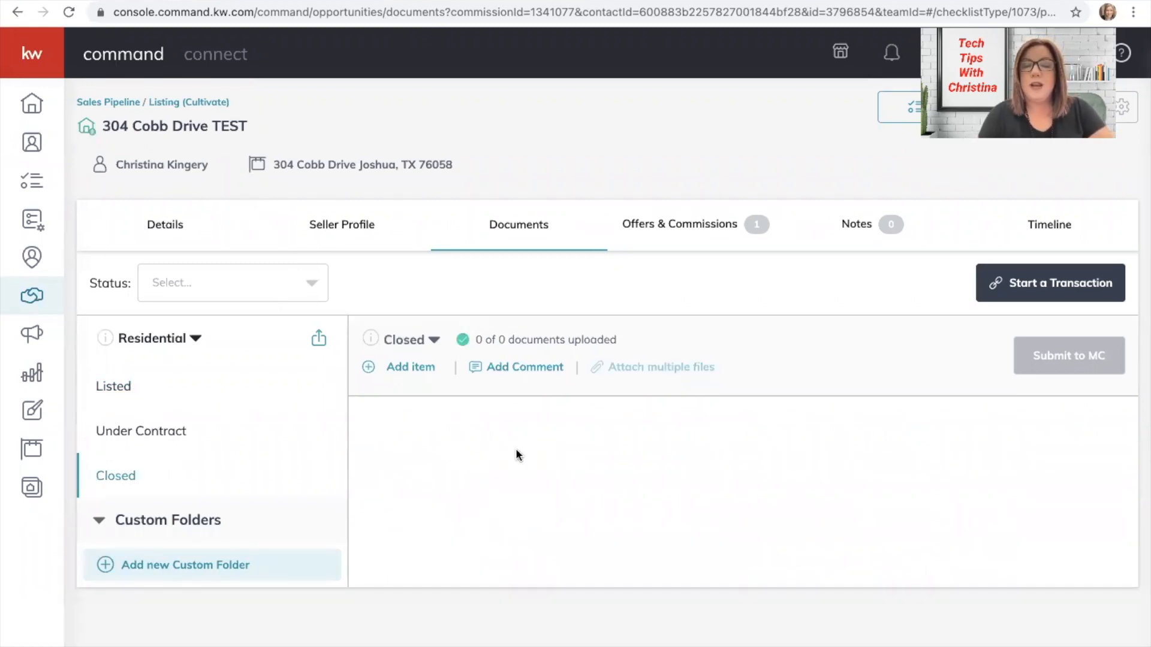
left_click(137, 435)
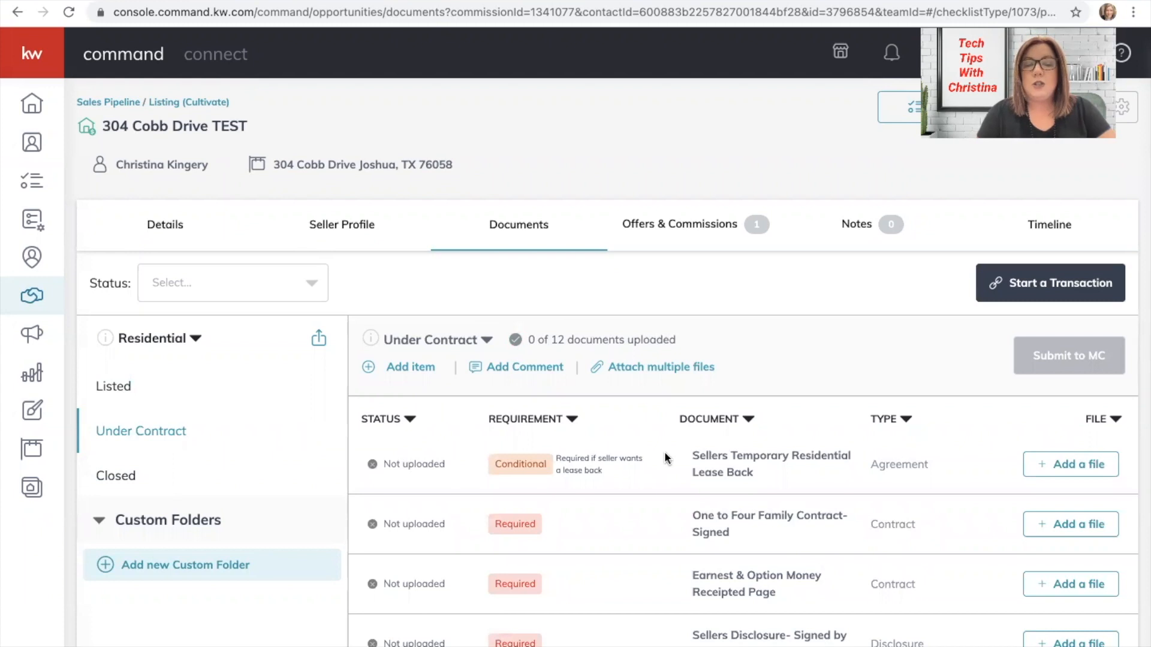
scroll(665, 459, "down", 6)
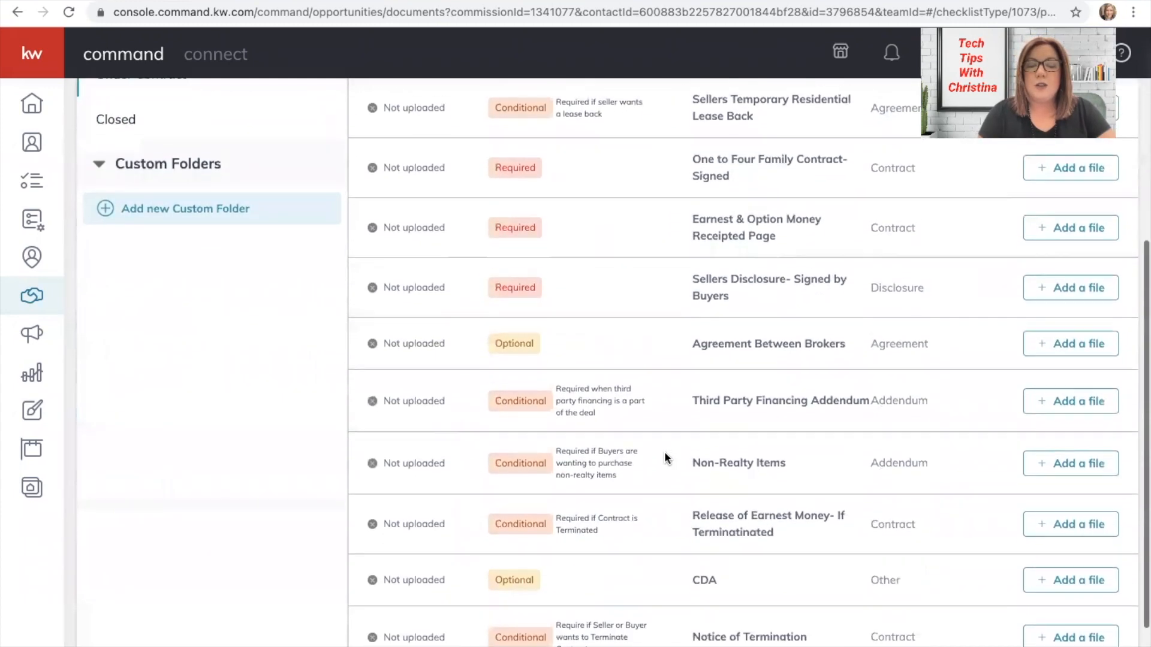